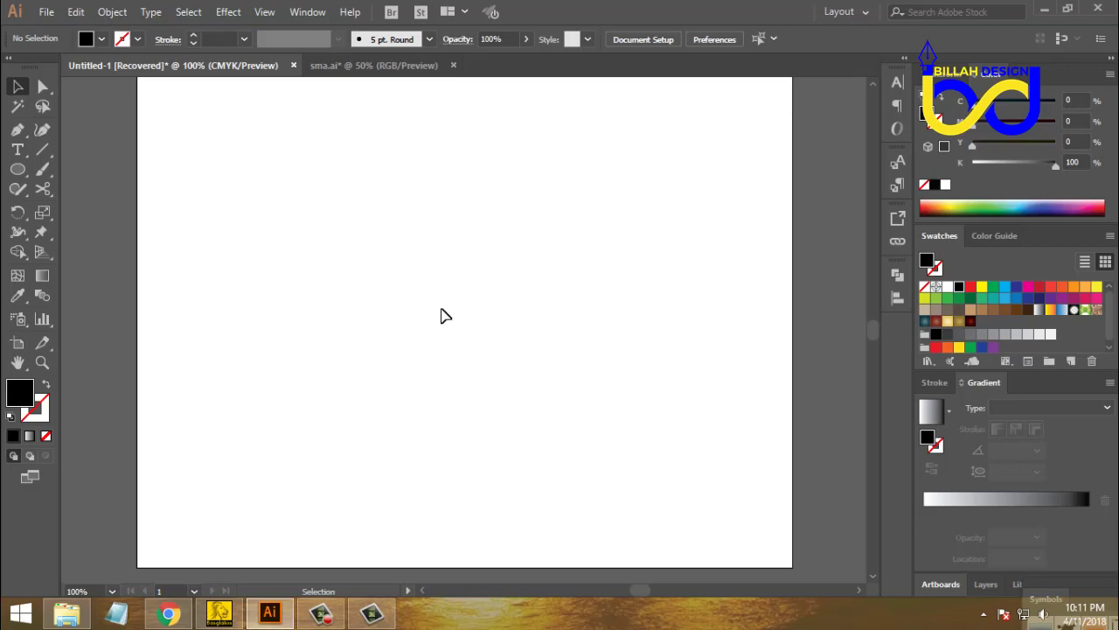
Draw a black circle without a stroke near the centre of the artboard, then deselect it.
{"action": "key", "text": "space"}
{"action": "left_click_drag", "start_coordinate": [441, 315], "coordinate": [507, 333]}
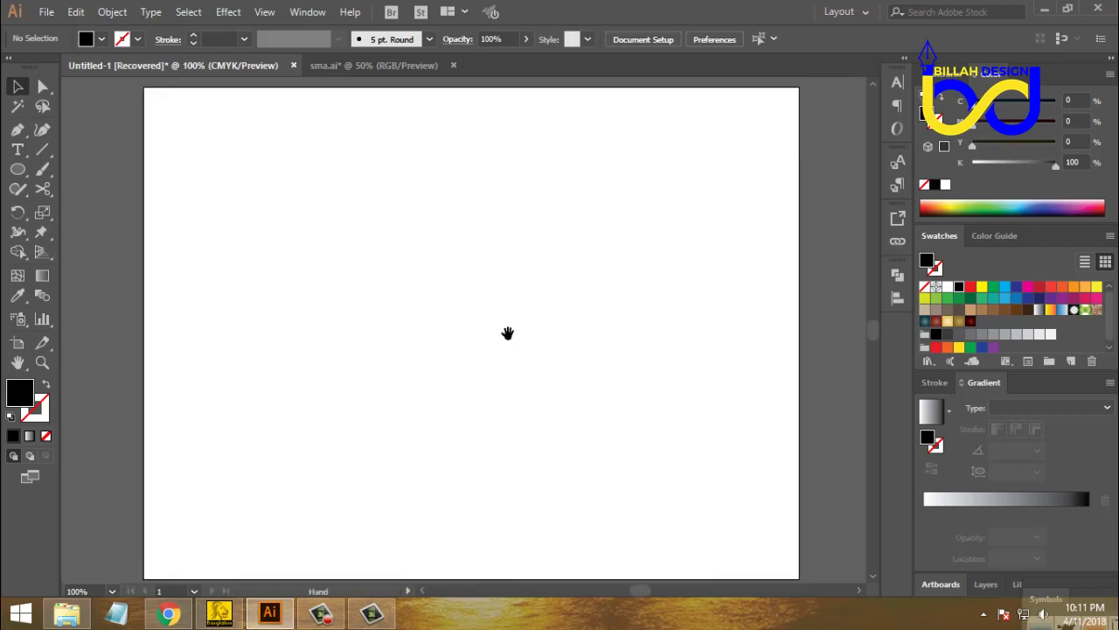
{"action": "left_click", "coordinate": [18, 171]}
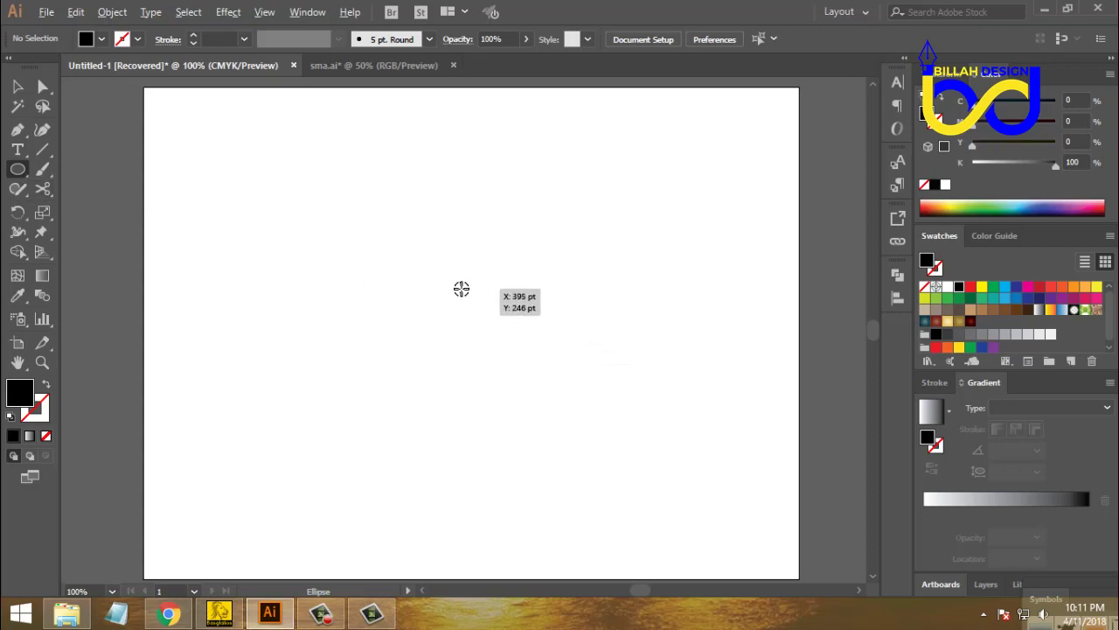
{"action": "left_click_drag", "start_coordinate": [462, 294], "coordinate": [537, 367]}
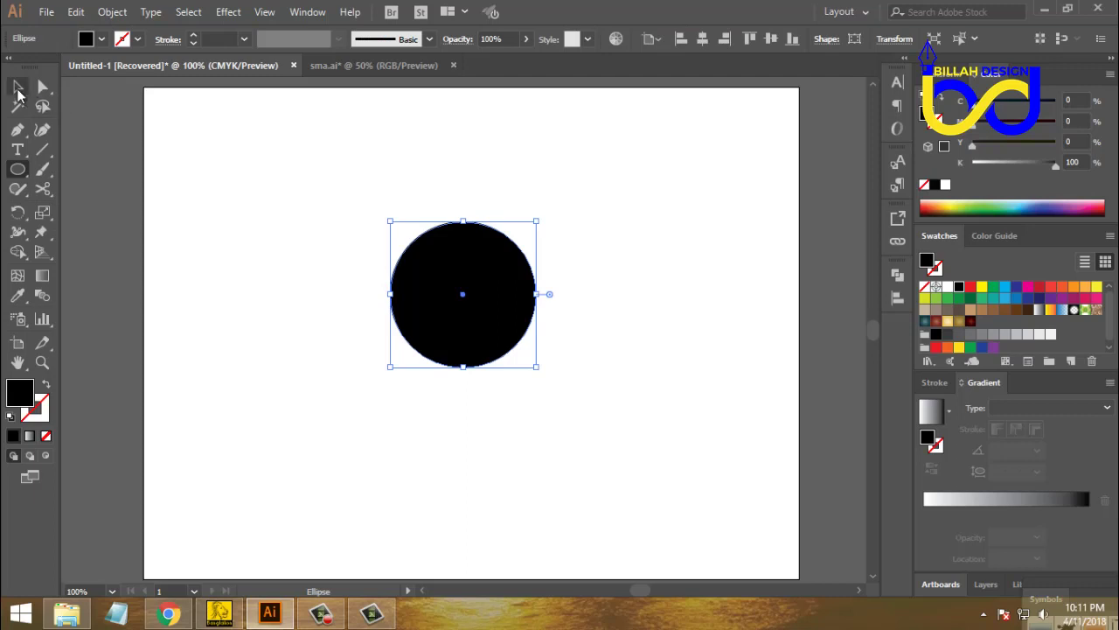
{"action": "key", "text": "v"}
{"action": "left_click", "coordinate": [231, 307]}
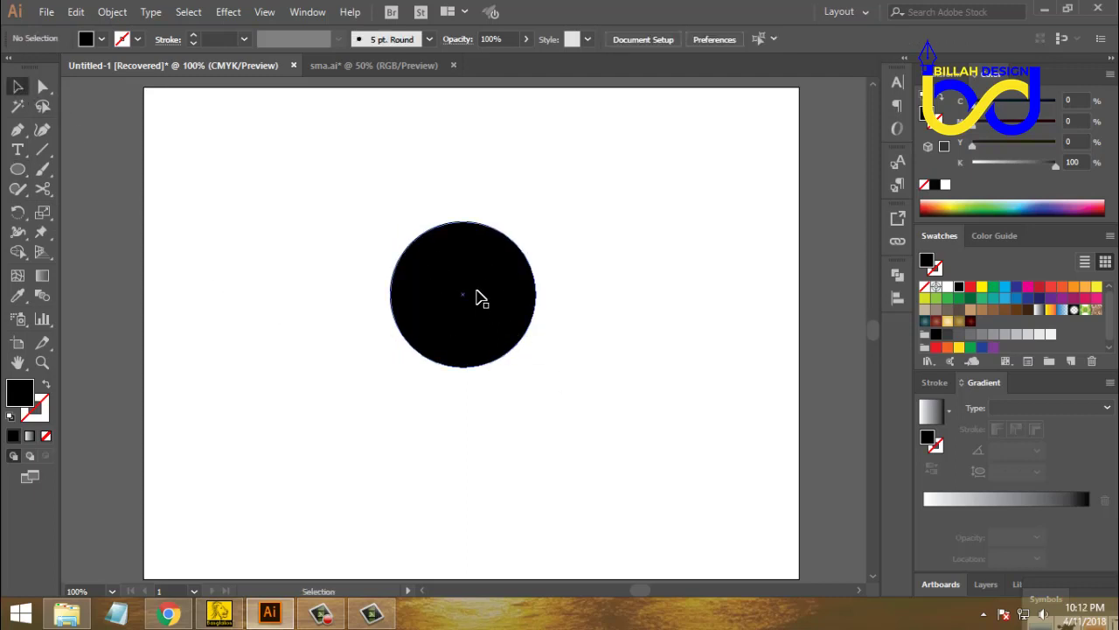
Duplicate the black circle in place and fill the copy in front with red.
{"action": "left_click", "coordinate": [480, 301]}
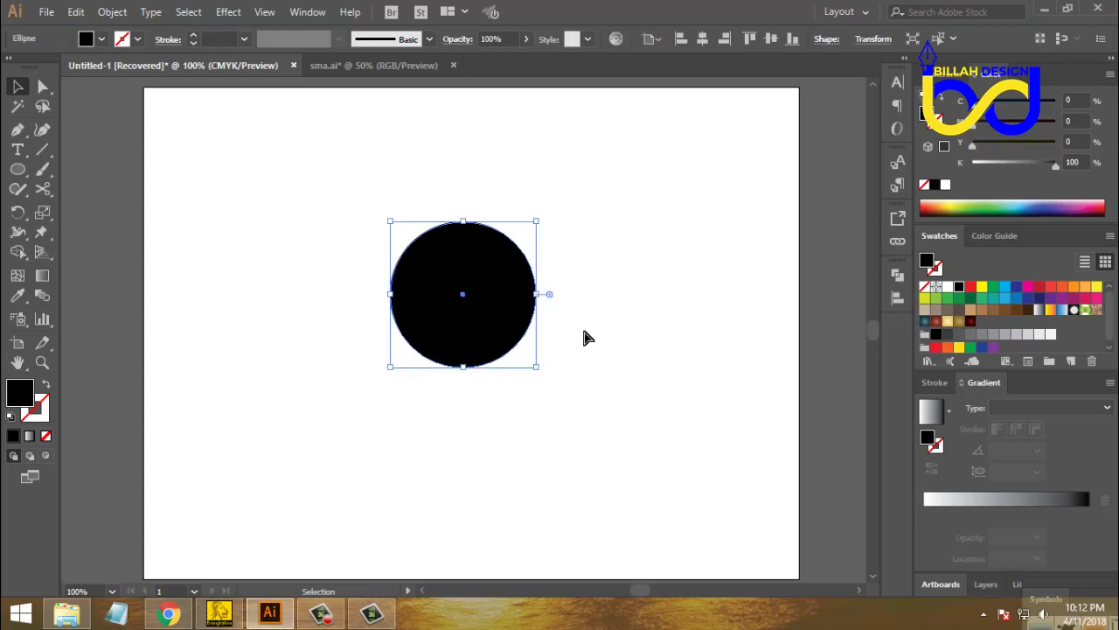
{"action": "key", "text": "a"}
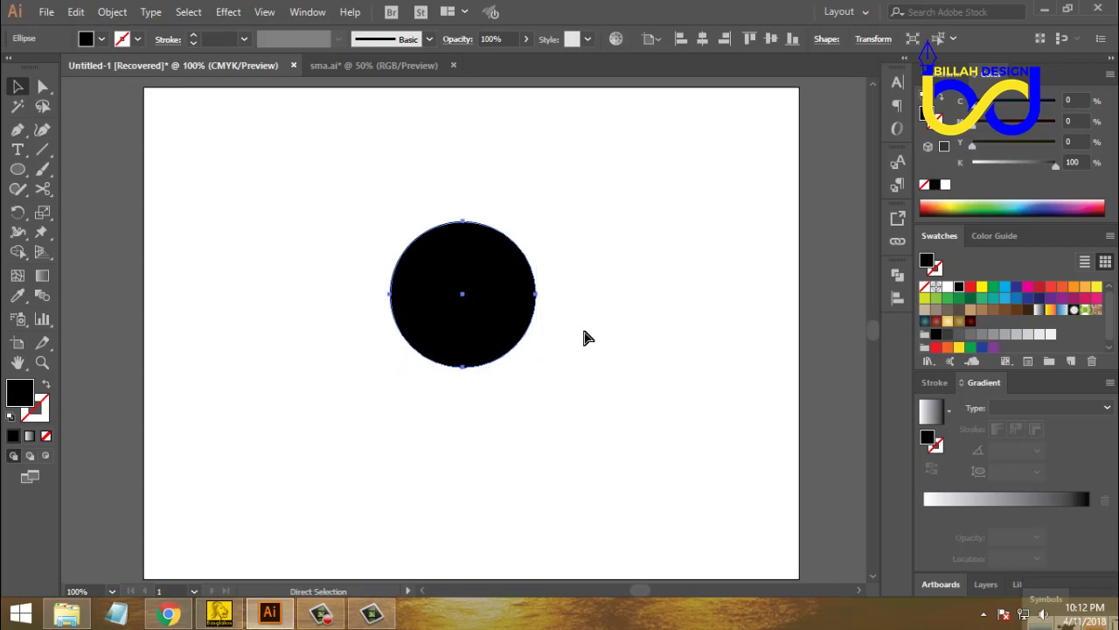
{"action": "key", "text": "v"}
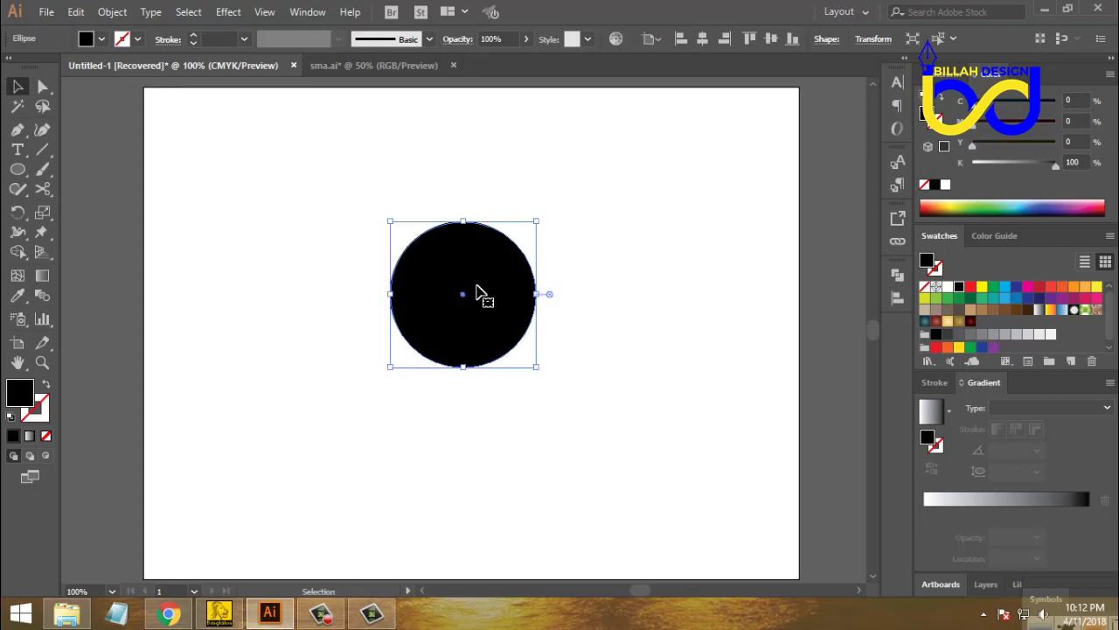
{"action": "left_click", "coordinate": [969, 286]}
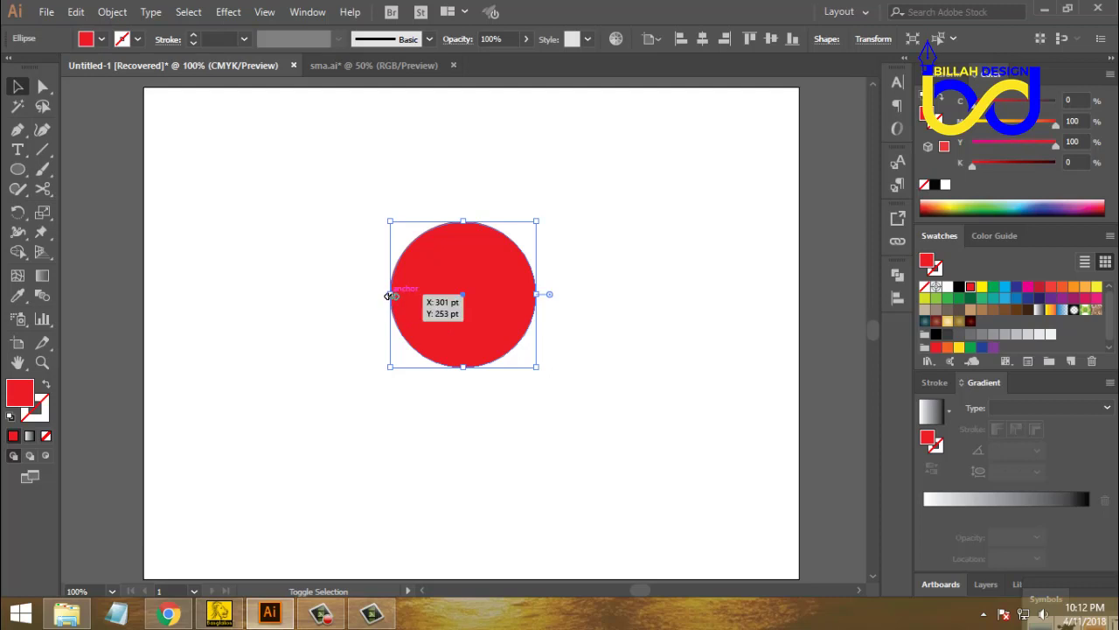
Scale the red circle down proportionally from its left side and nudge it right, slightly past the black circle's edge.
{"action": "left_click_drag", "start_coordinate": [390, 294], "coordinate": [407, 296]}
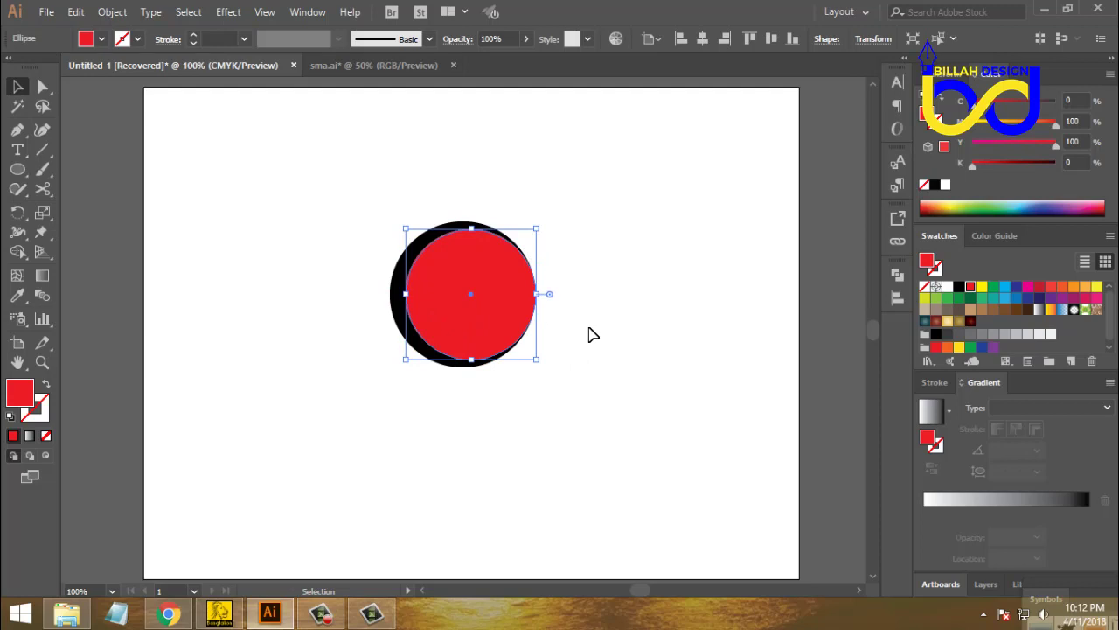
{"action": "key", "text": "Right"}
{"action": "key", "text": "Right"}
{"action": "key", "text": "Right"}
{"action": "key", "text": "Right"}
{"action": "key", "text": "Right"}
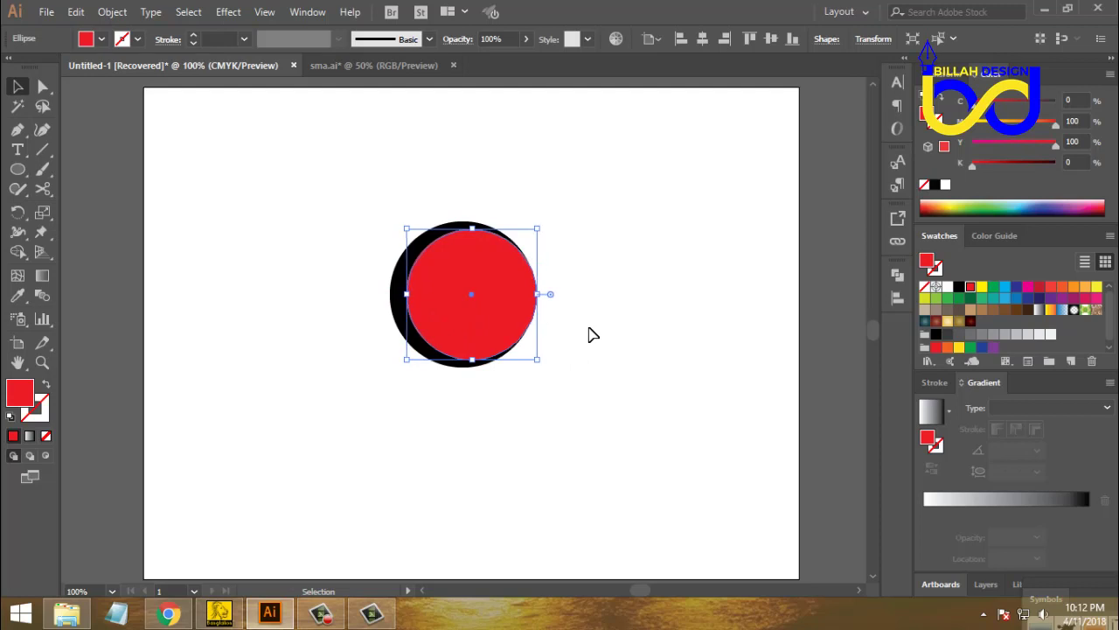
{"action": "key", "text": "Right"}
{"action": "key", "text": "Right"}
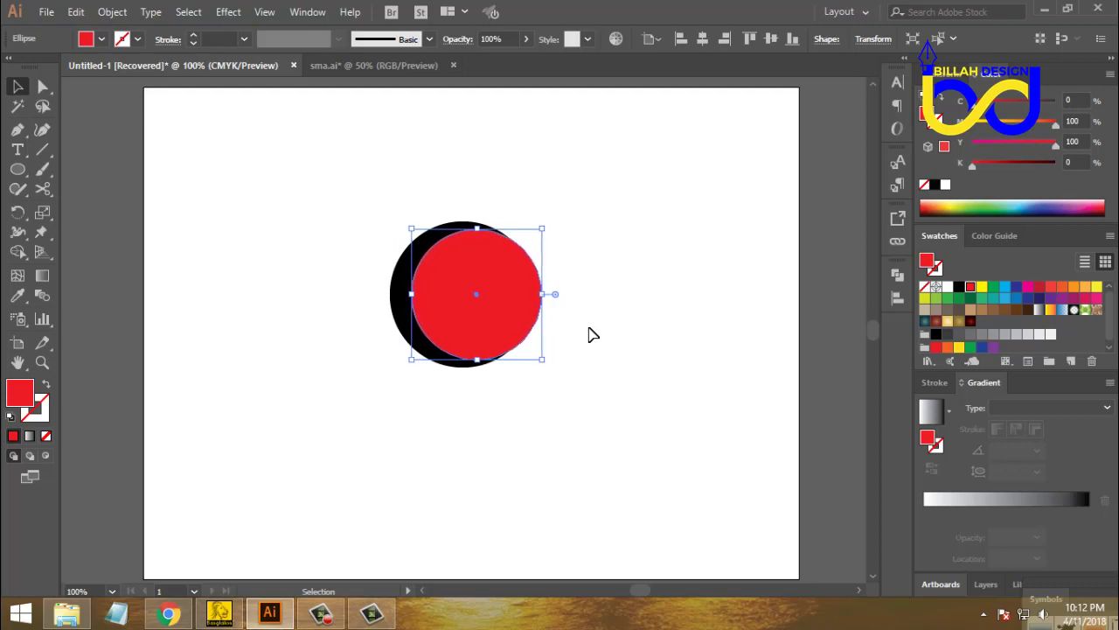
{"action": "key", "text": "Right"}
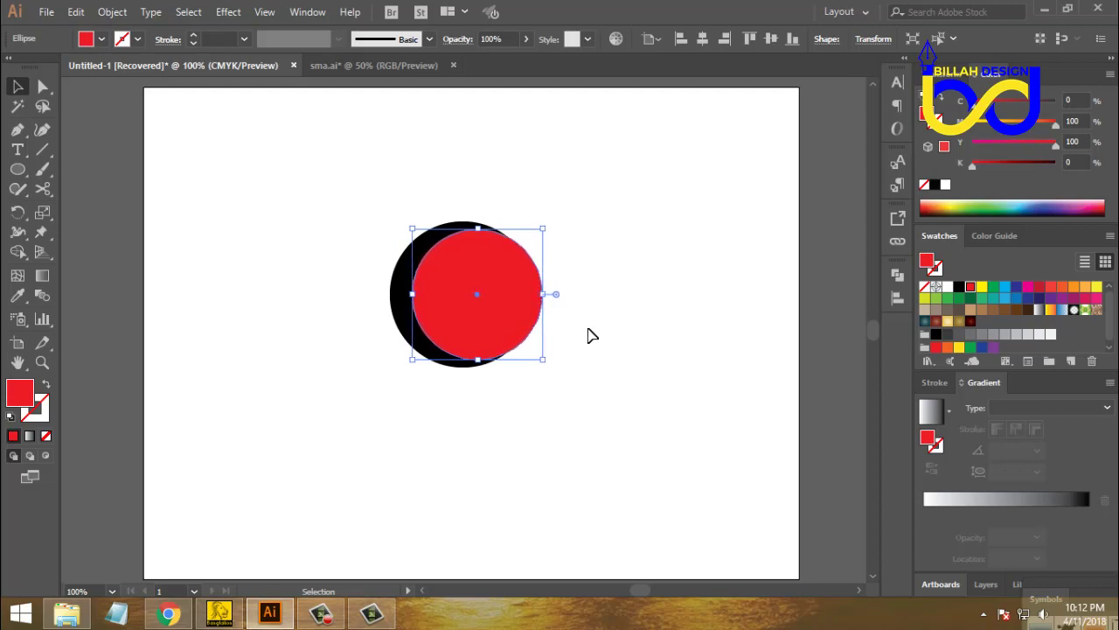
Fill the front circle with white and enlarge it slightly from its left side to thin the crescent.
{"action": "left_click", "coordinate": [950, 287]}
{"action": "left_click", "coordinate": [646, 377]}
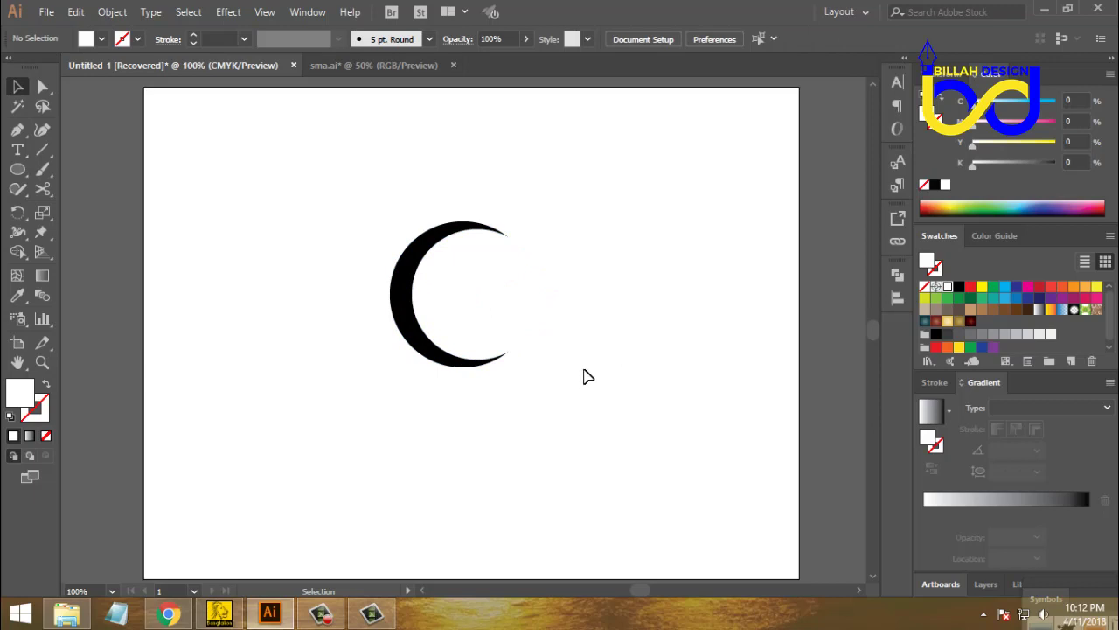
{"action": "left_click", "coordinate": [492, 309]}
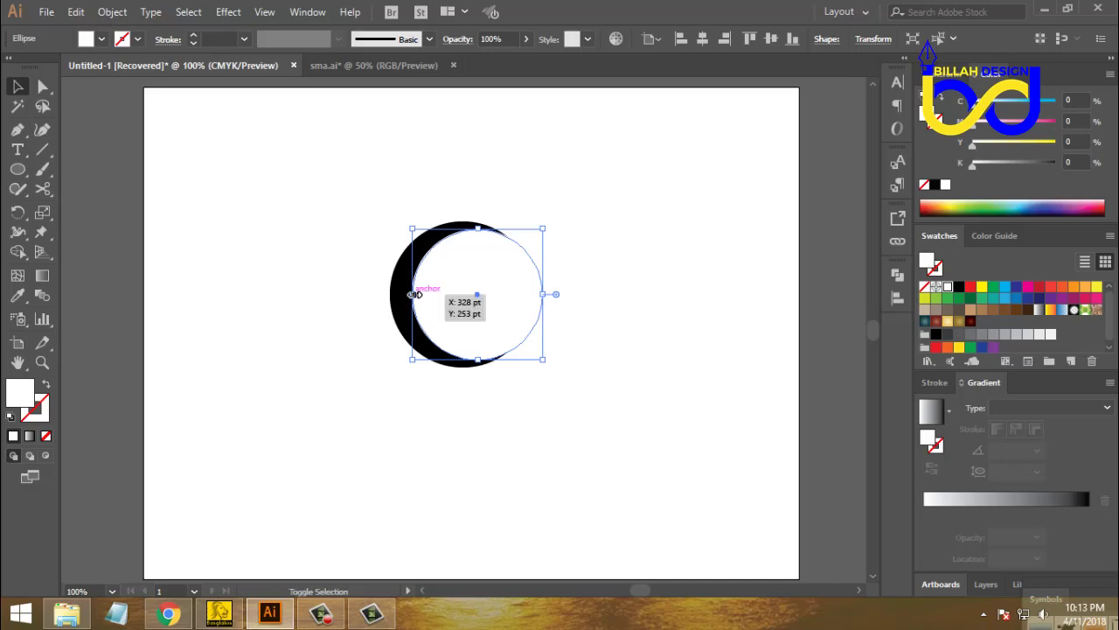
{"action": "left_click_drag", "start_coordinate": [415, 295], "coordinate": [409, 294]}
{"action": "left_click", "coordinate": [617, 404]}
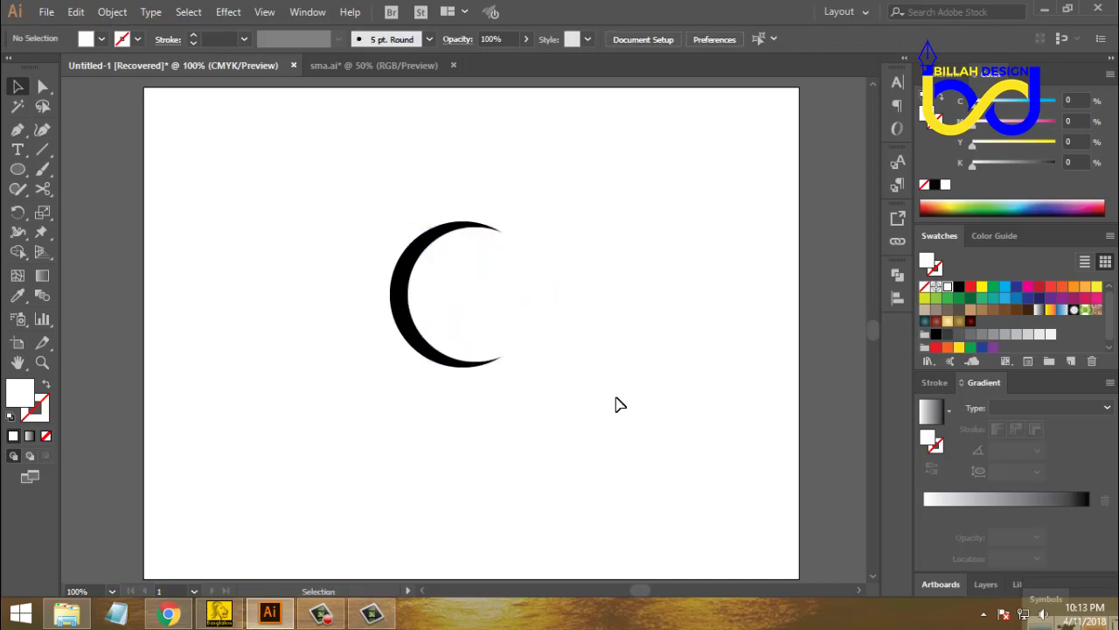
Adjust the white circle's size from its right side until it extends past the black circle and leaves an open crescent.
{"action": "left_click", "coordinate": [528, 319]}
{"action": "left_click_drag", "start_coordinate": [545, 296], "coordinate": [535, 299]}
{"action": "left_click", "coordinate": [580, 359]}
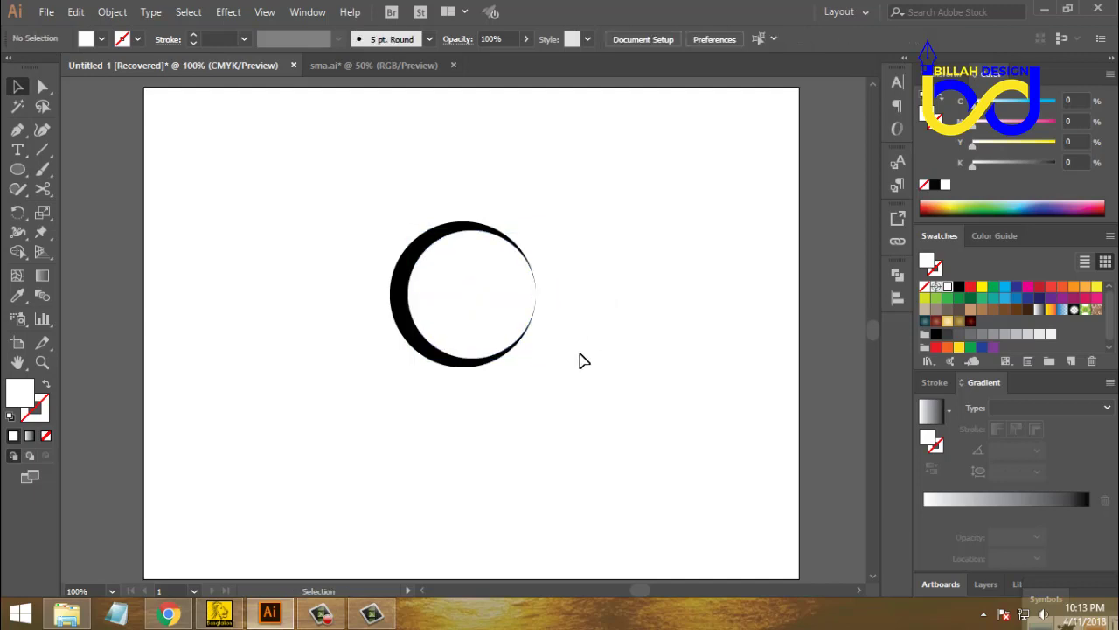
{"action": "left_click", "coordinate": [516, 308]}
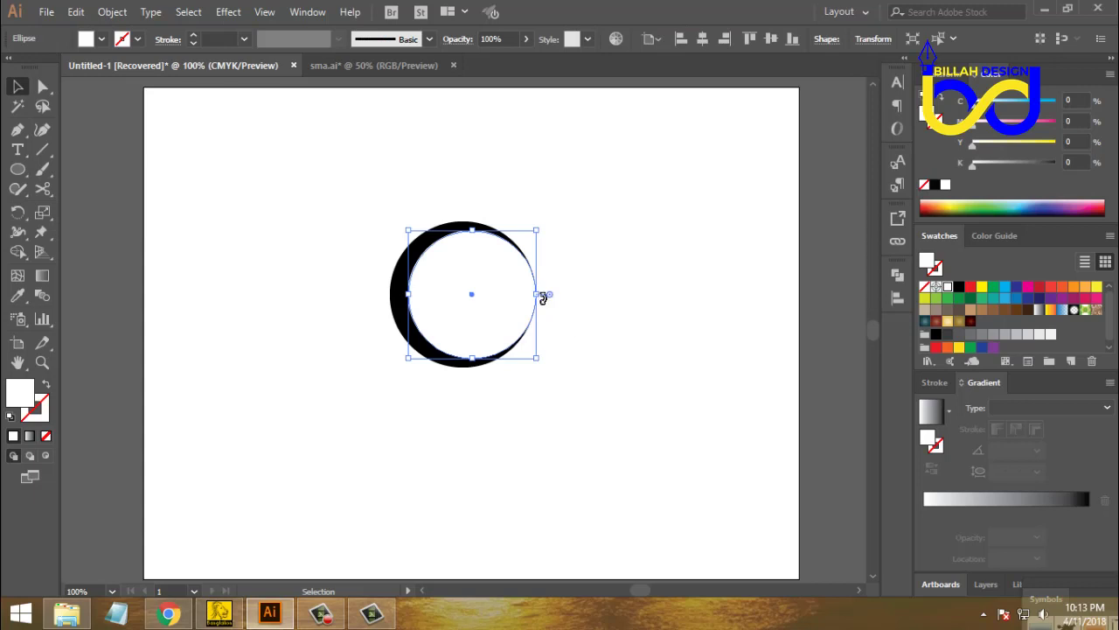
{"action": "key", "text": "ctrl+equal"}
{"action": "left_click_drag", "start_coordinate": [690, 380], "coordinate": [665, 375]}
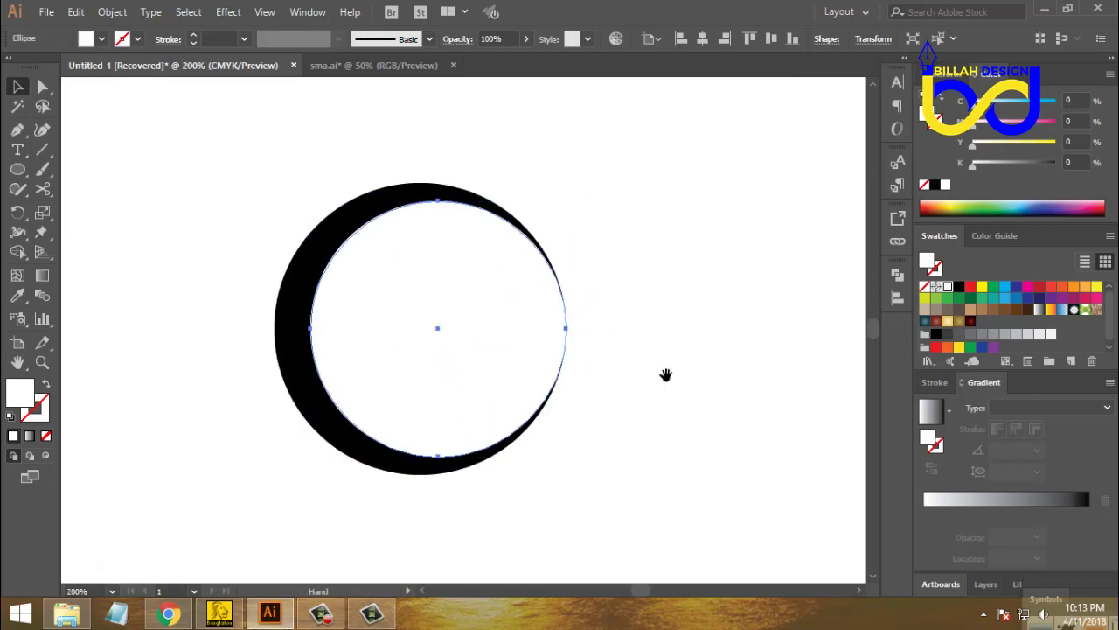
{"action": "left_click_drag", "start_coordinate": [566, 328], "coordinate": [581, 330]}
{"action": "left_click", "coordinate": [690, 412]}
{"action": "left_click", "coordinate": [570, 342]}
{"action": "left_click", "coordinate": [673, 421]}
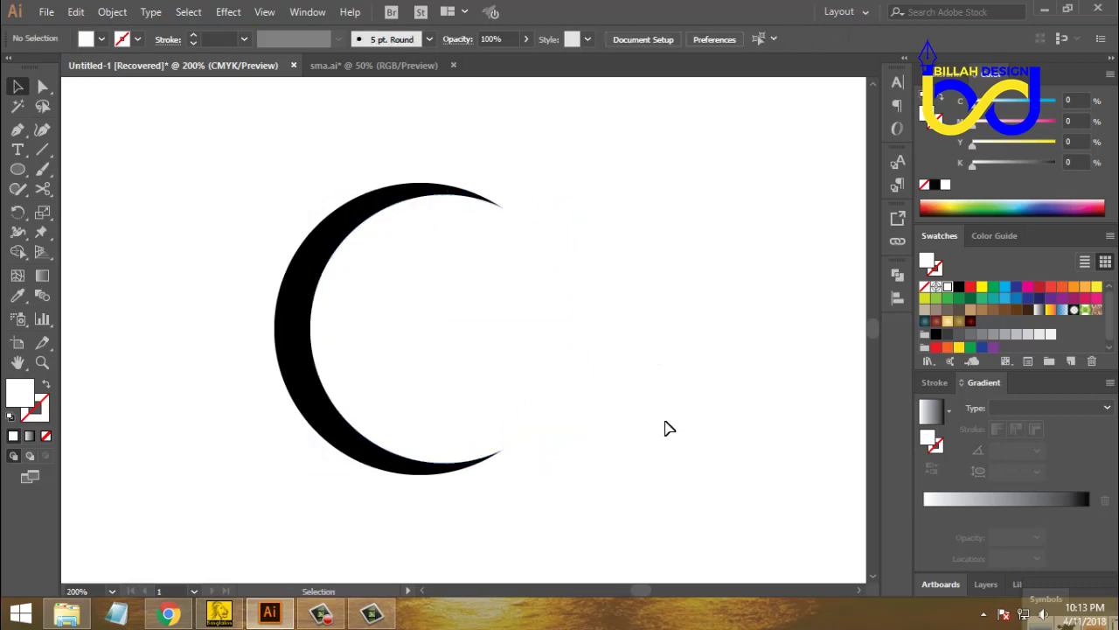
Select both circles and subtract the white one from the black one with the Minus Front shape mode.
{"action": "key", "text": "ctrl+minus"}
{"action": "key", "text": "ctrl+minus"}
{"action": "key", "text": "ctrl+minus"}
{"action": "key", "text": "ctrl+plus"}
{"action": "key", "text": "ctrl+plus"}
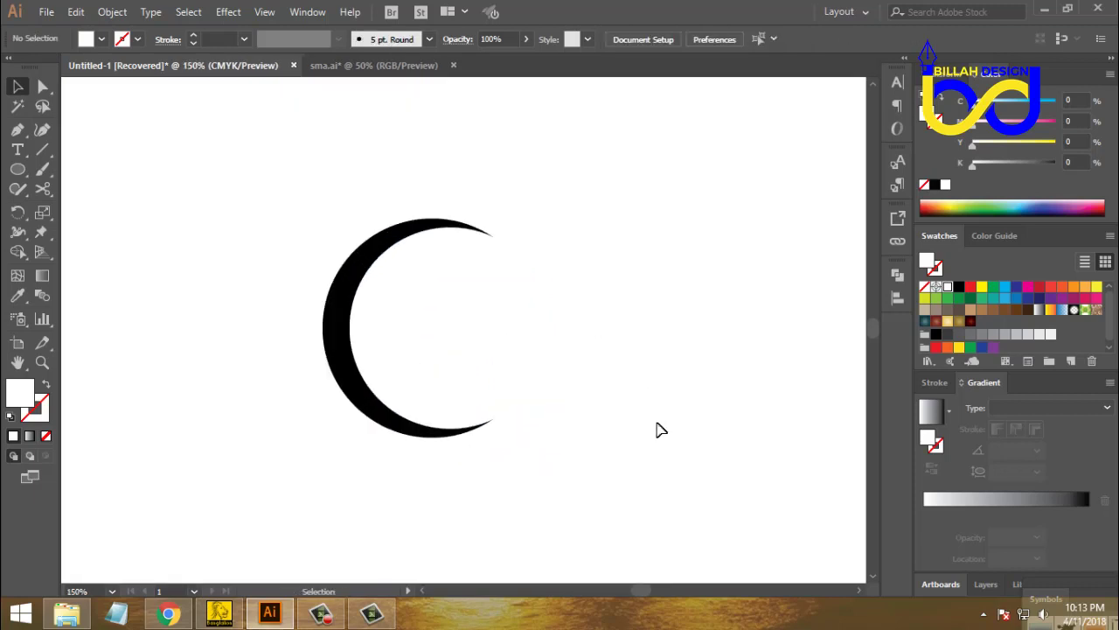
{"action": "left_click", "coordinate": [484, 324]}
{"action": "left_click", "coordinate": [617, 345]}
{"action": "left_click_drag", "start_coordinate": [468, 294], "coordinate": [441, 343]}
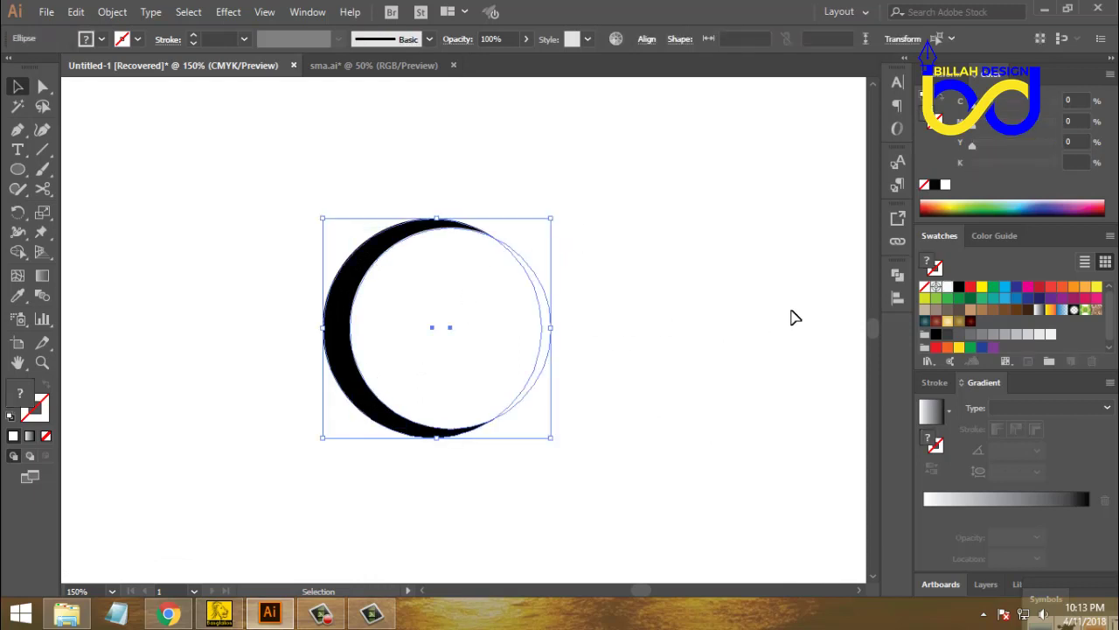
{"action": "left_click", "coordinate": [898, 274]}
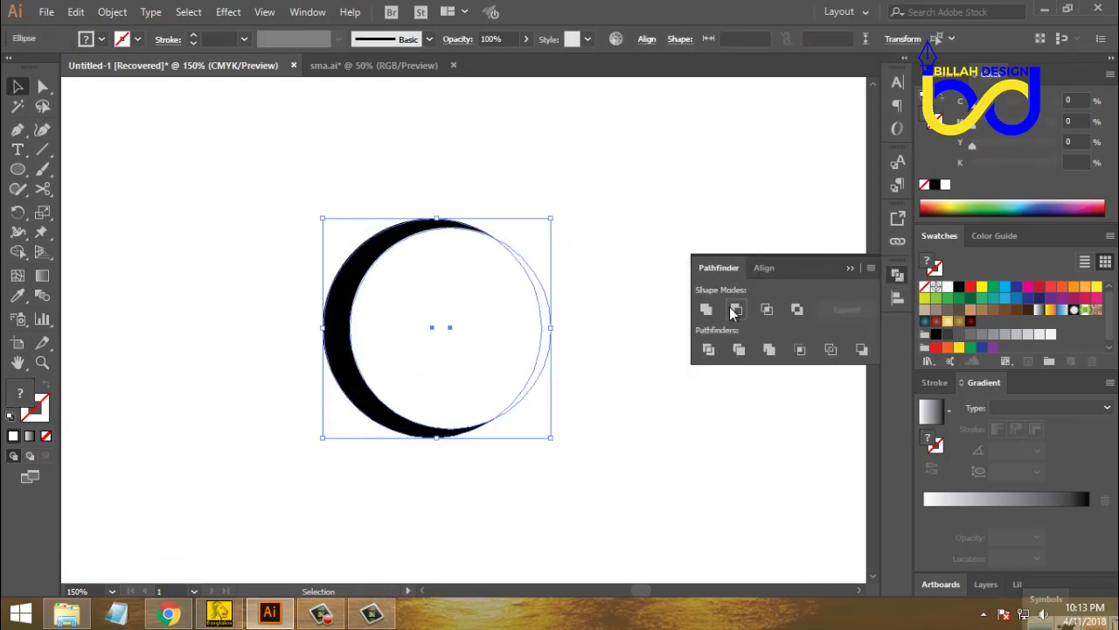
{"action": "left_click", "coordinate": [734, 309]}
{"action": "left_click", "coordinate": [897, 274]}
{"action": "left_click", "coordinate": [674, 381]}
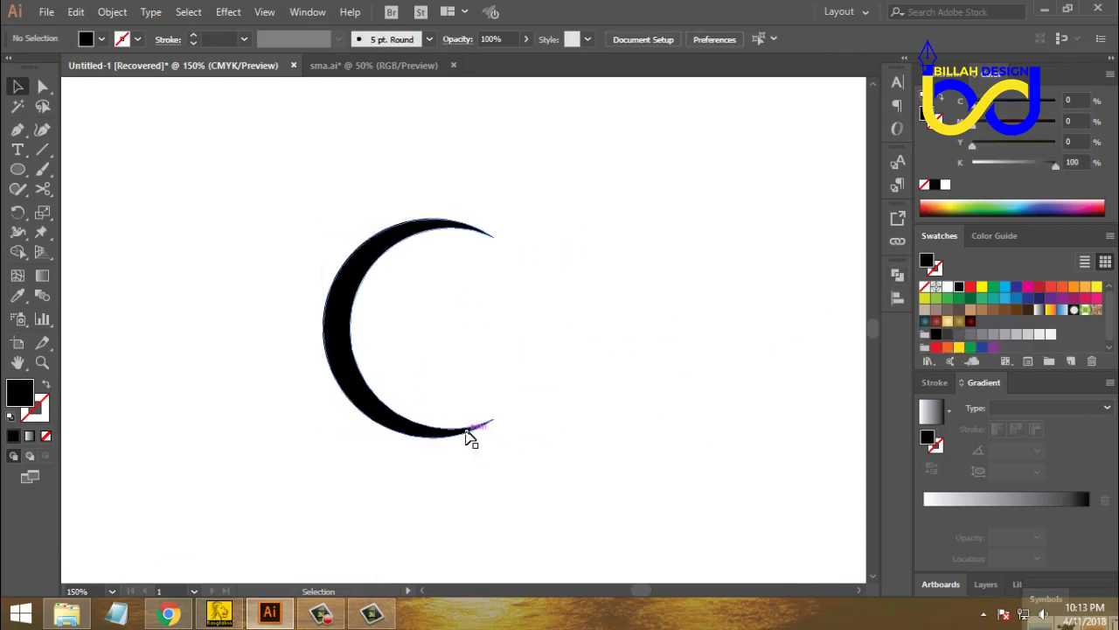
Move the black crescent slightly up and to the left on the artboard.
{"action": "left_click_drag", "start_coordinate": [470, 437], "coordinate": [456, 417]}
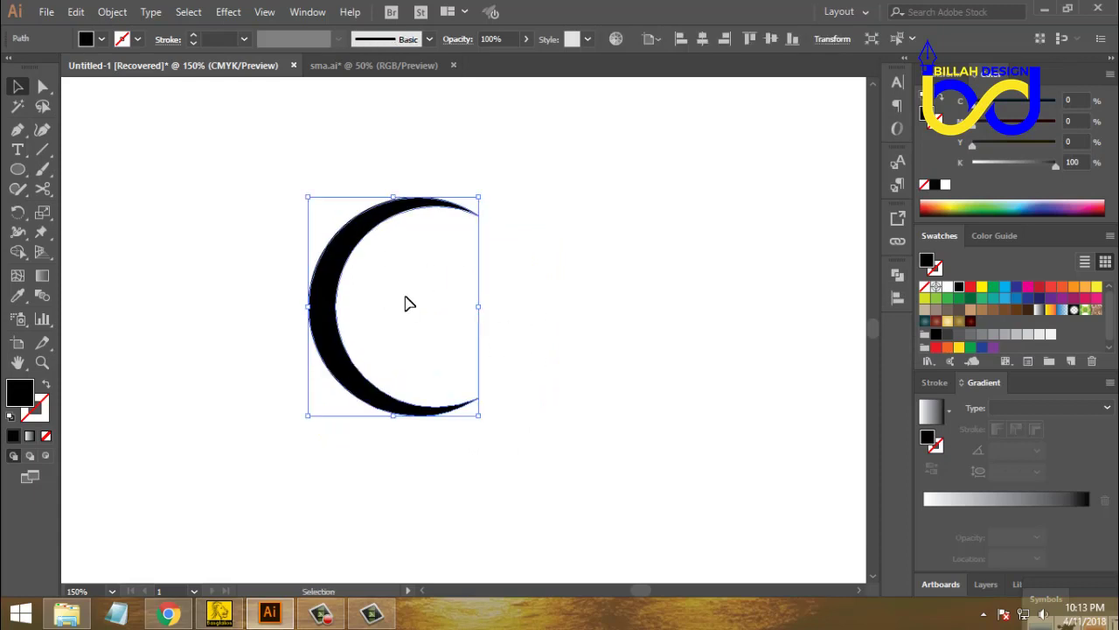
{"action": "key", "text": "a"}
{"action": "key", "text": "ctrl+1"}
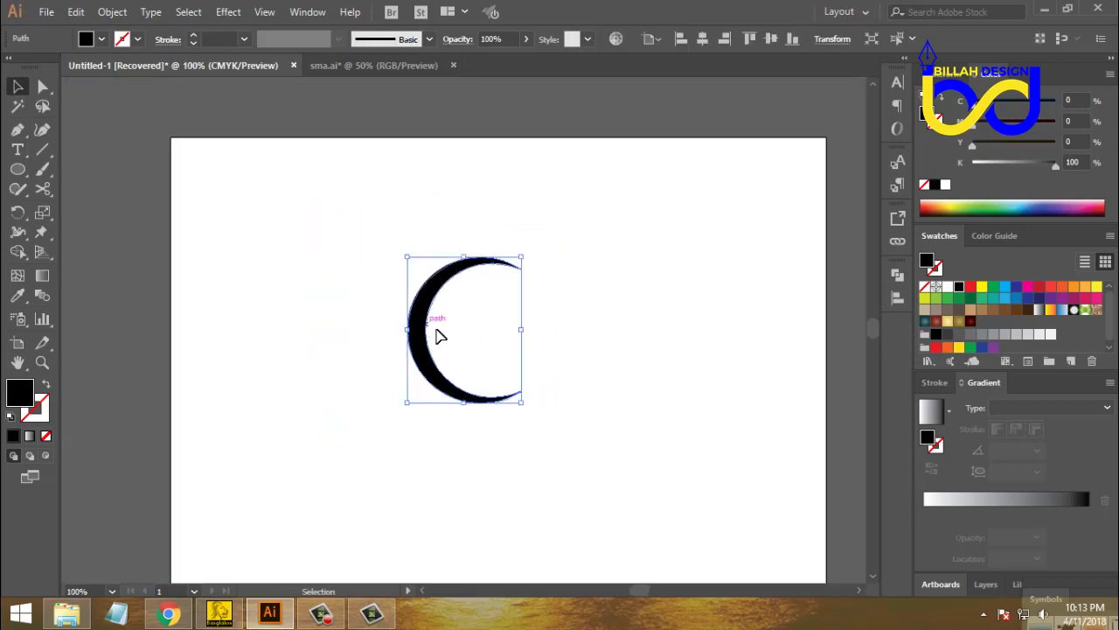
{"action": "key", "text": "space"}
{"action": "left_click_drag", "start_coordinate": [607, 373], "coordinate": [608, 342]}
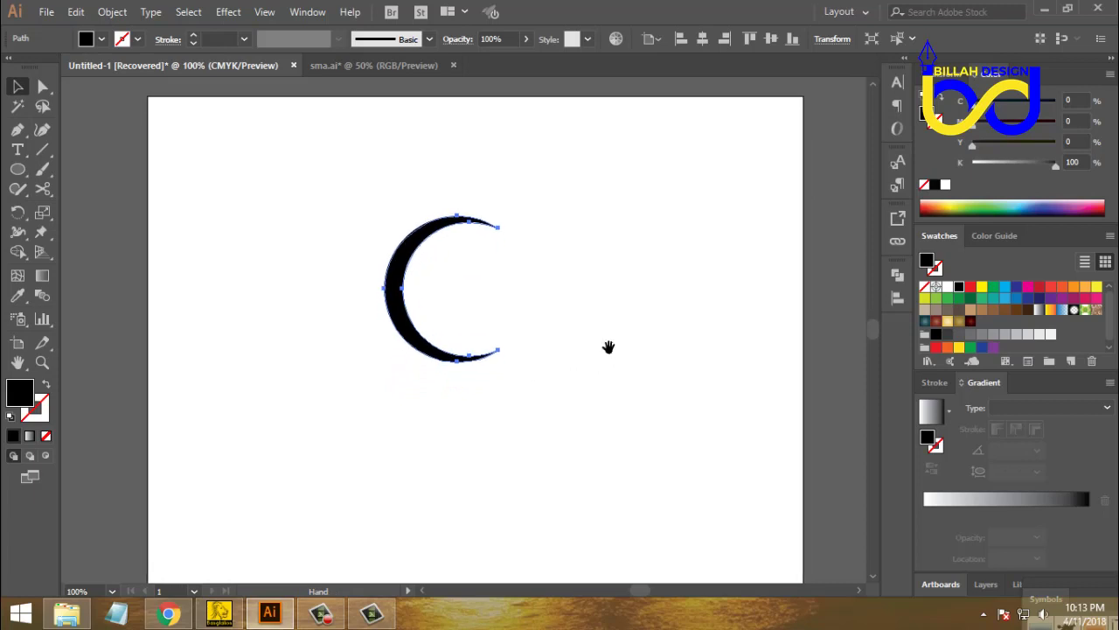
{"action": "key", "text": "v"}
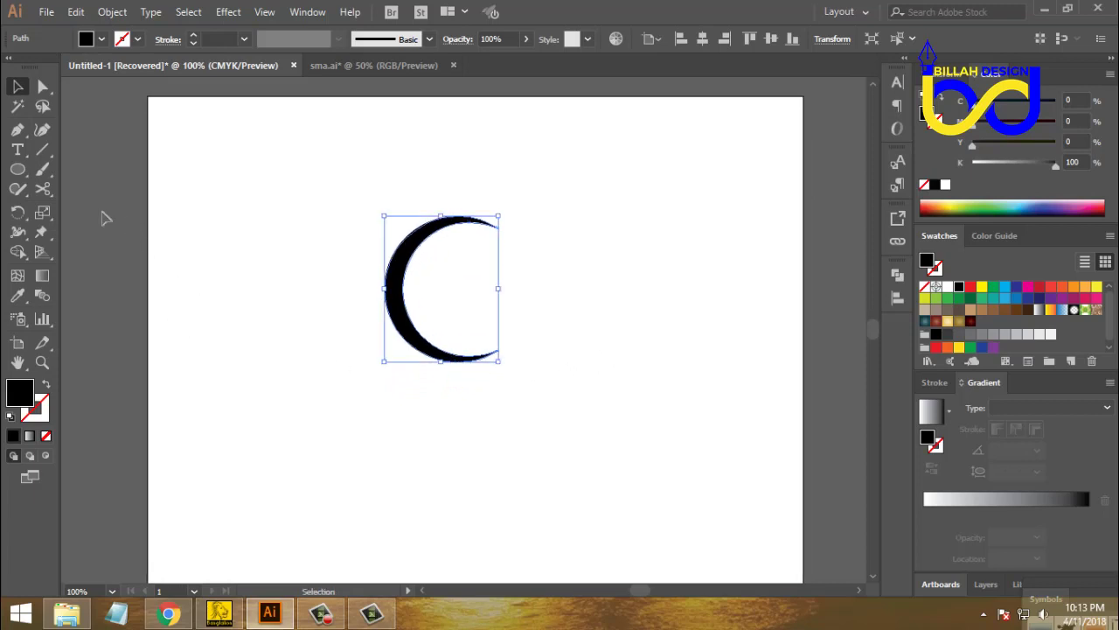
Rotate a copy of the crescent about 44° counterclockwise around a pivot point just outside its lower tip.
{"action": "left_click", "coordinate": [20, 215]}
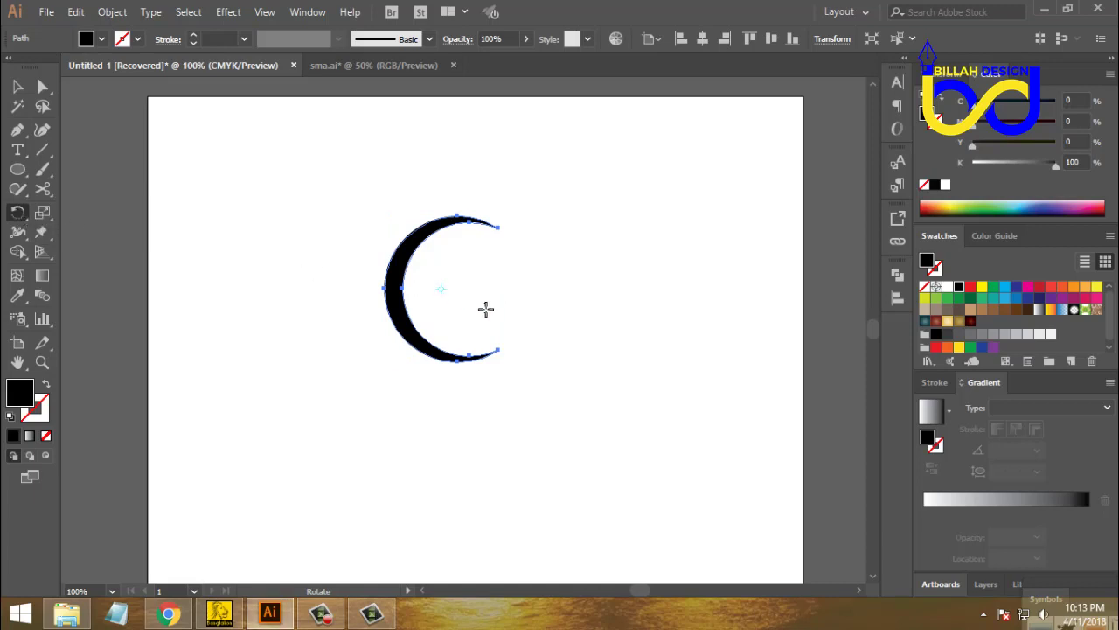
{"action": "key", "text": "ctrl+equal"}
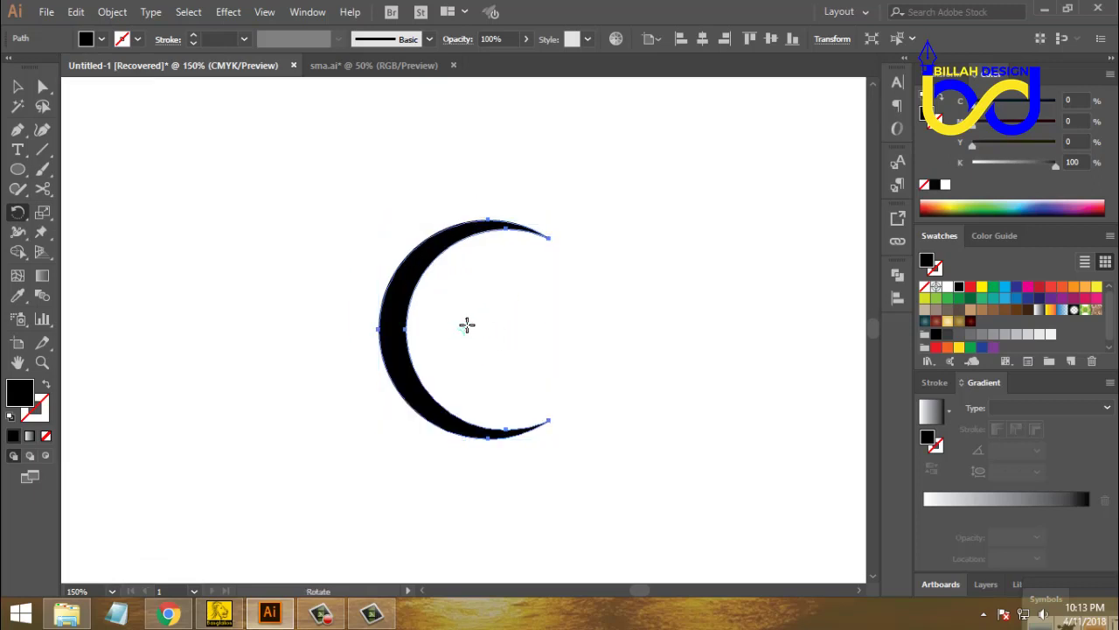
{"action": "key", "text": "space"}
{"action": "left_click_drag", "start_coordinate": [611, 397], "coordinate": [594, 374]}
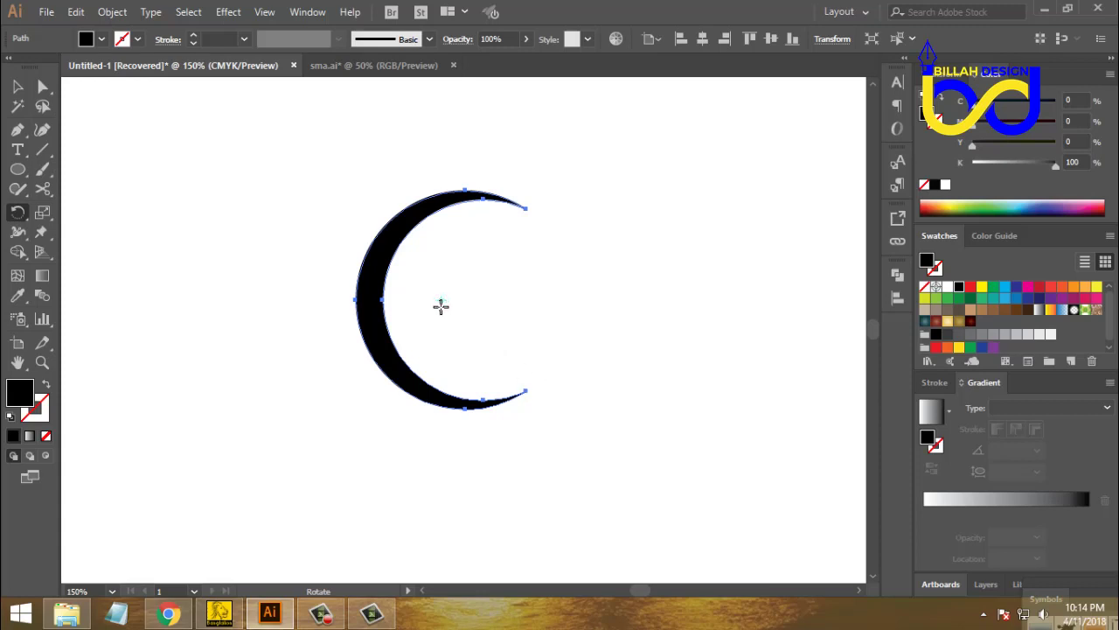
{"action": "left_click", "coordinate": [536, 382]}
{"action": "scroll", "coordinate": [564, 400], "scroll_direction": "down", "scroll_amount": 1}
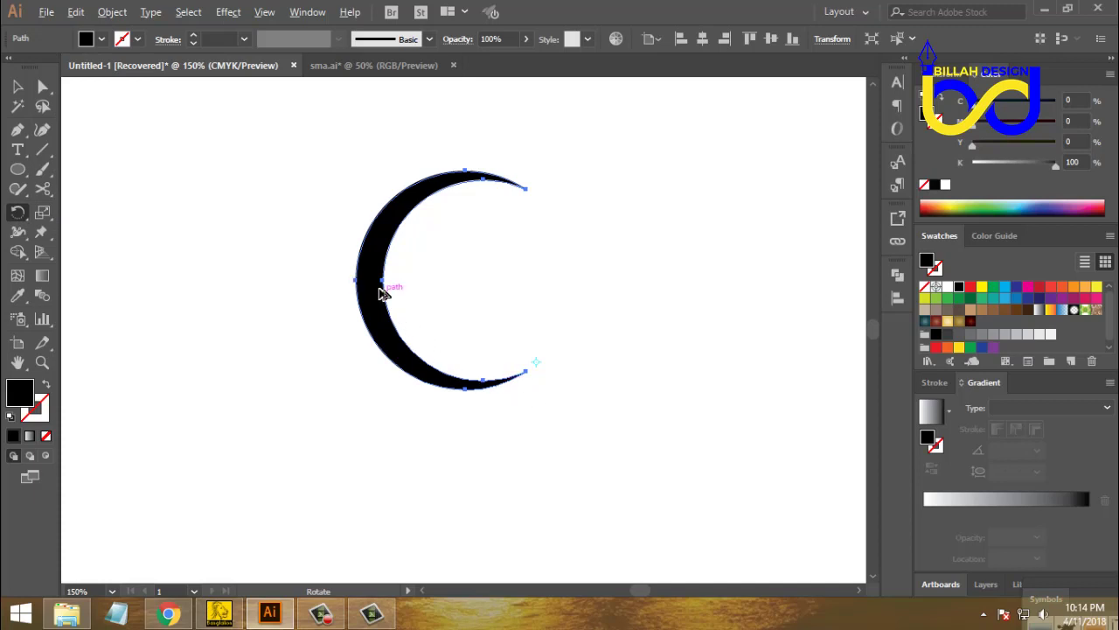
{"action": "left_click_drag", "start_coordinate": [372, 283], "coordinate": [353, 424]}
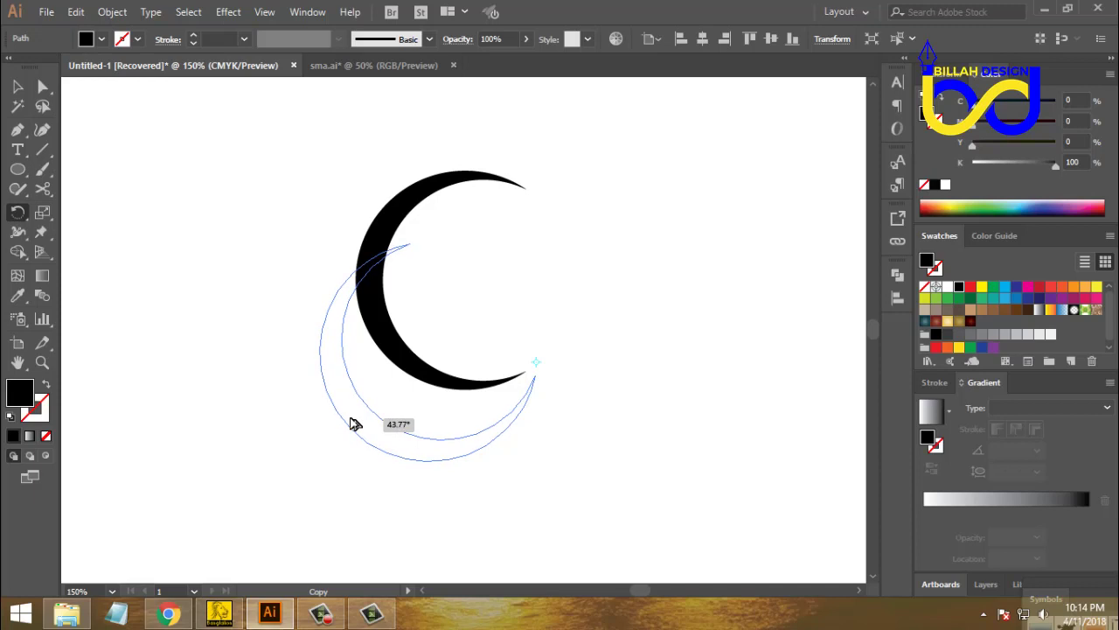
{"action": "left_click_drag", "start_coordinate": [351, 419], "coordinate": [351, 419]}
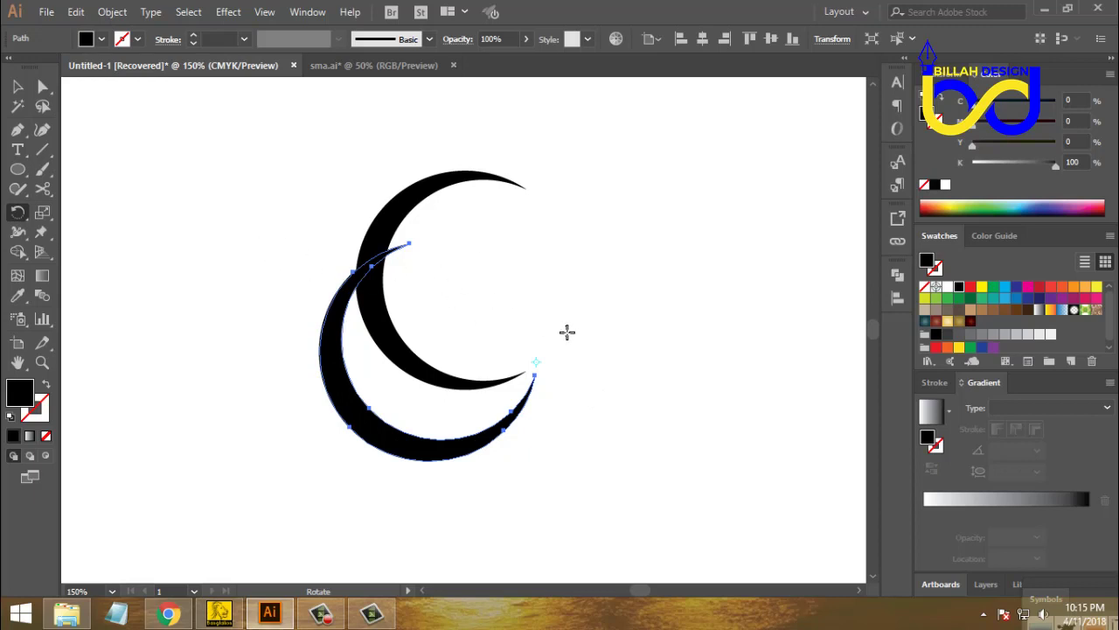
Repeat the rotated crescent copy around the pivot point until the ring is complete, and undo the extra copy overlapping the original.
{"action": "key", "text": "v"}
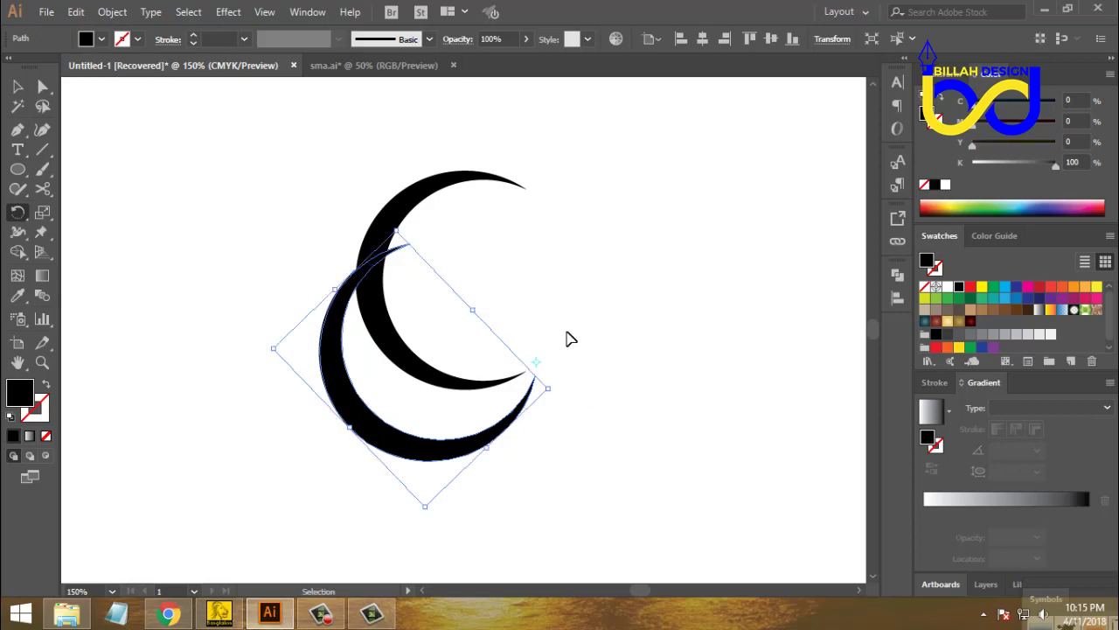
{"action": "key", "text": "ctrl+d"}
{"action": "key", "text": "ctrl+d"}
{"action": "key", "text": "ctrl+d"}
{"action": "key", "text": "ctrl+d"}
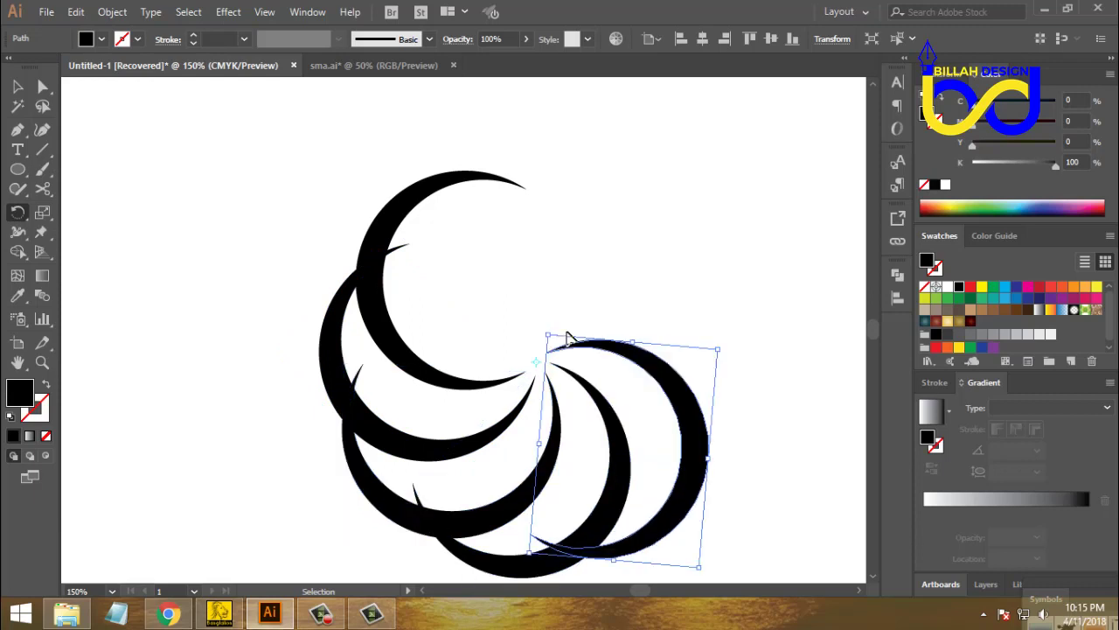
{"action": "key", "text": "ctrl+d"}
{"action": "key", "text": "ctrl+d"}
{"action": "key", "text": "ctrl+d"}
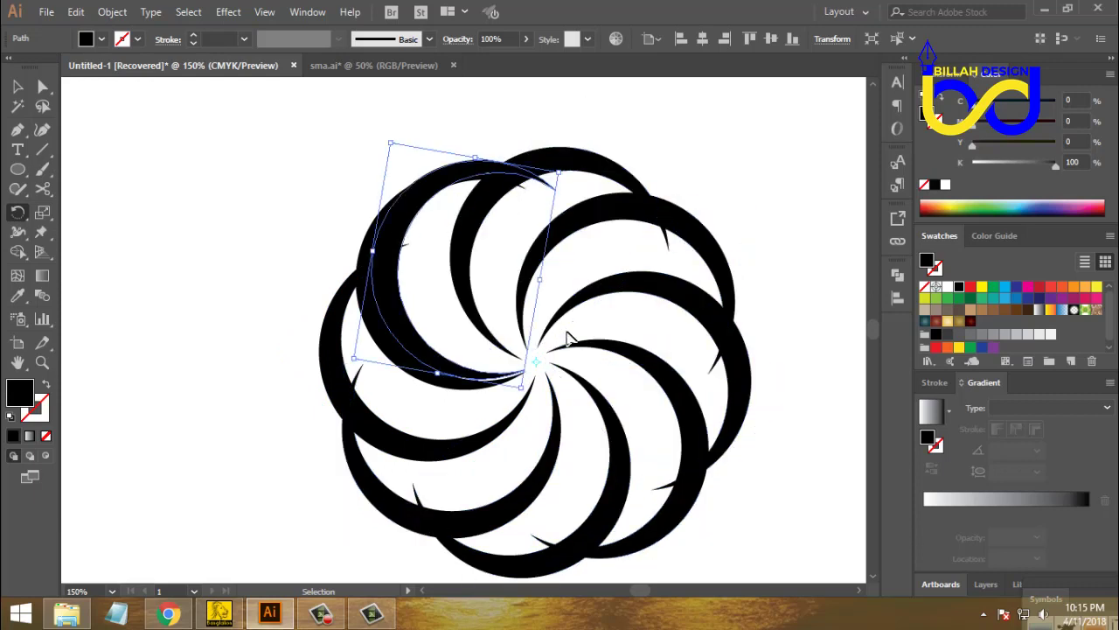
{"action": "key", "text": "ctrl+z"}
{"action": "key", "text": "r"}
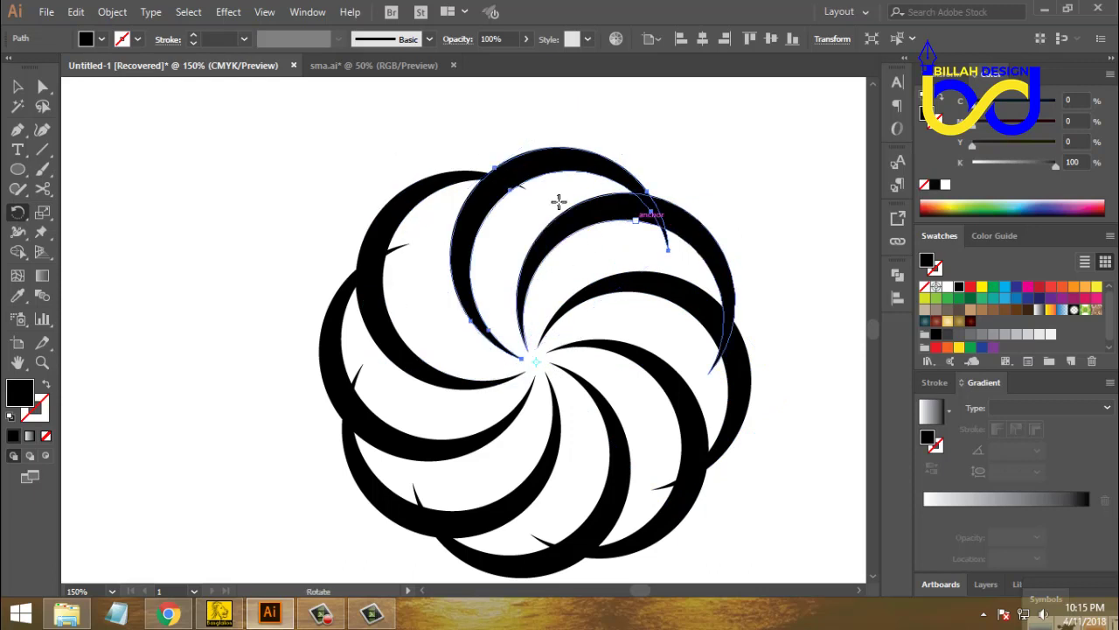
{"action": "left_click", "coordinate": [18, 87]}
{"action": "left_click", "coordinate": [214, 291]}
Select all crescents and remove the pointed tips that protrude past their neighbours with the Shape Builder tool.
{"action": "key", "text": "ctrl+minus"}
{"action": "key", "text": "ctrl+minus"}
{"action": "key", "text": "ctrl+minus"}
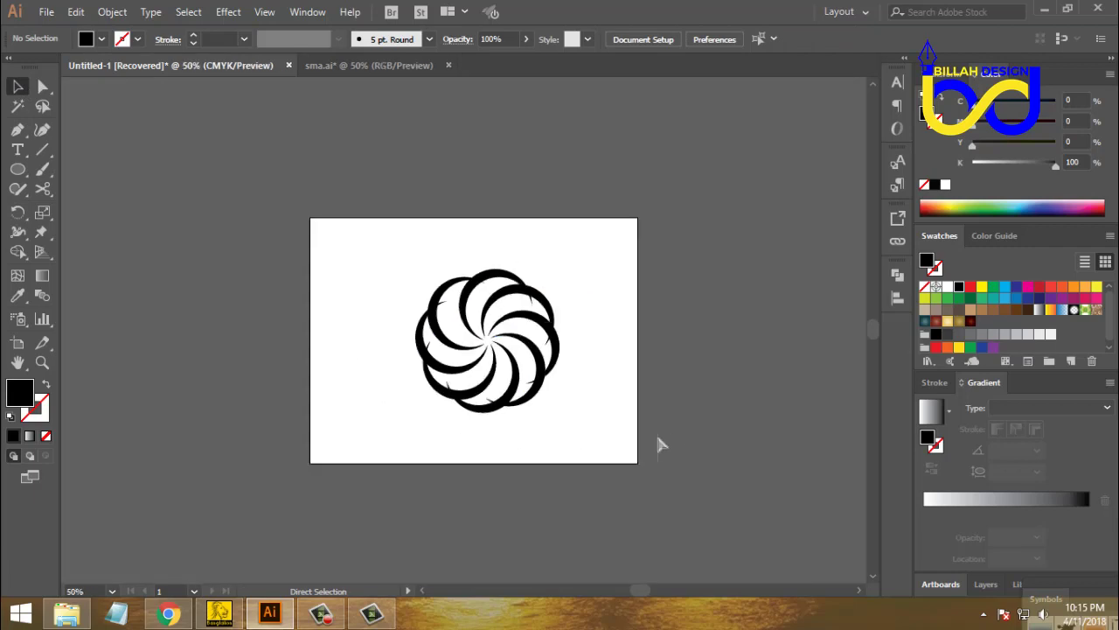
{"action": "key", "text": "ctrl+plus"}
{"action": "key", "text": "ctrl+plus"}
{"action": "key", "text": "ctrl+plus"}
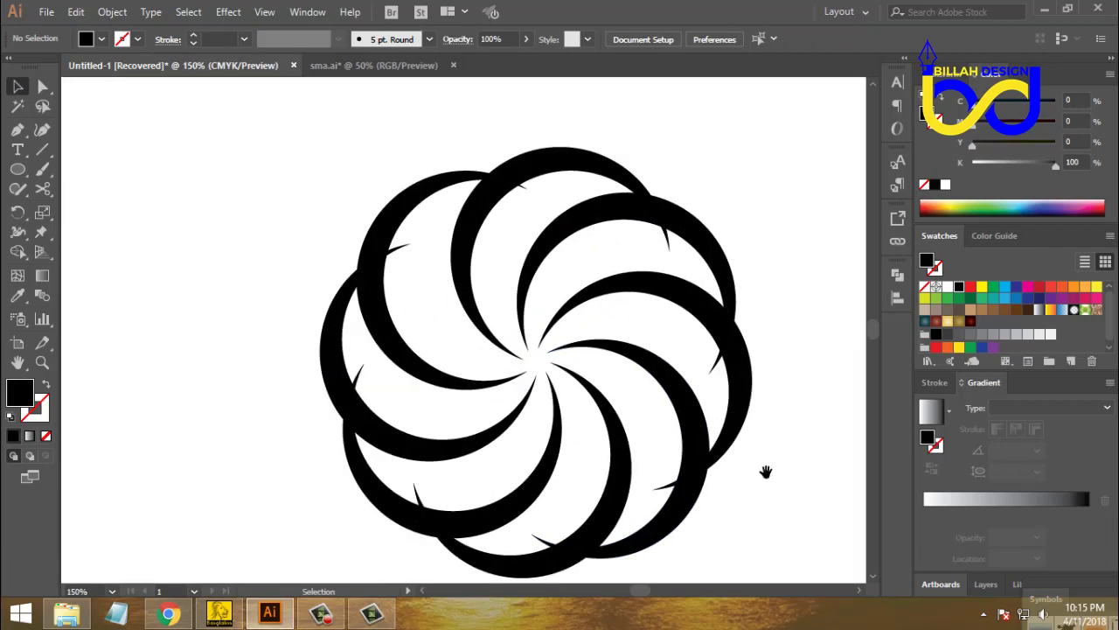
{"action": "key", "text": "ctrl+minus"}
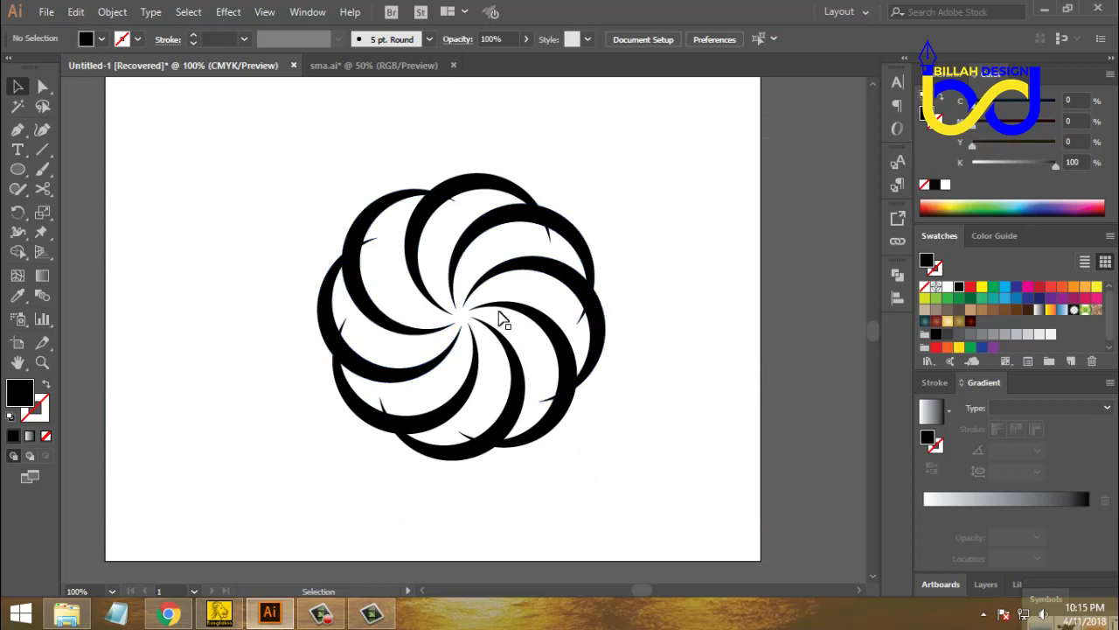
{"action": "left_click_drag", "start_coordinate": [217, 149], "coordinate": [647, 475]}
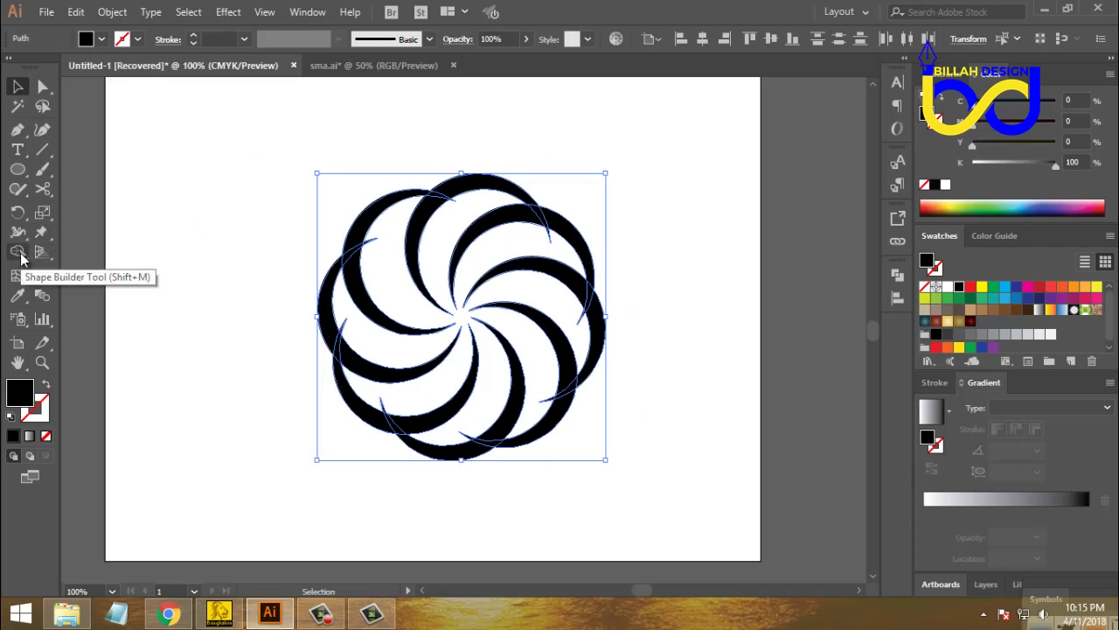
{"action": "left_click", "coordinate": [19, 252]}
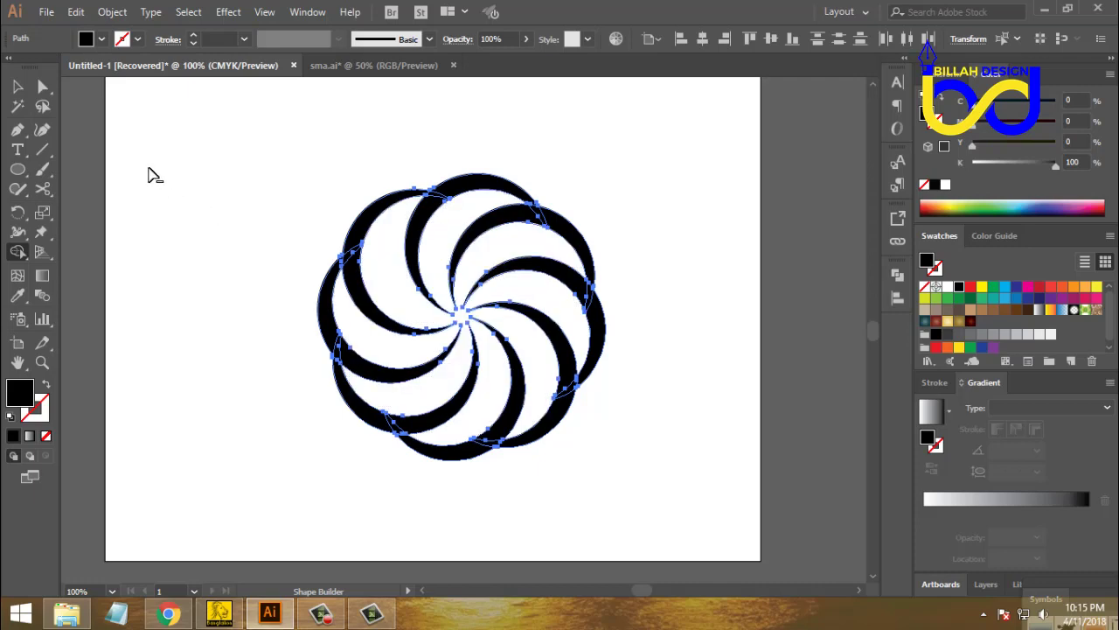
{"action": "left_click", "coordinate": [18, 85]}
{"action": "left_click", "coordinate": [194, 319]}
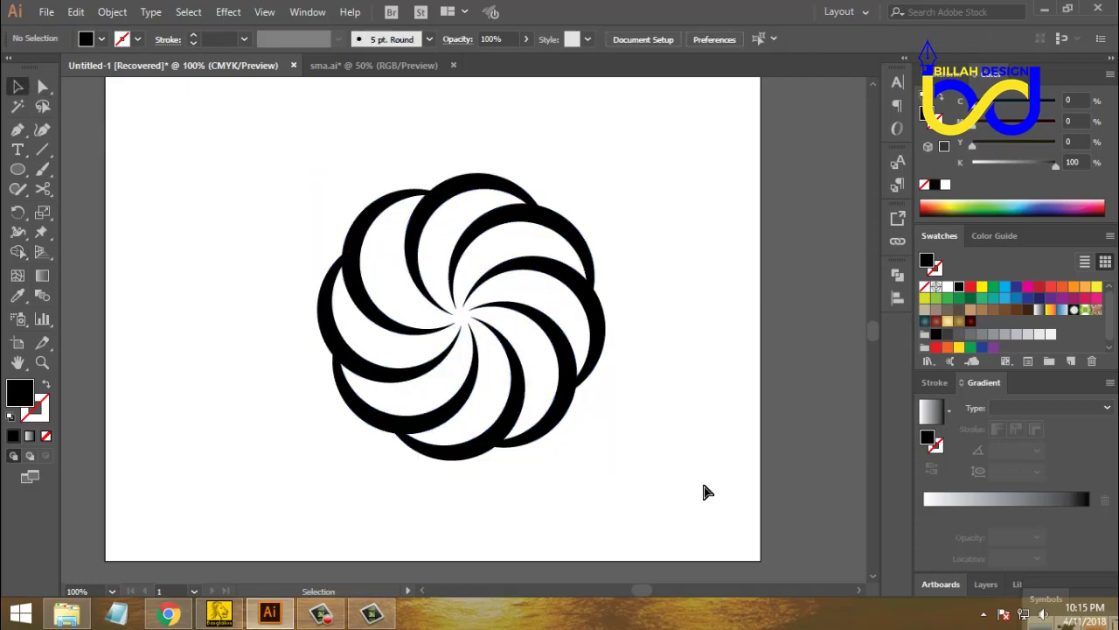
Inspect the crescents of the pinwheel, selecting them together and one by one.
{"action": "key", "text": "ctrl+minus"}
{"action": "key", "text": "ctrl+minus"}
{"action": "key", "text": "ctrl+plus"}
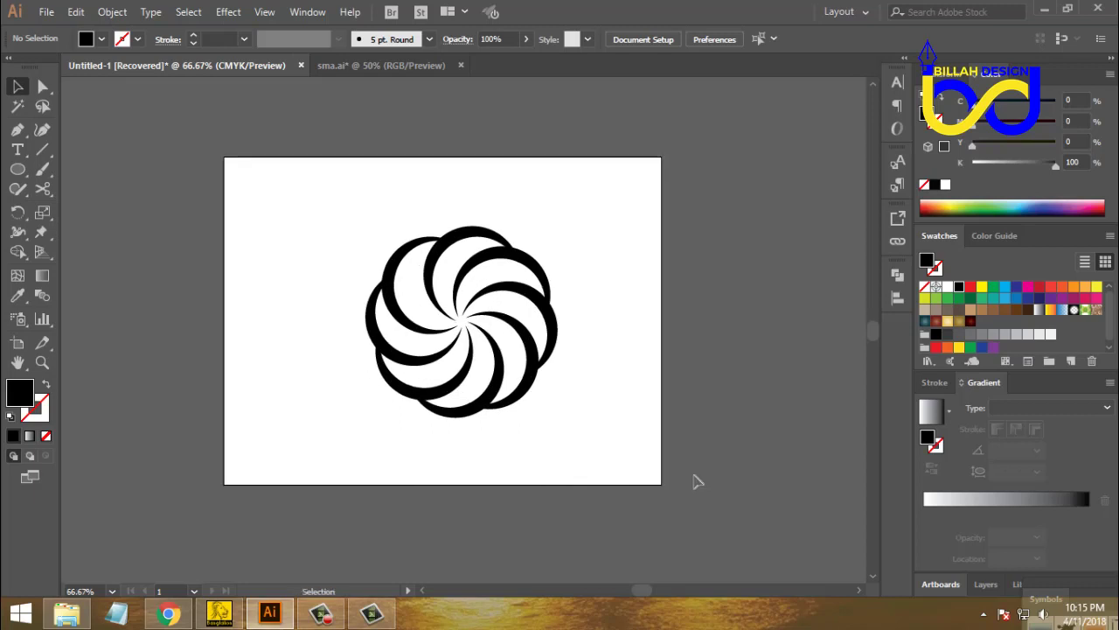
{"action": "left_click_drag", "start_coordinate": [599, 400], "coordinate": [595, 393]}
{"action": "left_click_drag", "start_coordinate": [318, 187], "coordinate": [614, 442]}
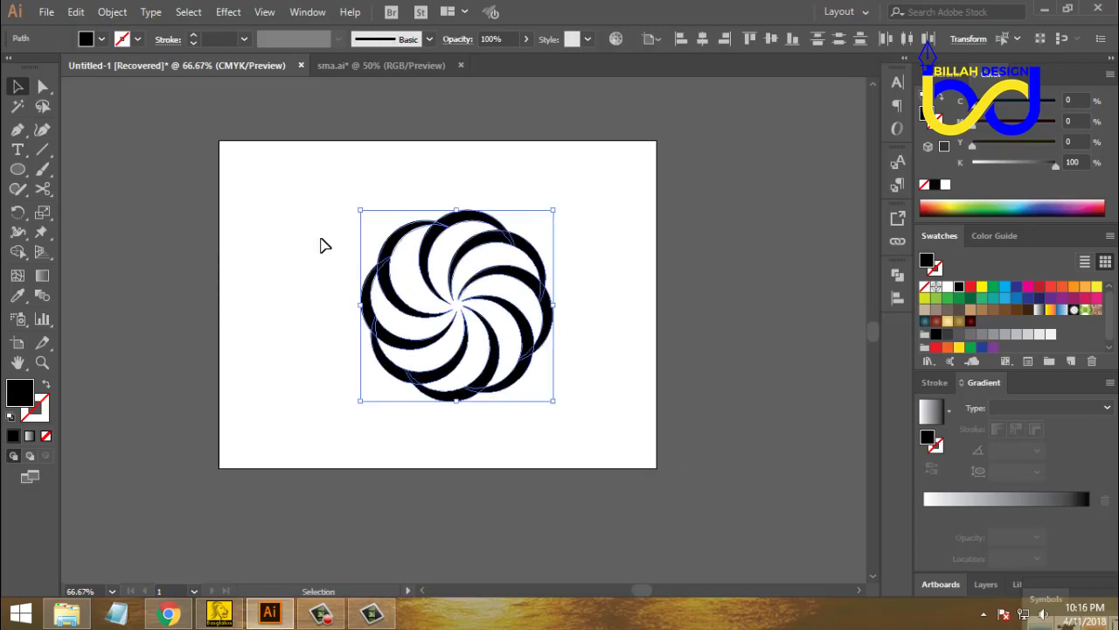
{"action": "left_click", "coordinate": [638, 311]}
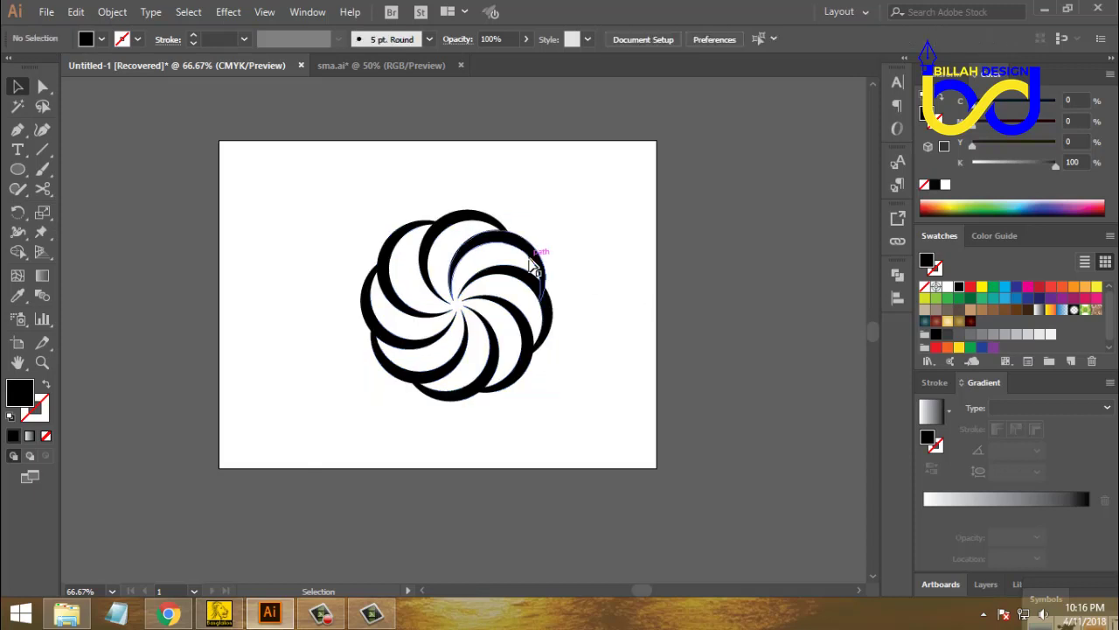
{"action": "left_click", "coordinate": [537, 252]}
{"action": "left_click", "coordinate": [599, 310]}
{"action": "left_click", "coordinate": [546, 297]}
{"action": "left_click", "coordinate": [595, 370]}
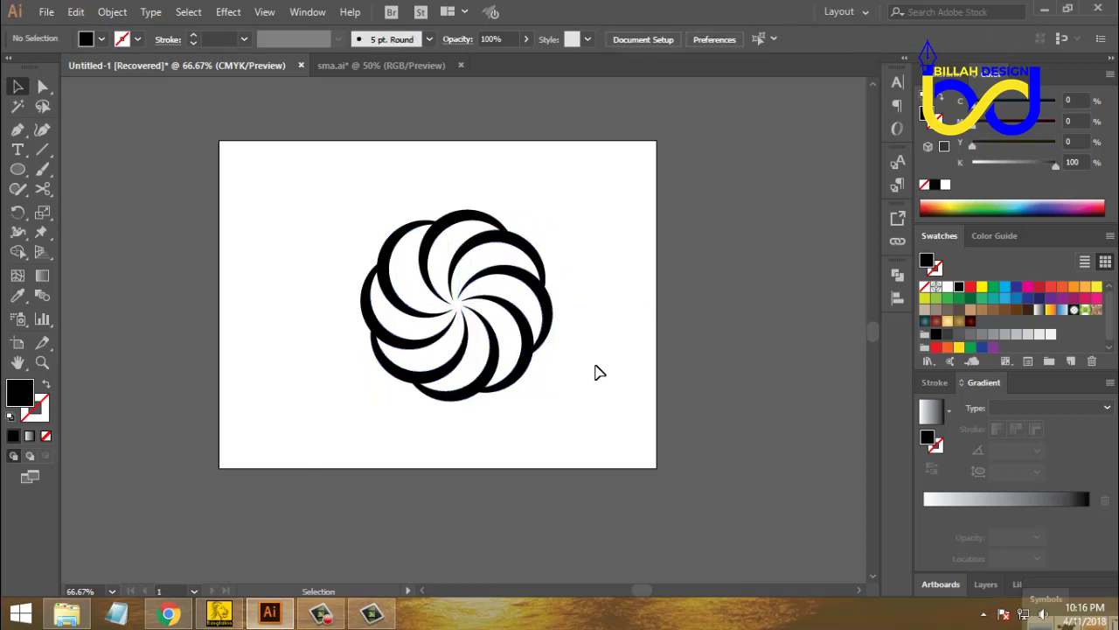
{"action": "left_click", "coordinate": [532, 379]}
{"action": "left_click", "coordinate": [602, 379]}
Select all crescents and merge them into one shape with the Pathfinder's Unite shape mode.
{"action": "left_click_drag", "start_coordinate": [312, 164], "coordinate": [637, 414]}
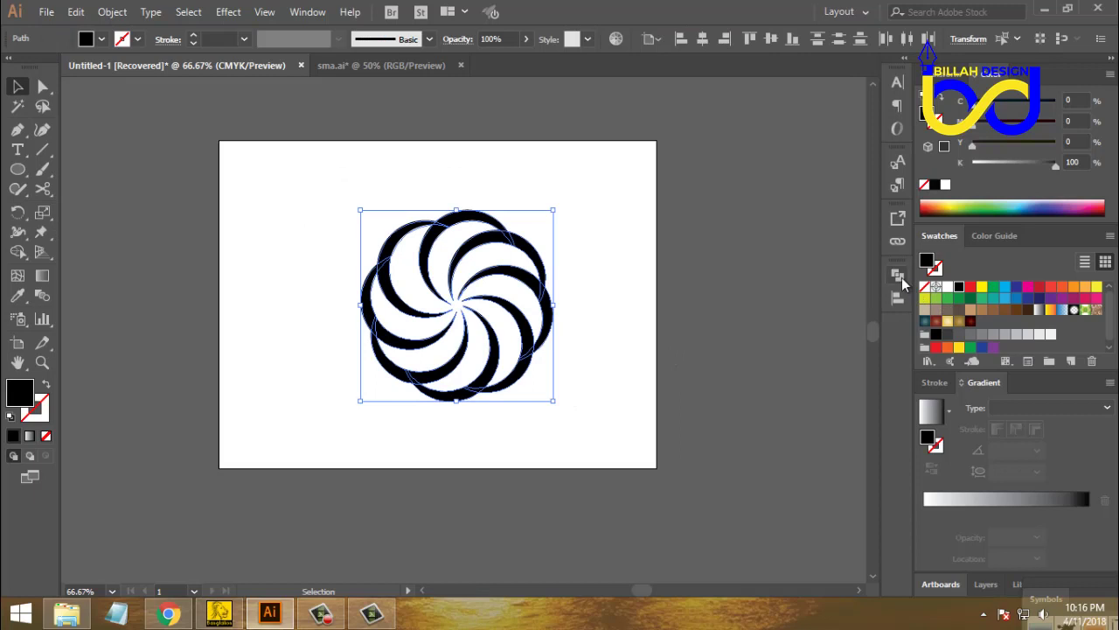
{"action": "left_click", "coordinate": [899, 275]}
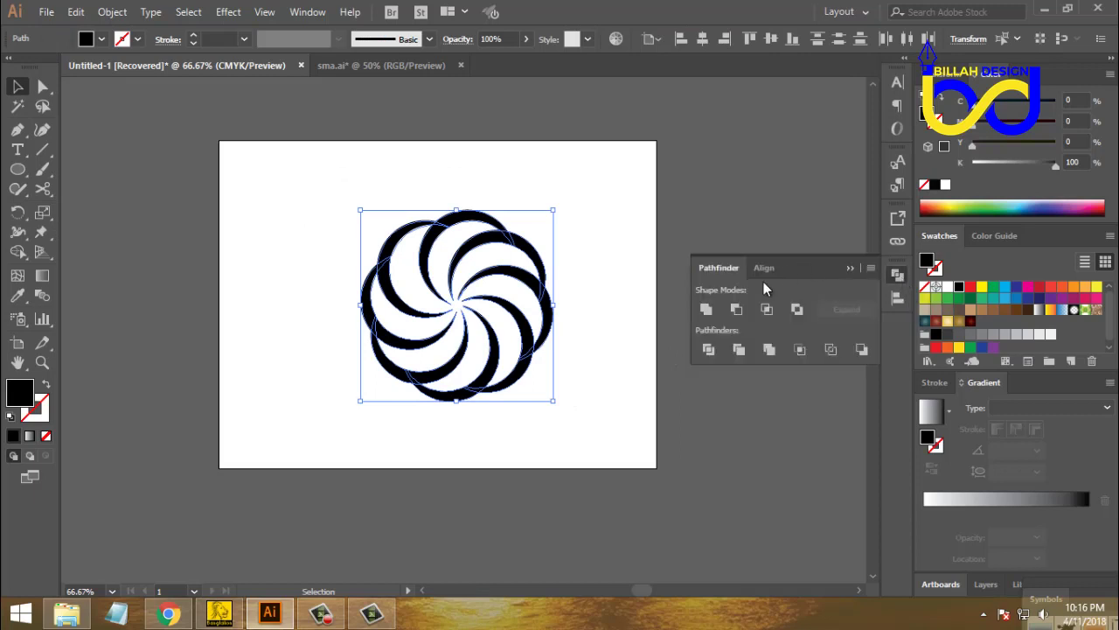
{"action": "left_click", "coordinate": [706, 310]}
{"action": "left_click", "coordinate": [898, 275]}
{"action": "left_click", "coordinate": [618, 364]}
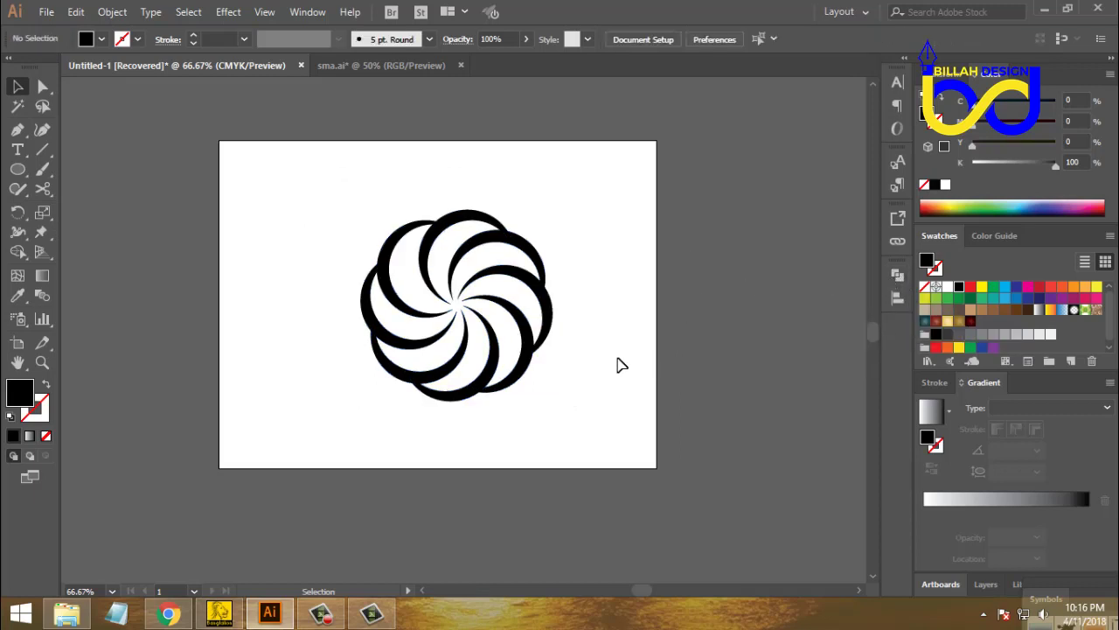
{"action": "left_click", "coordinate": [557, 306]}
{"action": "left_click", "coordinate": [637, 367]}
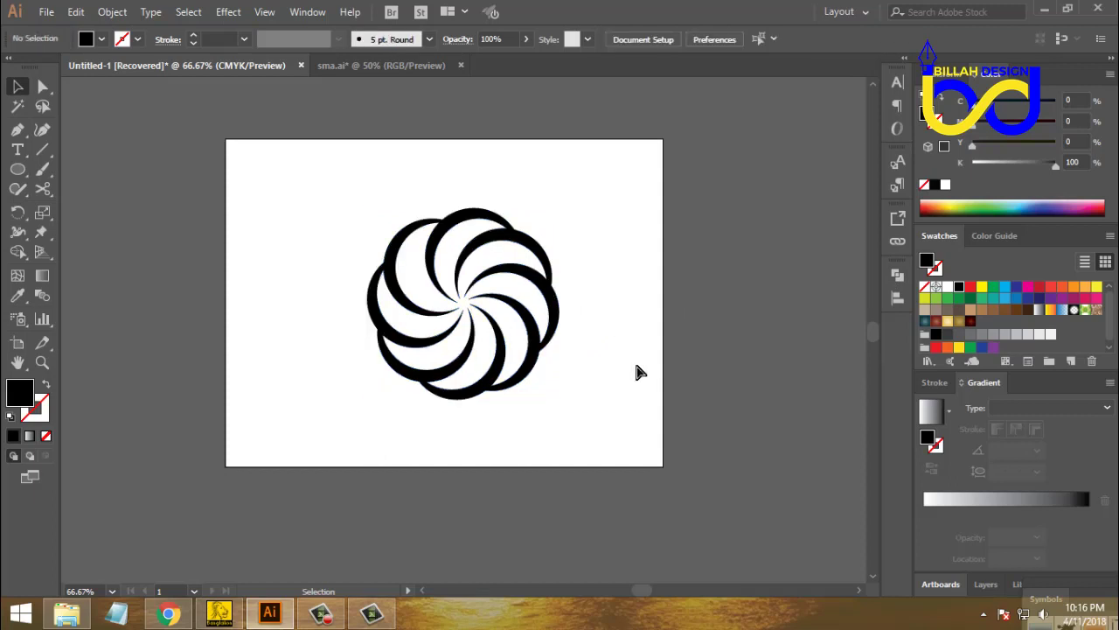
Duplicate the black pinwheel beyond the artboard's upper right corner and shift the original slightly up and to the left.
{"action": "key", "text": "ctrl+1"}
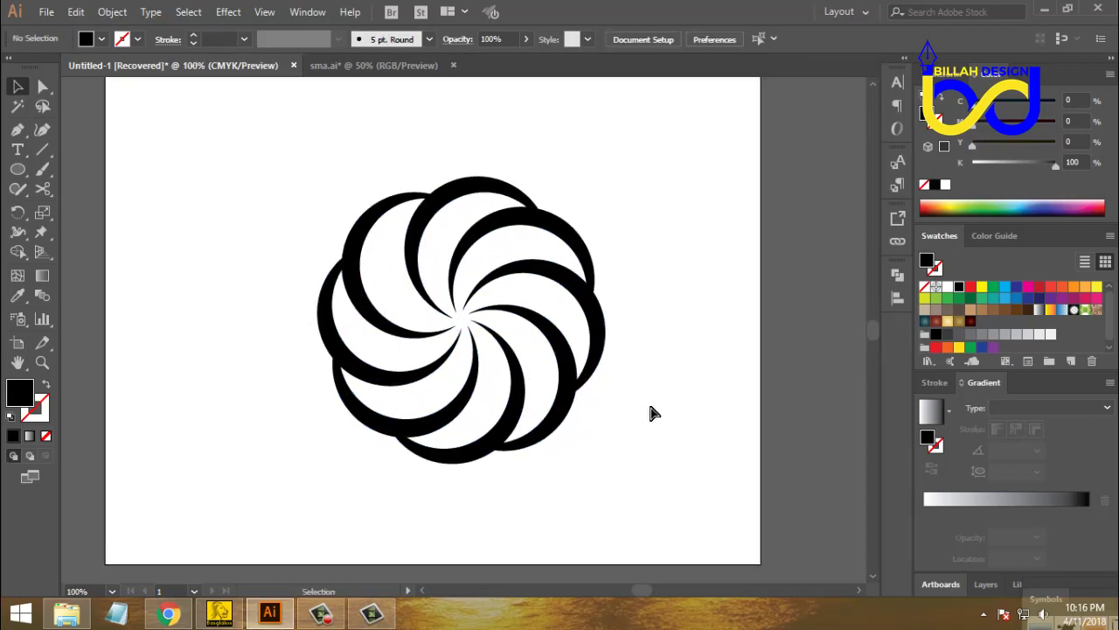
{"action": "key", "text": "ctrl+minus"}
{"action": "key", "text": "ctrl+minus"}
{"action": "left_click_drag", "start_coordinate": [578, 364], "coordinate": [767, 250]}
{"action": "left_click", "coordinate": [790, 375]}
{"action": "key", "text": "space"}
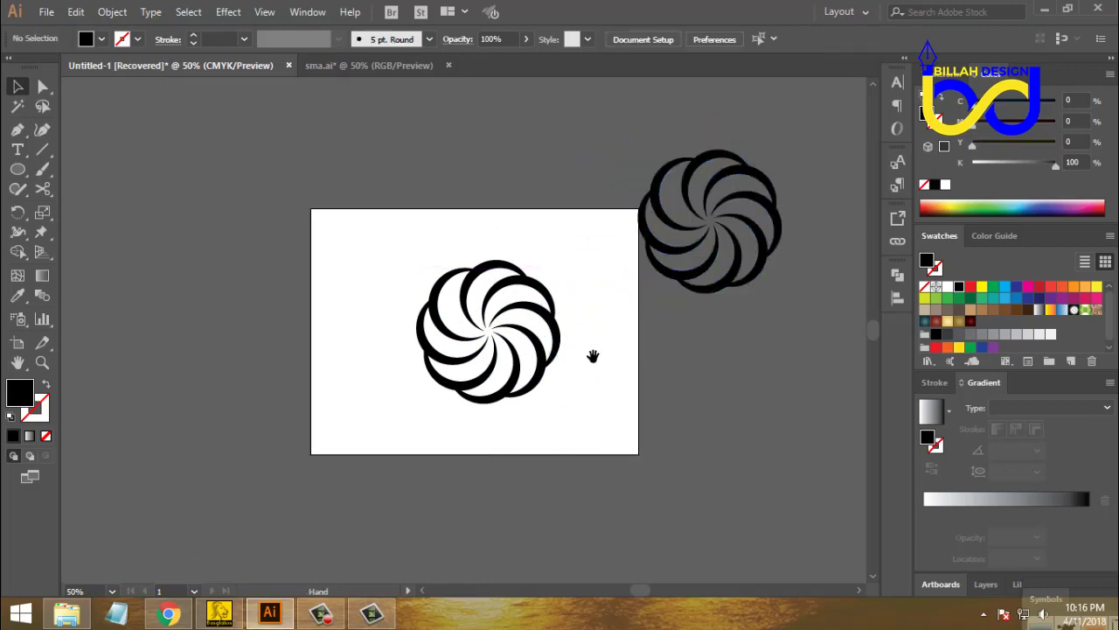
{"action": "left_click_drag", "start_coordinate": [593, 356], "coordinate": [548, 328]}
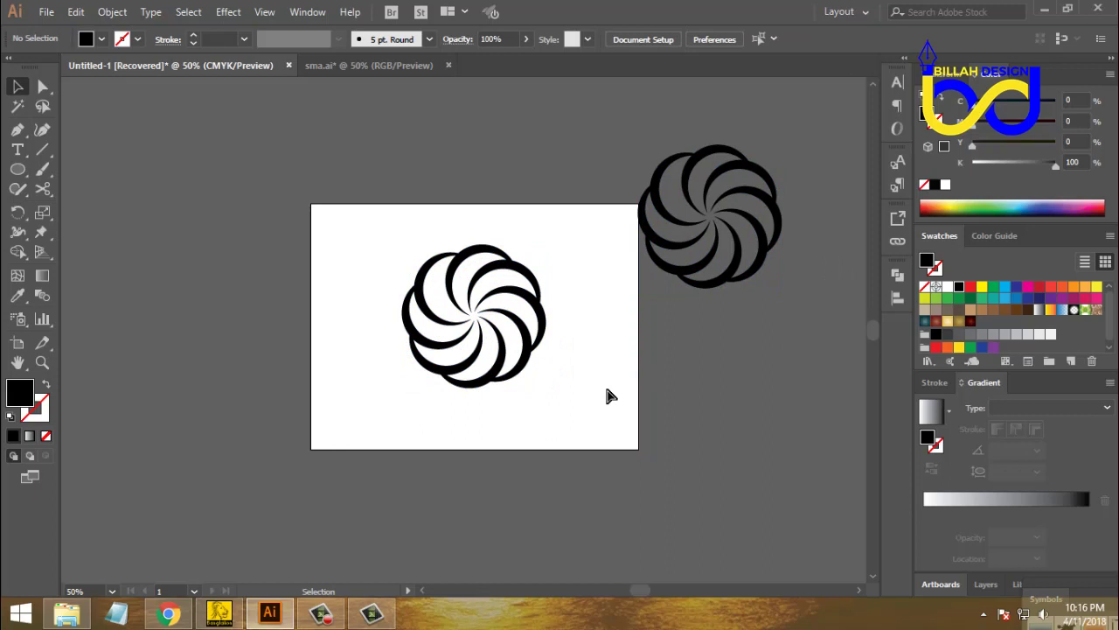
{"action": "key", "text": "ctrl+equal"}
{"action": "left_click_drag", "start_coordinate": [630, 387], "coordinate": [607, 387]}
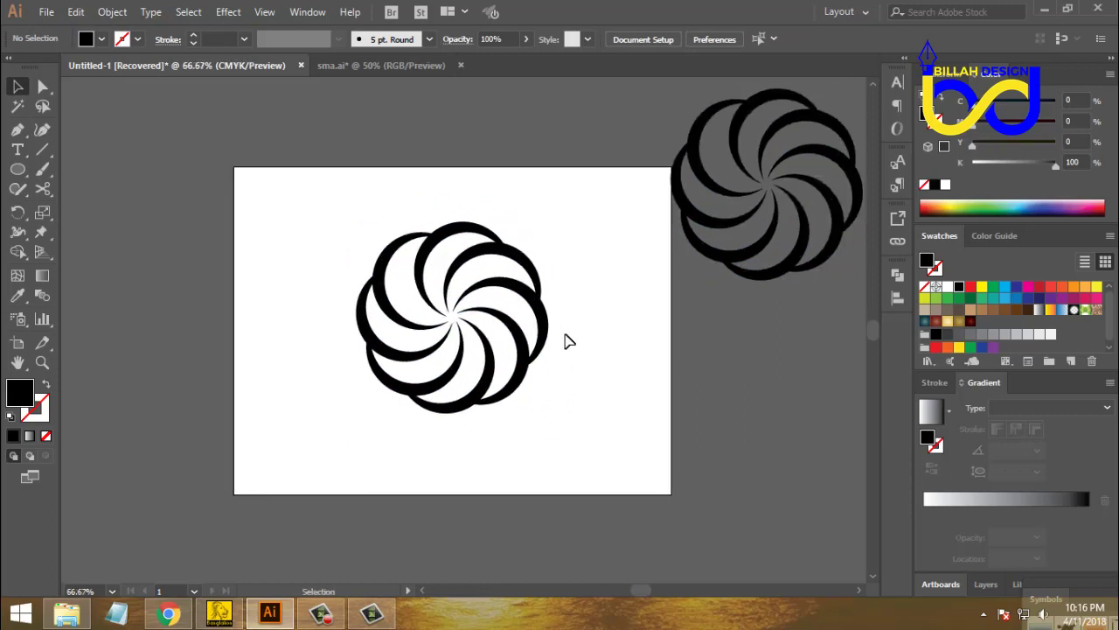
{"action": "left_click", "coordinate": [536, 306]}
{"action": "left_click", "coordinate": [614, 396]}
{"action": "left_click", "coordinate": [547, 311]}
{"action": "left_click", "coordinate": [540, 374]}
Draw a large ellipse that fully covers the pinwheel on the artboard and fill it with the red swatch.
{"action": "left_click_drag", "start_coordinate": [19, 175], "coordinate": [87, 204]}
{"action": "left_click_drag", "start_coordinate": [317, 195], "coordinate": [609, 458]}
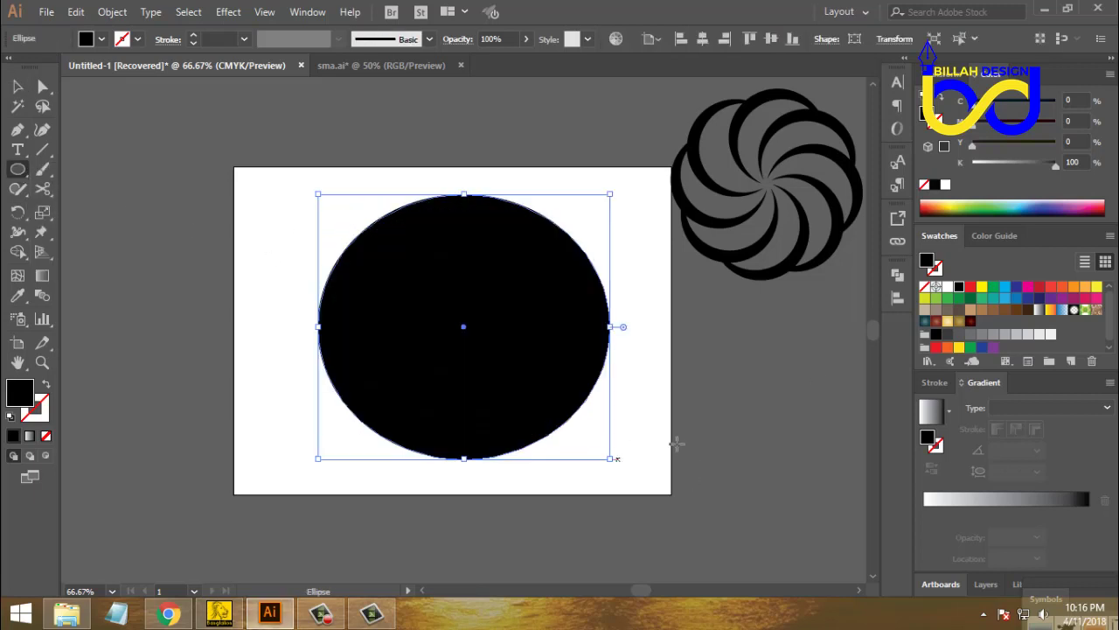
{"action": "left_click", "coordinate": [970, 288]}
Send the red ellipse to the back so that it lies behind the black pinwheel.
{"action": "right_click", "coordinate": [458, 295]}
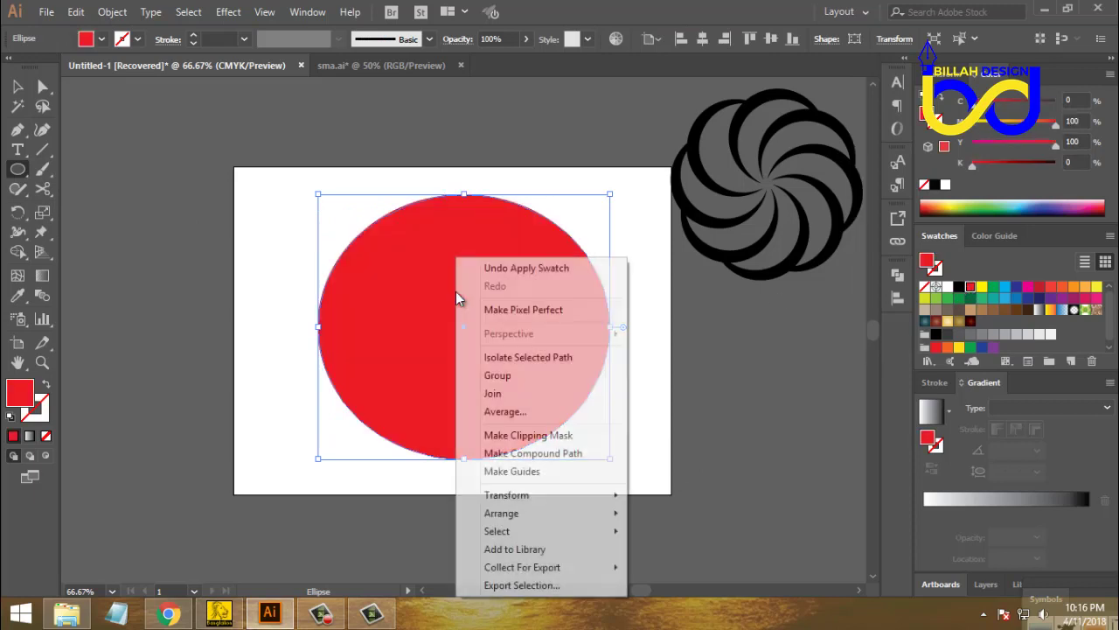
{"action": "mouse_move", "coordinate": [575, 520]}
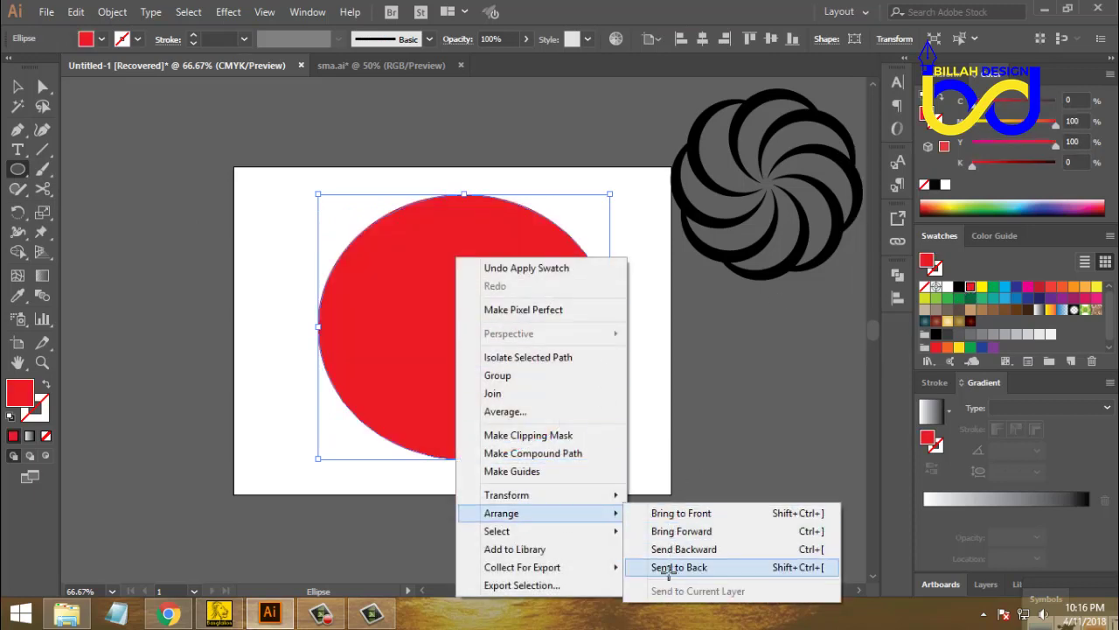
{"action": "left_click", "coordinate": [665, 566]}
{"action": "left_click", "coordinate": [17, 86]}
{"action": "left_click", "coordinate": [181, 295]}
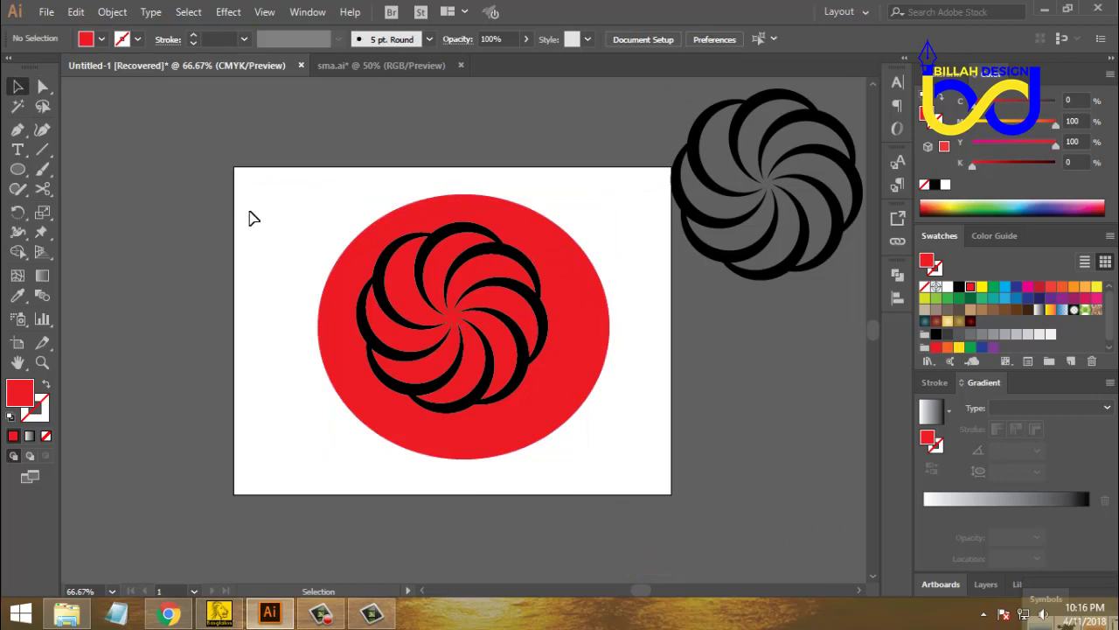
Select the ellipse and pinwheel and remove the red area outside the pinwheel's outline with the Shape Builder tool.
{"action": "left_click_drag", "start_coordinate": [232, 194], "coordinate": [552, 473]}
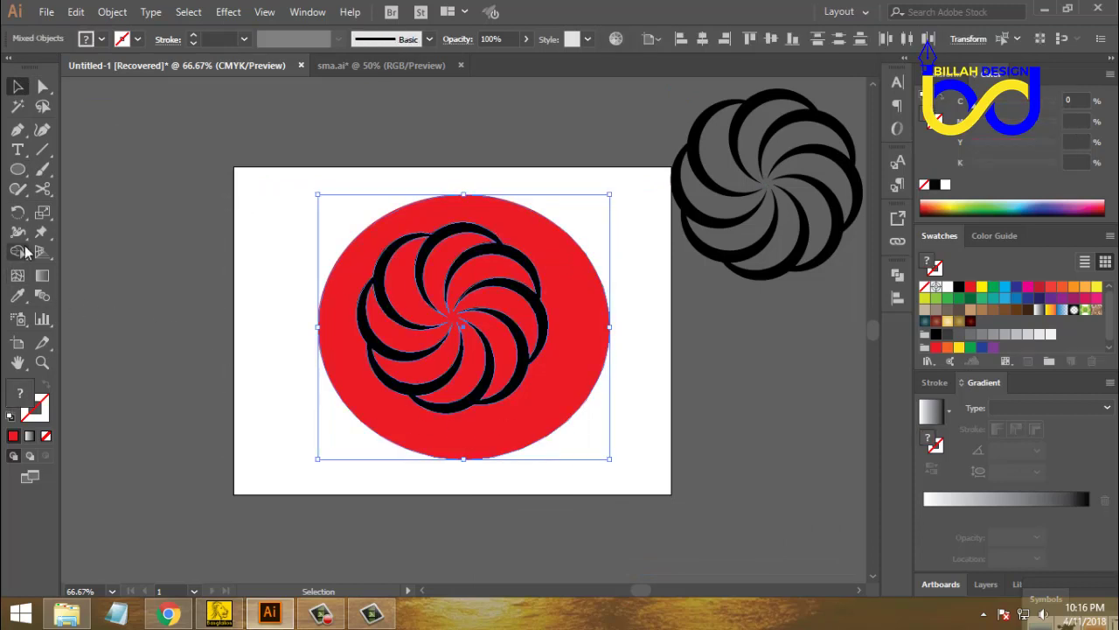
{"action": "left_click", "coordinate": [17, 251]}
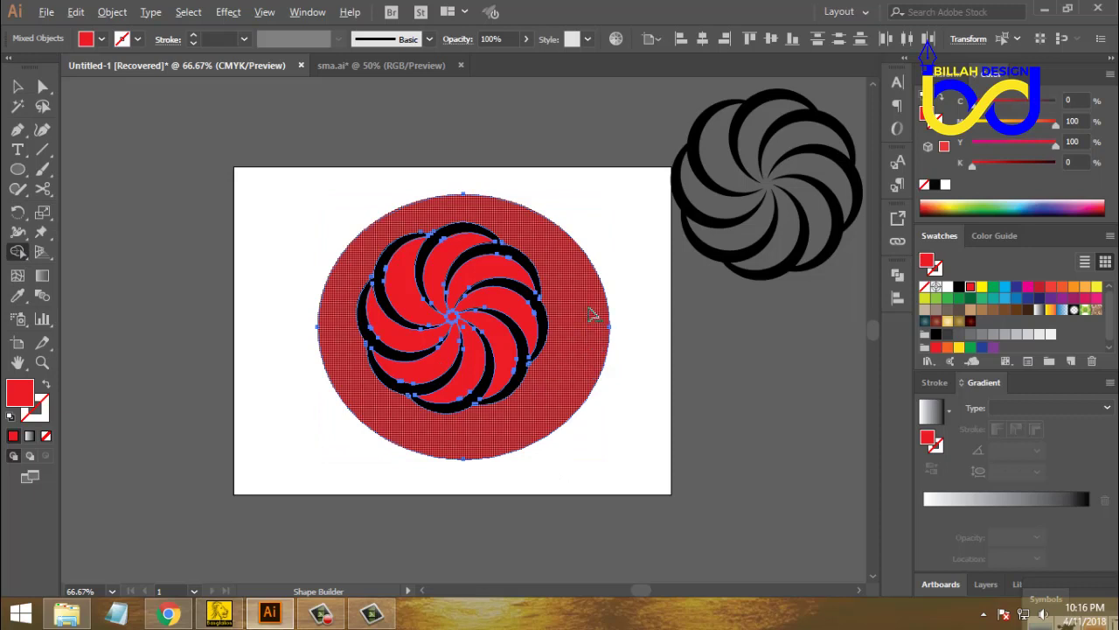
{"action": "left_click", "coordinate": [595, 323], "text": "alt"}
{"action": "key", "text": "v"}
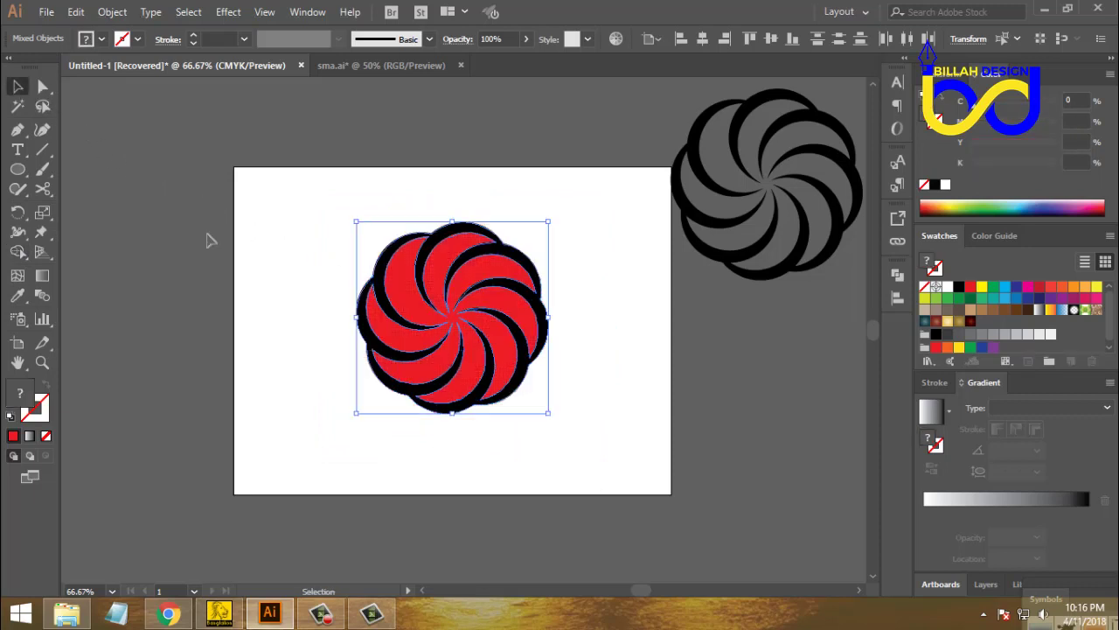
Move the black pinwheel aside to examine the red shape beneath it, and undo the move.
{"action": "left_click_drag", "start_coordinate": [399, 257], "coordinate": [269, 368]}
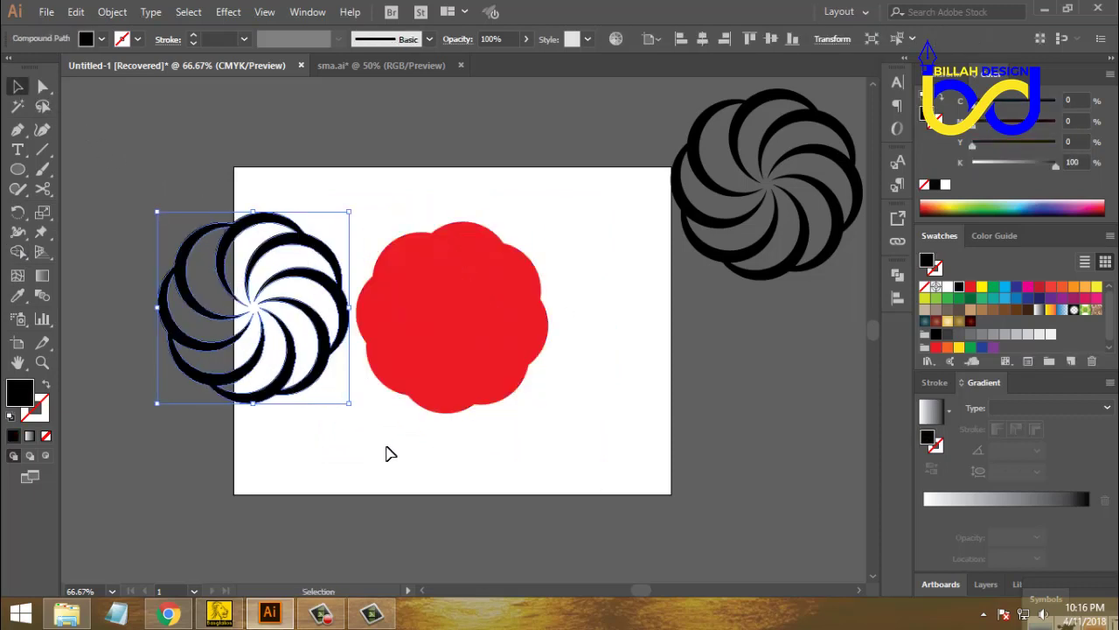
{"action": "left_click", "coordinate": [391, 454]}
{"action": "left_click", "coordinate": [425, 318]}
{"action": "key", "text": "a"}
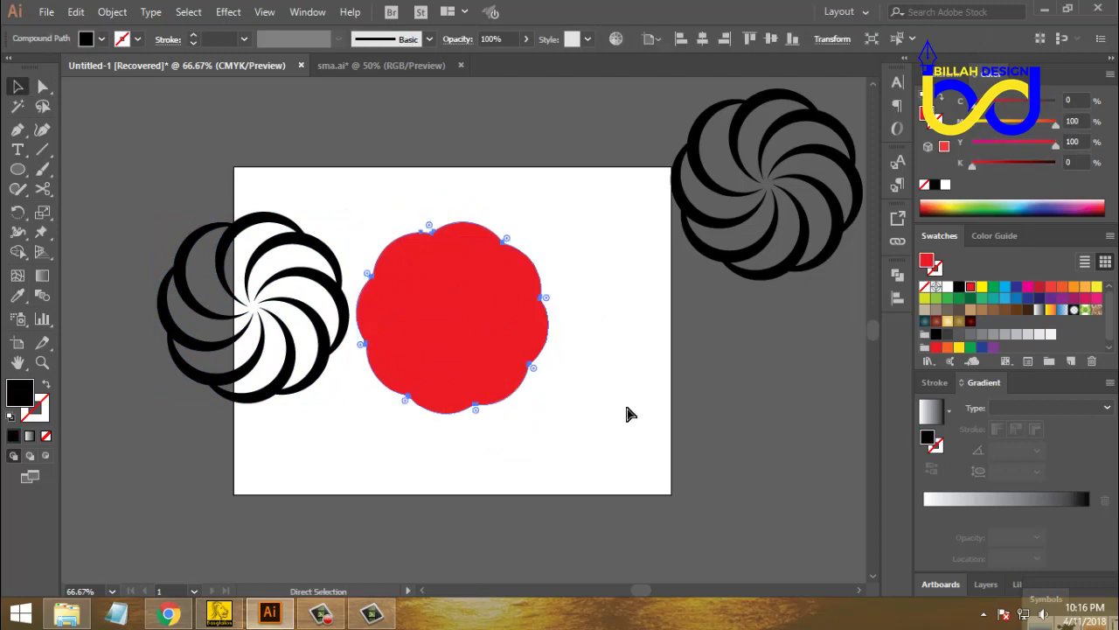
{"action": "key", "text": "v"}
{"action": "key", "text": "ctrl+z"}
{"action": "left_click", "coordinate": [635, 406]}
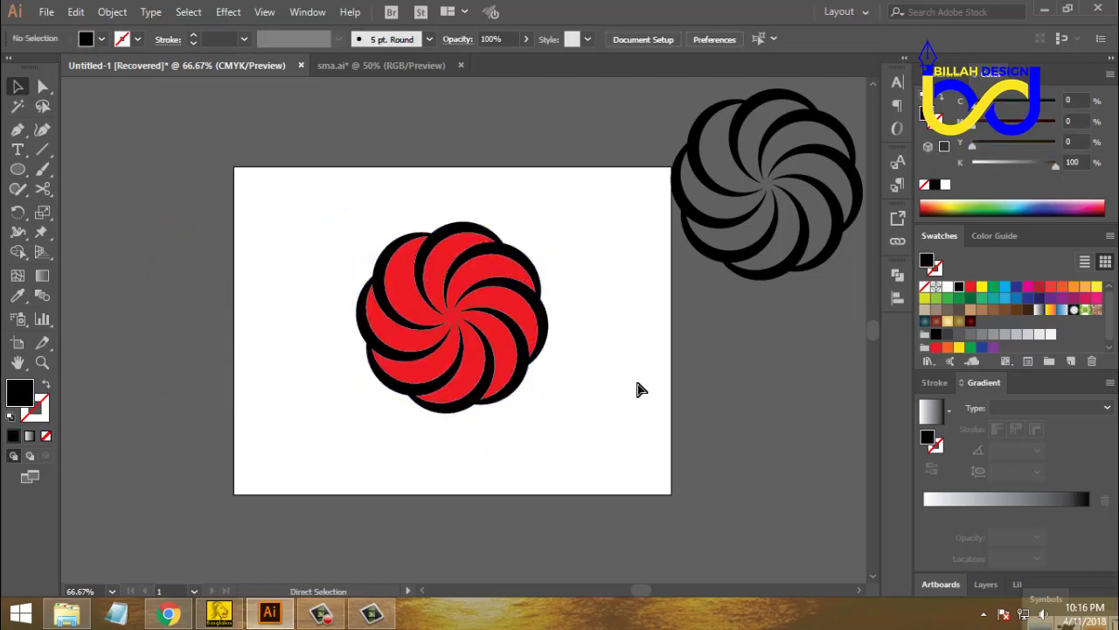
Duplicate the red and black pinwheel above the artboard's upper edge.
{"action": "key", "text": "ctrl+plus"}
{"action": "left_click_drag", "start_coordinate": [670, 367], "coordinate": [613, 375]}
{"action": "key", "text": "ctrl+minus"}
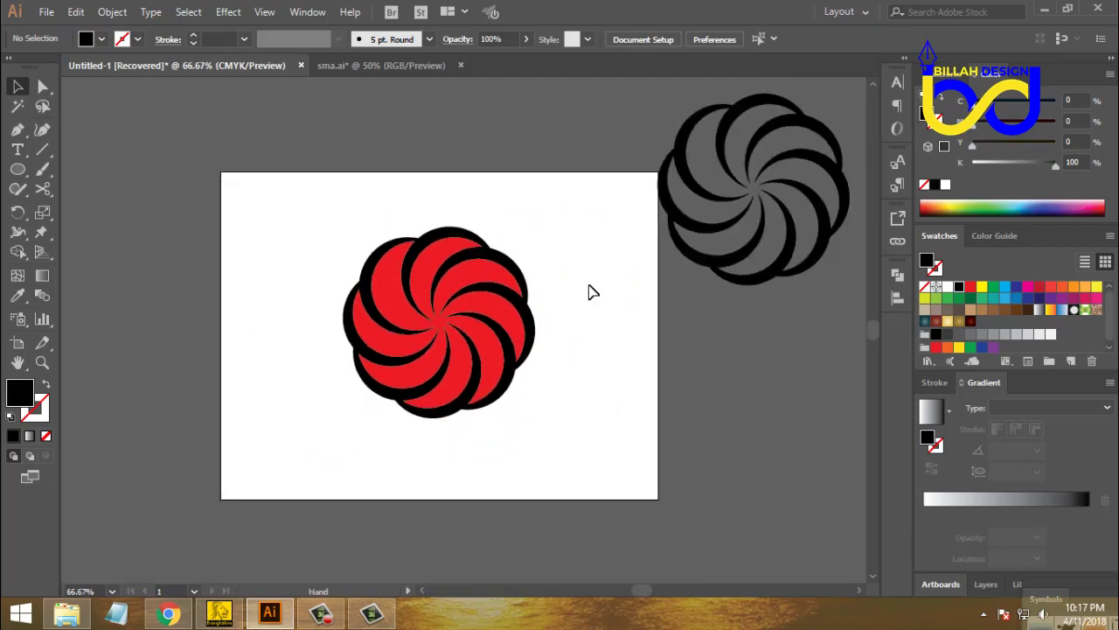
{"action": "left_click_drag", "start_coordinate": [589, 230], "coordinate": [572, 161]}
{"action": "left_click", "coordinate": [620, 305]}
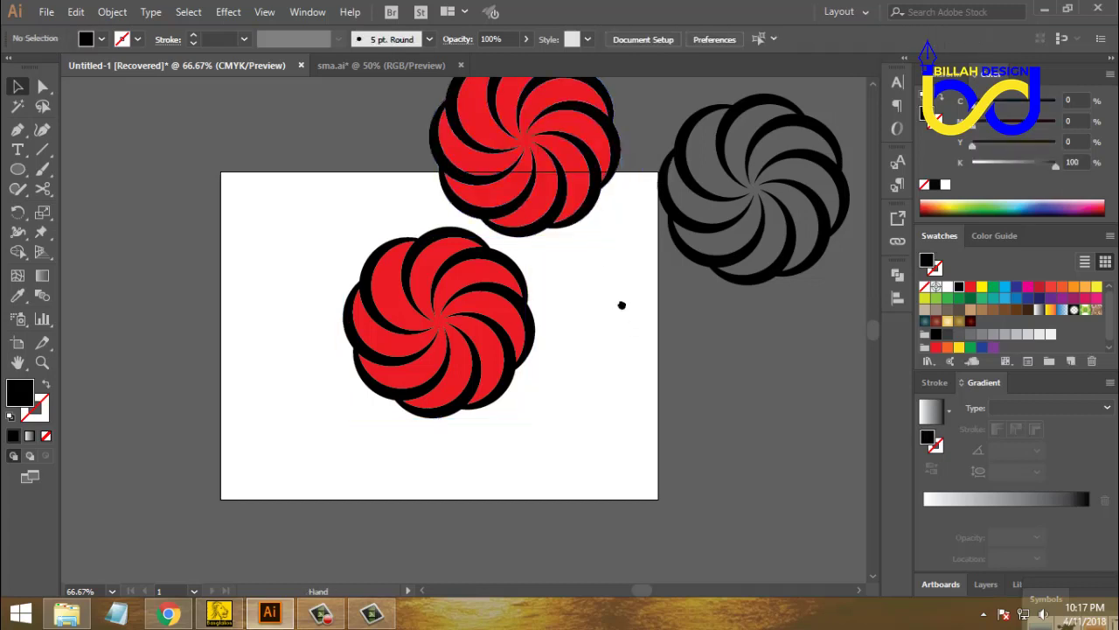
{"action": "left_click_drag", "start_coordinate": [620, 305], "coordinate": [645, 389]}
Move the red copy beyond the artboard's upper left corner and place the plain black copy beside it.
{"action": "left_click", "coordinate": [537, 267]}
{"action": "left_click_drag", "start_coordinate": [593, 264], "coordinate": [236, 226]}
{"action": "left_click_drag", "start_coordinate": [785, 319], "coordinate": [413, 229]}
{"action": "left_click", "coordinate": [607, 439]}
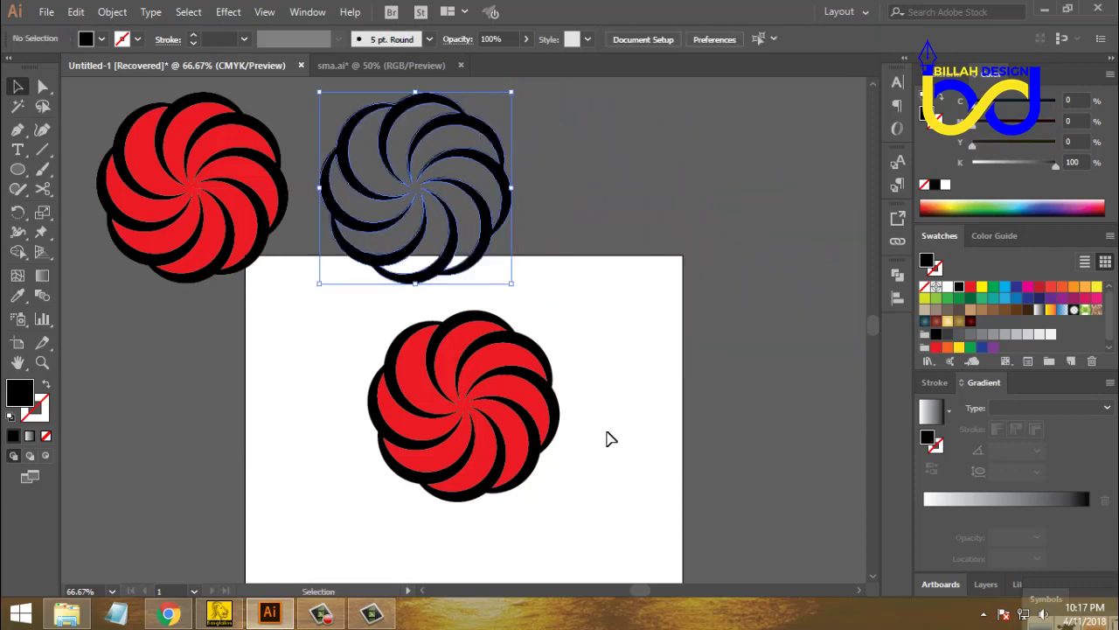
{"action": "left_click_drag", "start_coordinate": [607, 440], "coordinate": [607, 395]}
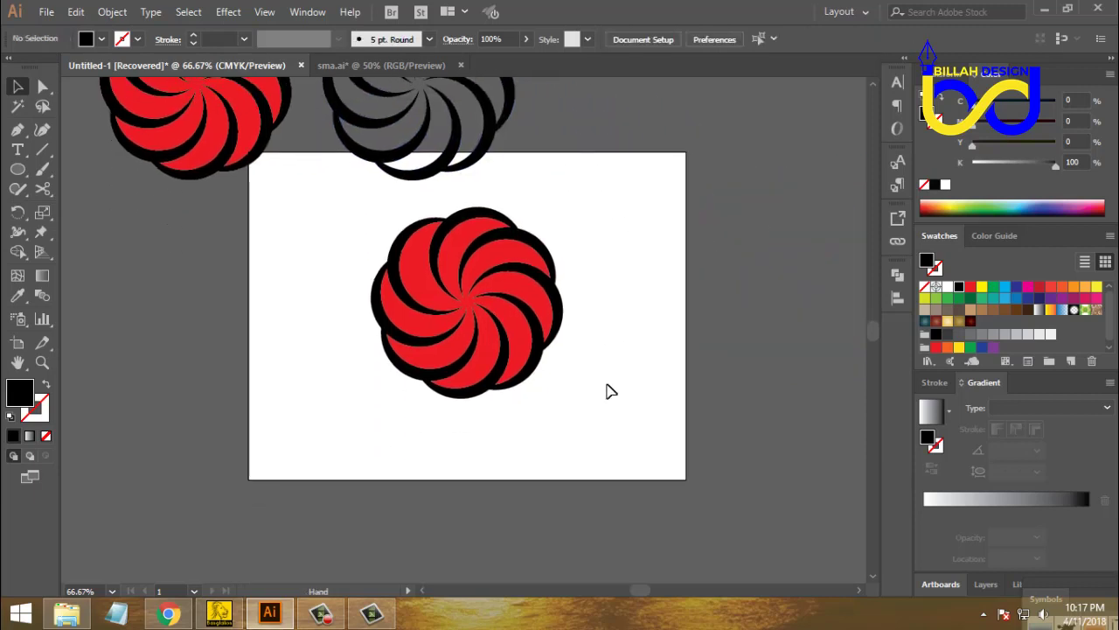
{"action": "left_click", "coordinate": [549, 254]}
{"action": "left_click", "coordinate": [623, 320]}
{"action": "left_click_drag", "start_coordinate": [621, 321], "coordinate": [624, 358]}
{"action": "left_click", "coordinate": [509, 262]}
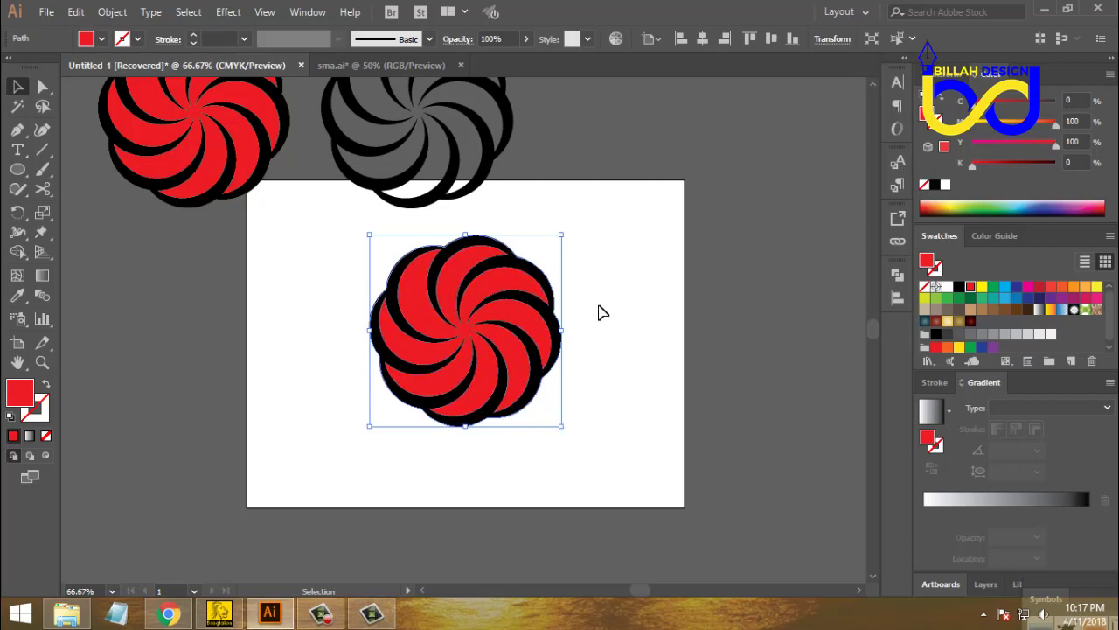
{"action": "left_click", "coordinate": [618, 360]}
Scale the red backing shape uniformly to 106% with the preview turned on.
{"action": "left_click", "coordinate": [505, 290]}
{"action": "right_click", "coordinate": [621, 290]}
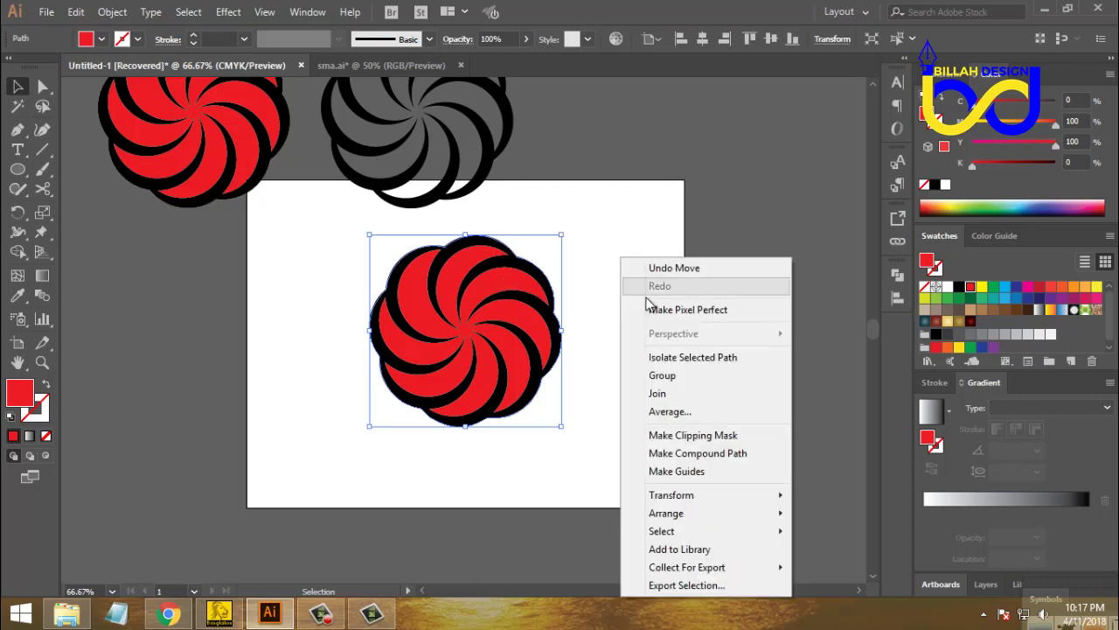
{"action": "mouse_move", "coordinate": [674, 505]}
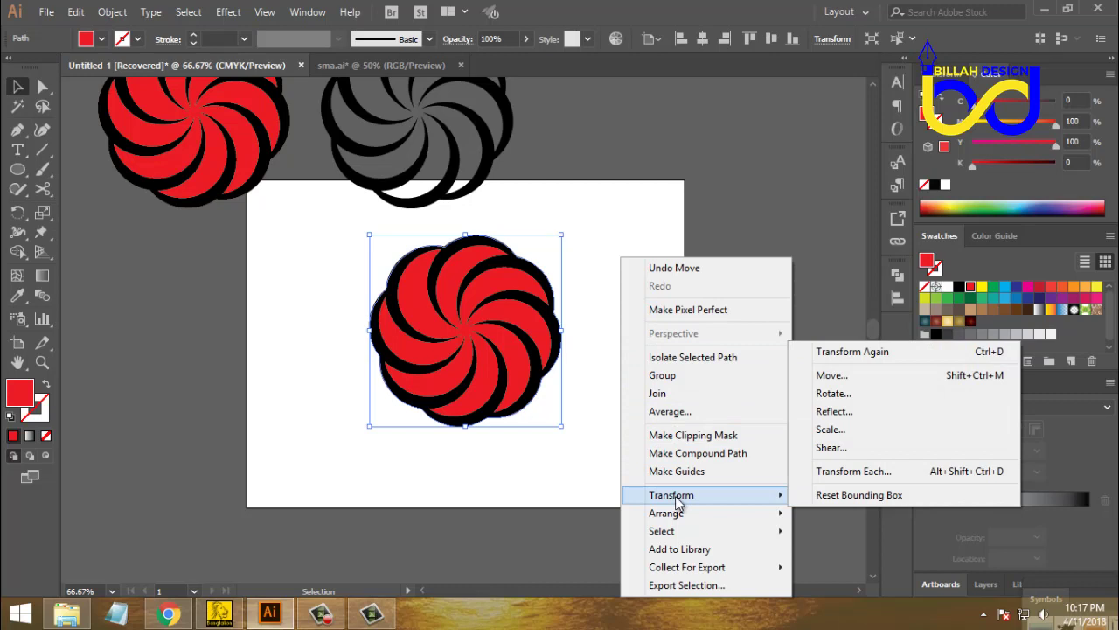
{"action": "left_click", "coordinate": [830, 430]}
{"action": "left_click_drag", "start_coordinate": [781, 129], "coordinate": [742, 128]}
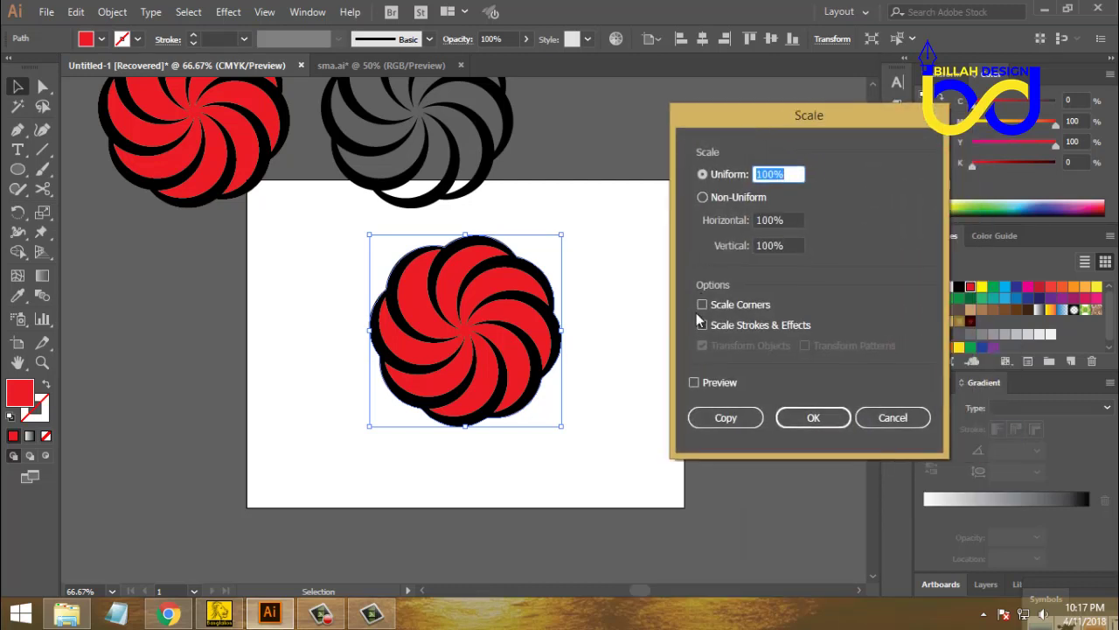
{"action": "left_click", "coordinate": [695, 383]}
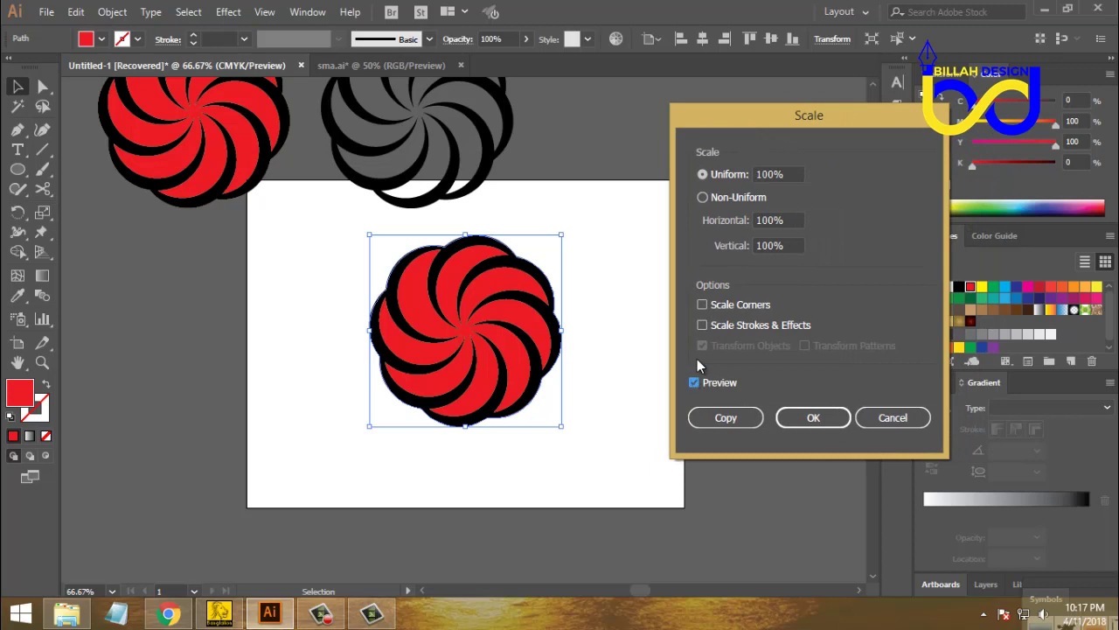
{"action": "double_click", "coordinate": [771, 174]}
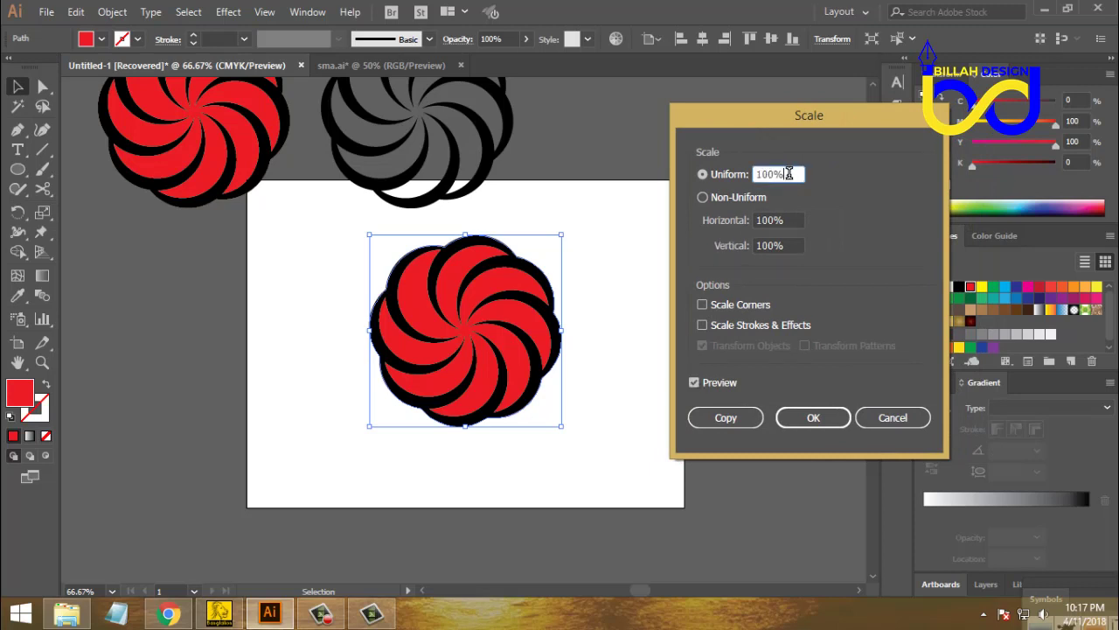
{"action": "key", "text": "Up"}
{"action": "key", "text": "Up"}
{"action": "key", "text": "Up"}
{"action": "key", "text": "Up"}
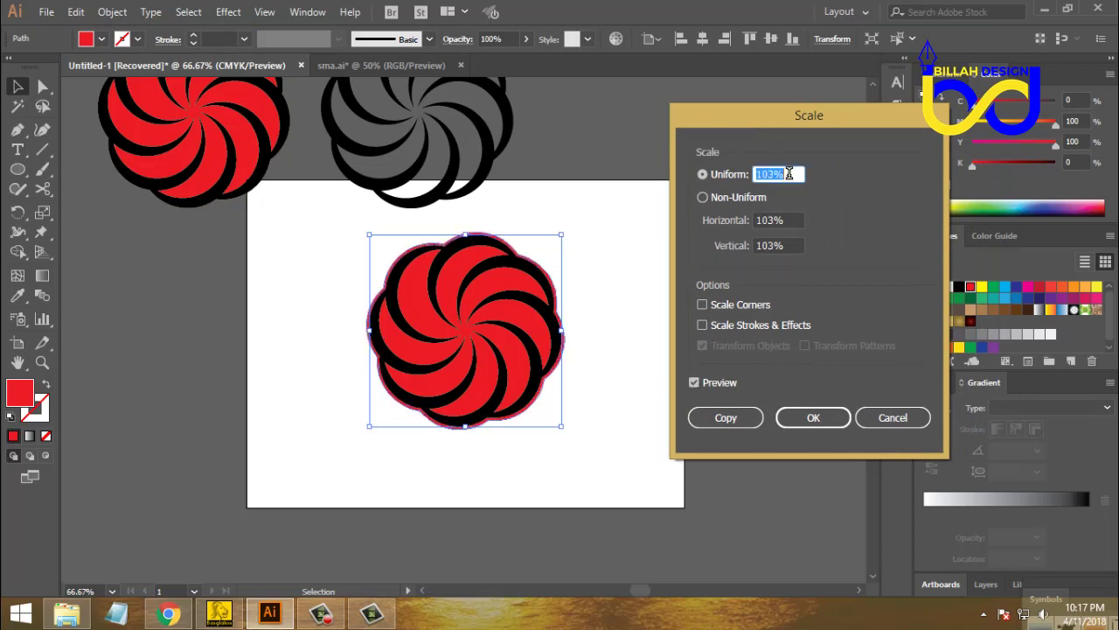
{"action": "key", "text": "Up"}
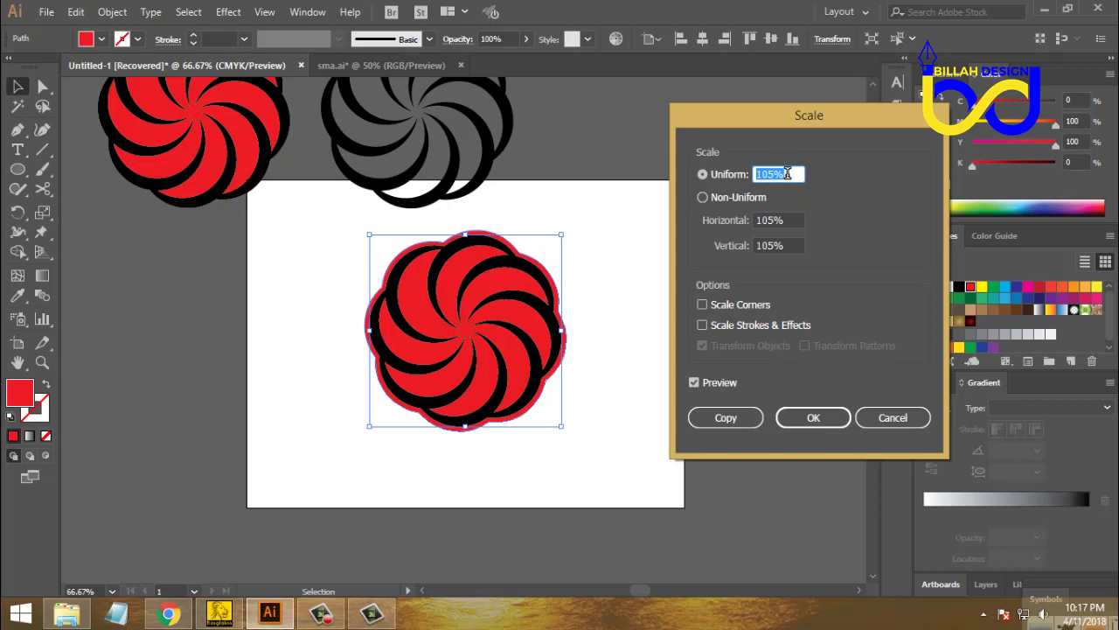
{"action": "key", "text": "Up"}
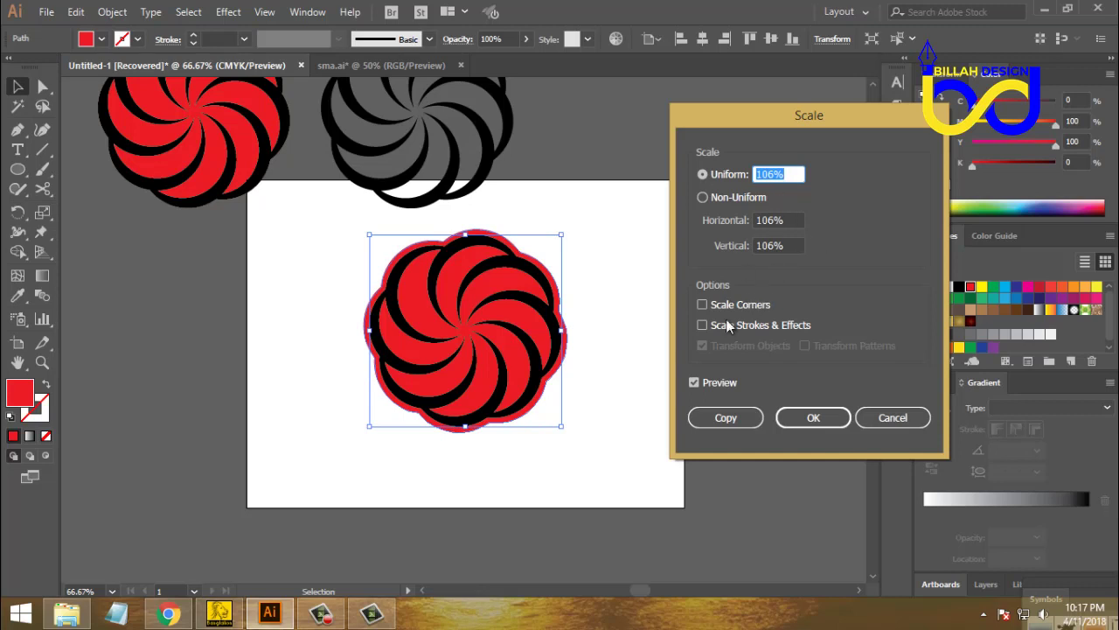
{"action": "left_click", "coordinate": [814, 418]}
{"action": "left_click", "coordinate": [662, 420]}
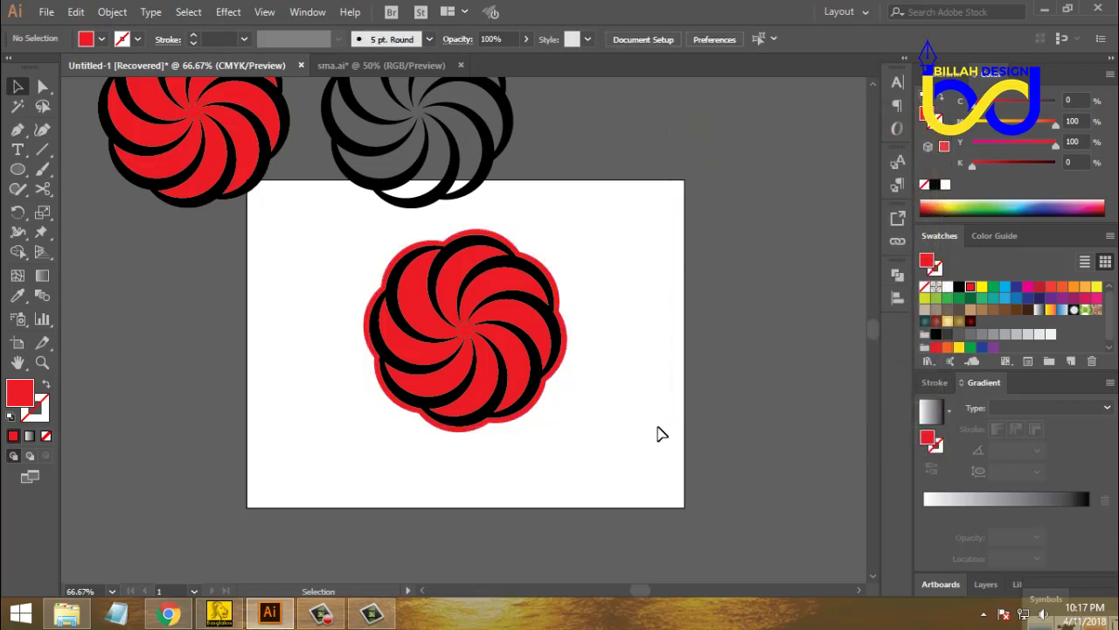
Move the black pinwheel and its red backing together slightly down and to the right on the artboard.
{"action": "scroll", "coordinate": [638, 433], "scroll_direction": "down", "scroll_amount": 1}
{"action": "left_click_drag", "start_coordinate": [613, 235], "coordinate": [537, 344]}
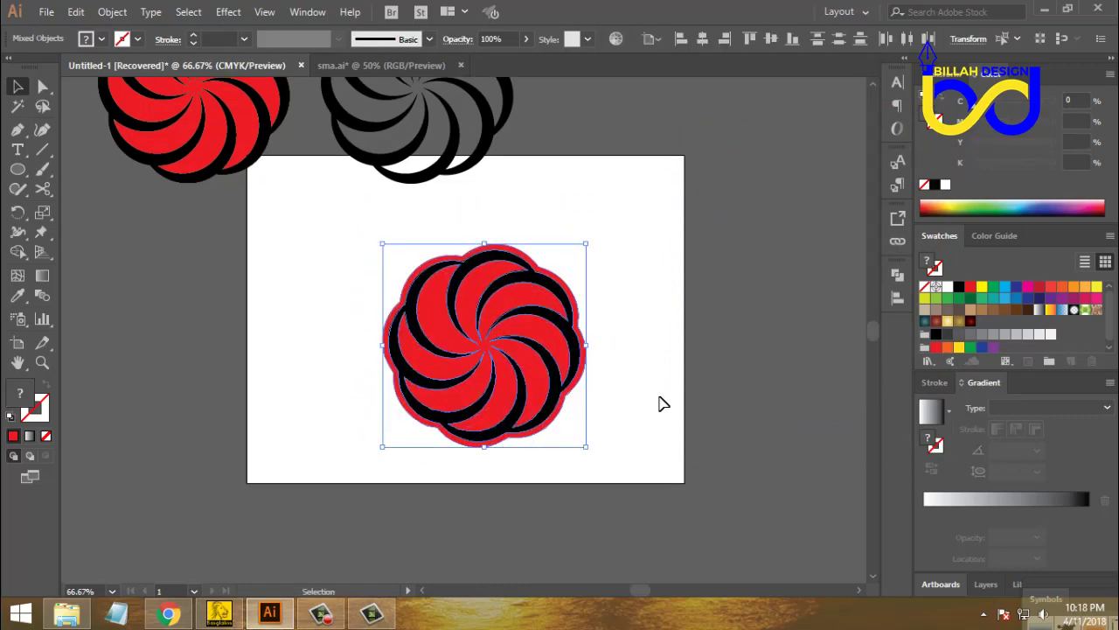
{"action": "left_click", "coordinate": [662, 402]}
{"action": "left_click_drag", "start_coordinate": [644, 404], "coordinate": [659, 341]}
{"action": "key", "text": "ctrl+1"}
Duplicate the black pinwheel in place on top of the artwork and fill the copy with cyan.
{"action": "left_click", "coordinate": [550, 250]}
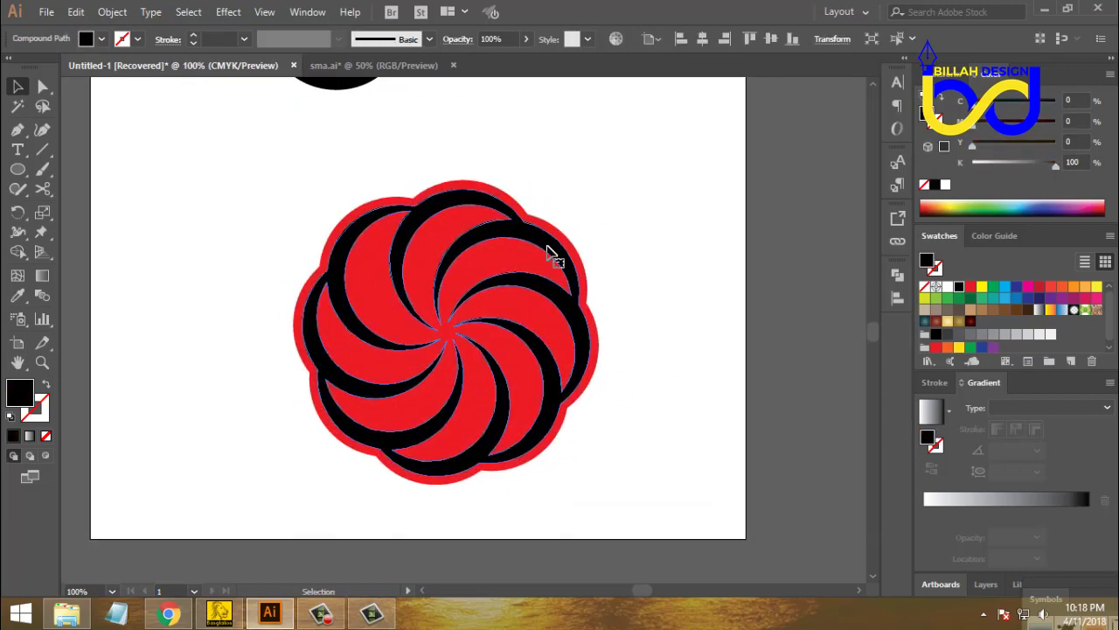
{"action": "left_click", "coordinate": [642, 292]}
{"action": "left_click", "coordinate": [550, 252]}
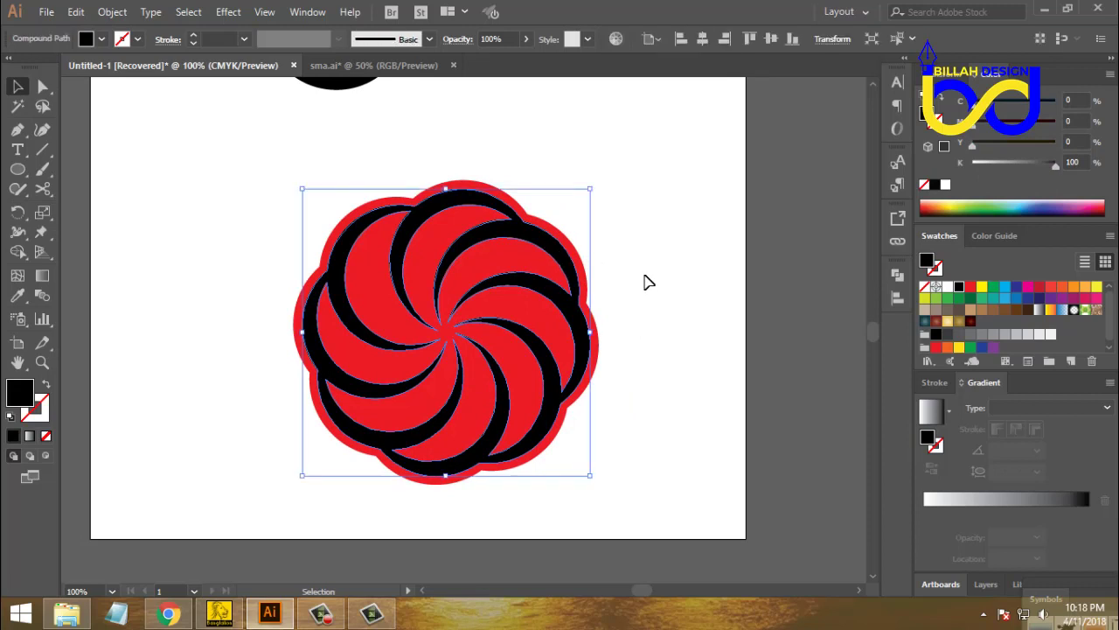
{"action": "left_click", "coordinate": [649, 282]}
{"action": "left_click", "coordinate": [556, 254]}
{"action": "key", "text": "a"}
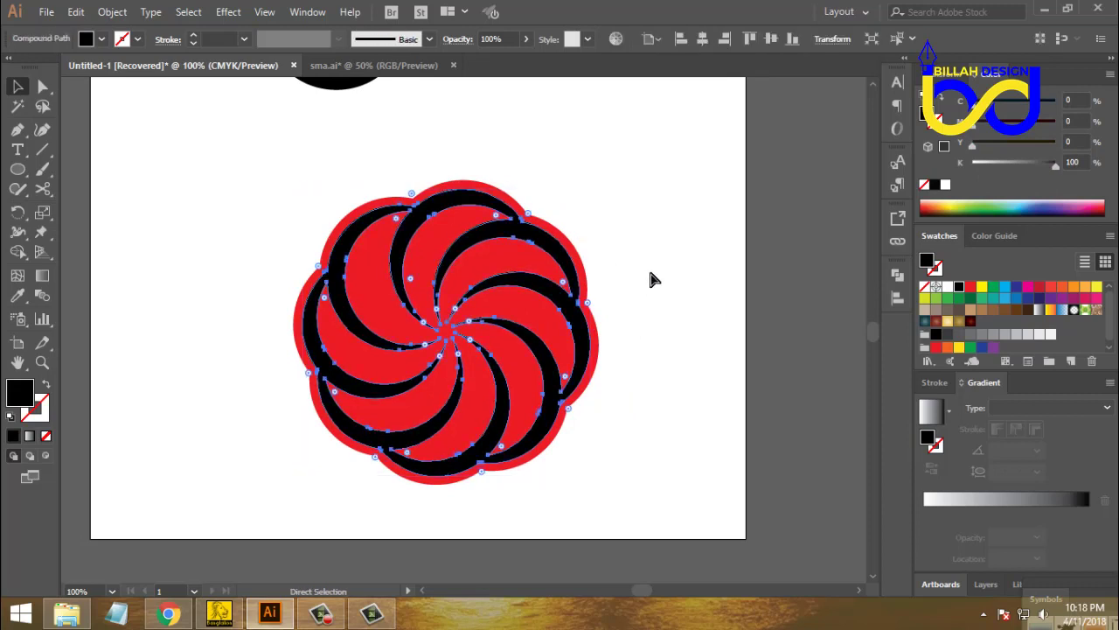
{"action": "key", "text": "v"}
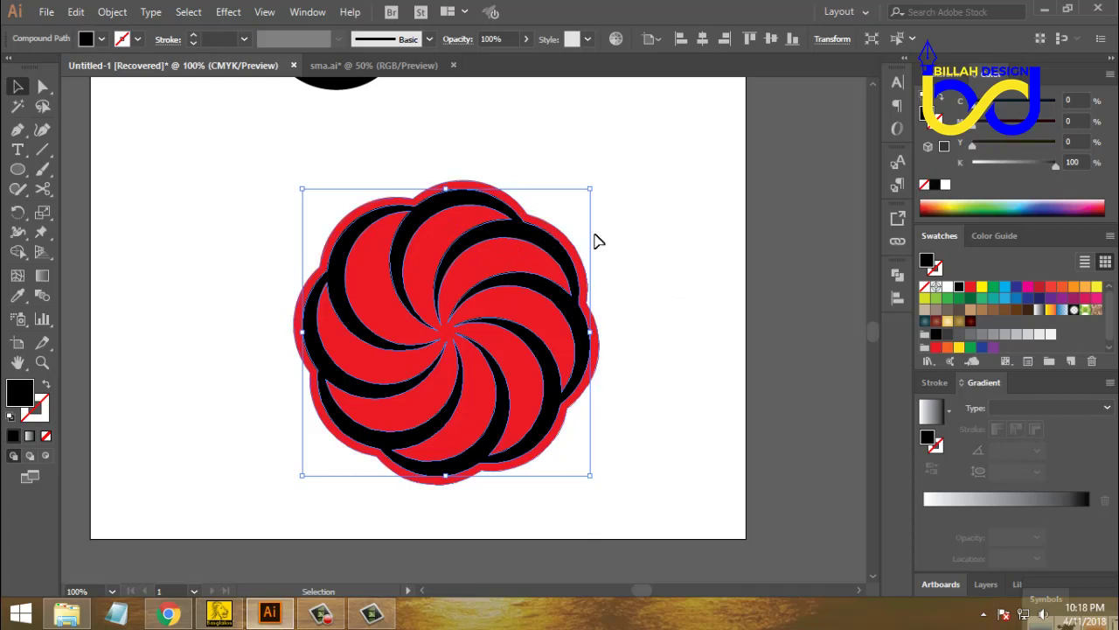
{"action": "left_click", "coordinate": [1005, 287]}
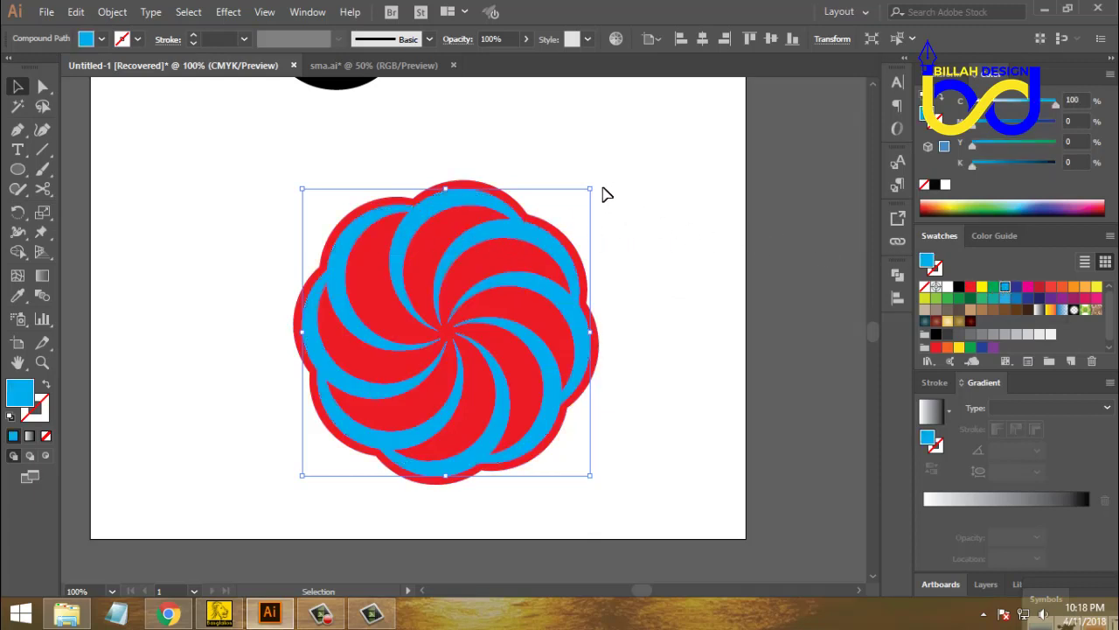
Rotate the cyan pinwheel copy by about 18.5° over the black pinwheel.
{"action": "left_click_drag", "start_coordinate": [596, 184], "coordinate": [549, 132]}
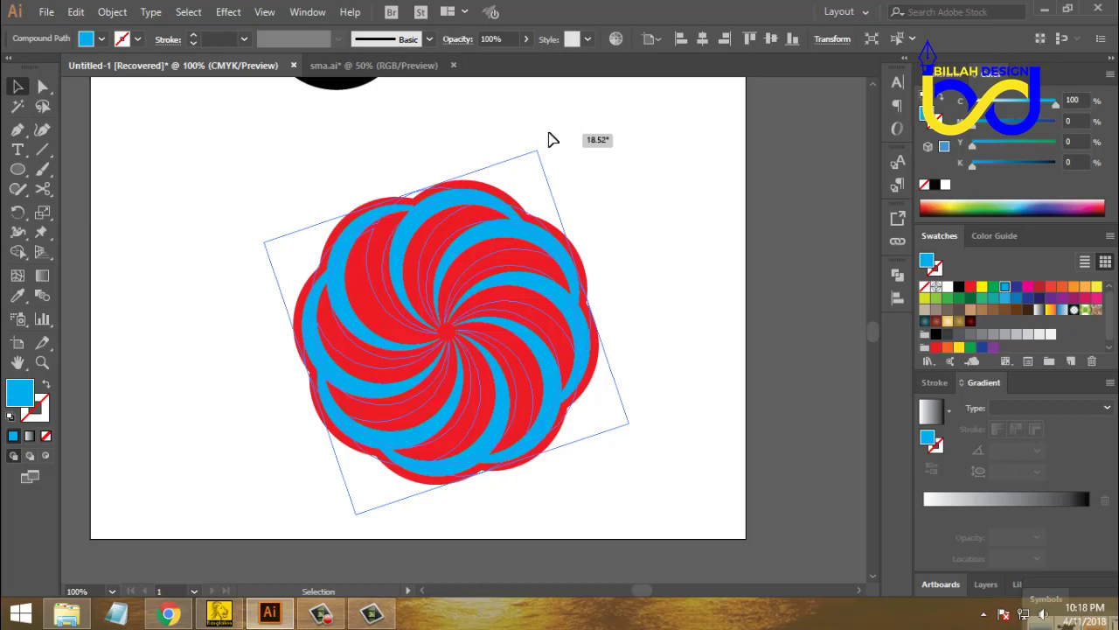
{"action": "left_click_drag", "start_coordinate": [551, 140], "coordinate": [551, 140]}
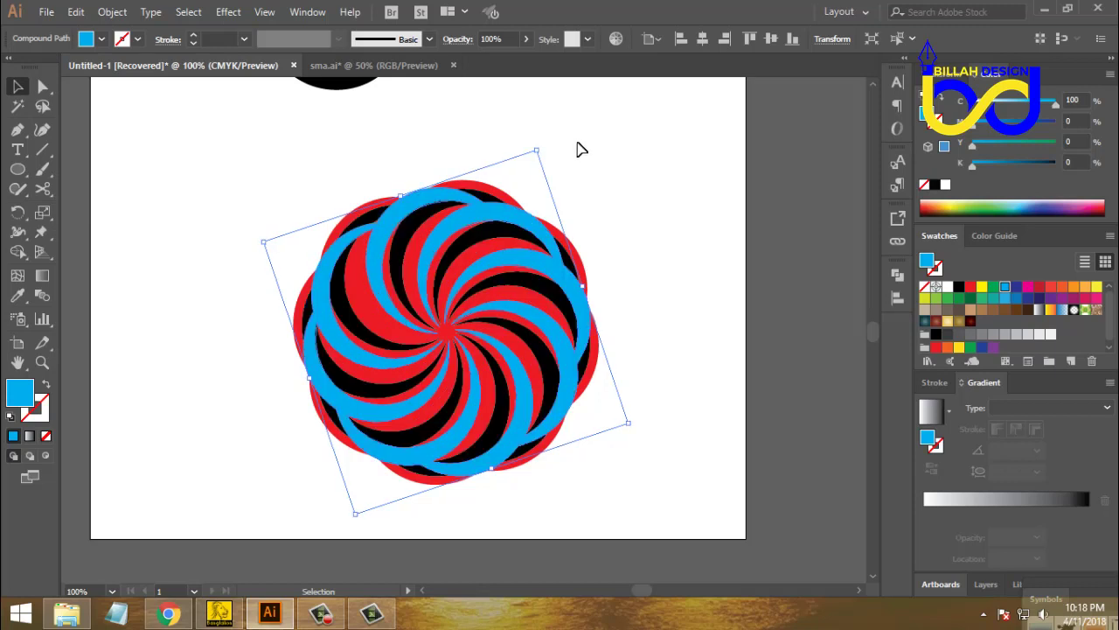
{"action": "left_click", "coordinate": [366, 313], "text": "shift"}
{"action": "left_click", "coordinate": [668, 334]}
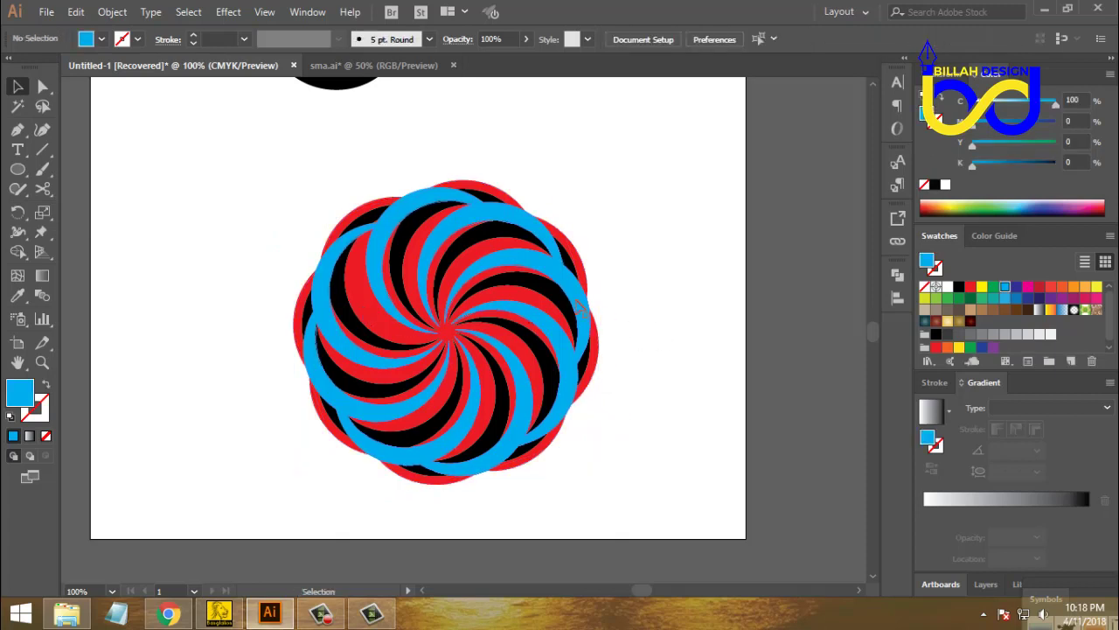
Select the cyan pinwheel and the red backing and subtract the cyan shape from the red with Minus Front.
{"action": "key", "text": "ctrl+equal"}
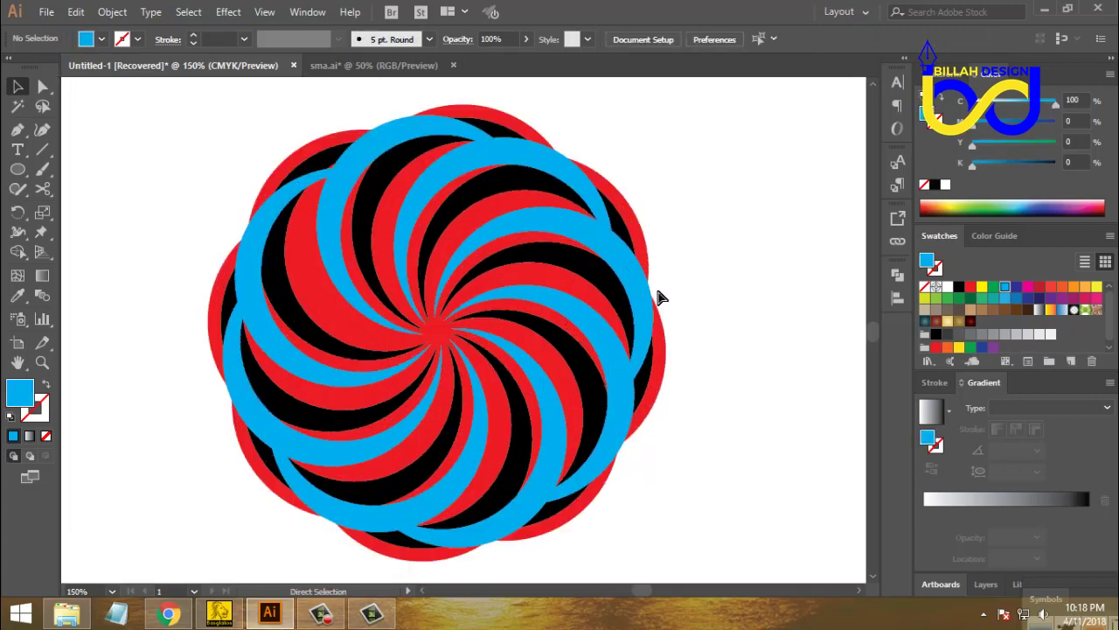
{"action": "left_click_drag", "start_coordinate": [703, 290], "coordinate": [699, 312]}
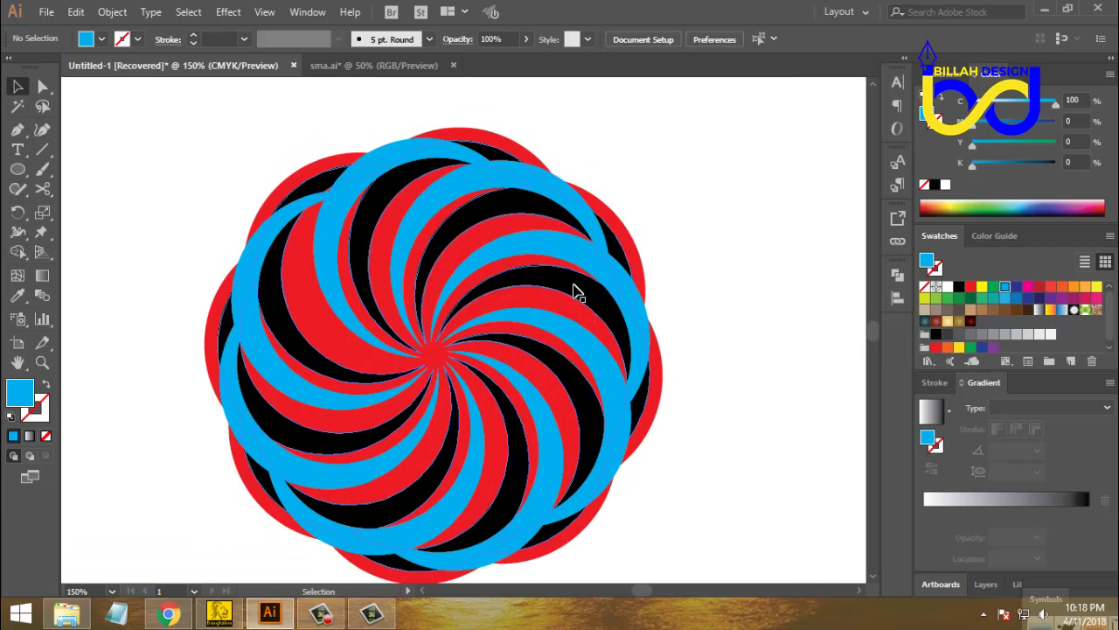
{"action": "left_click", "coordinate": [537, 262]}
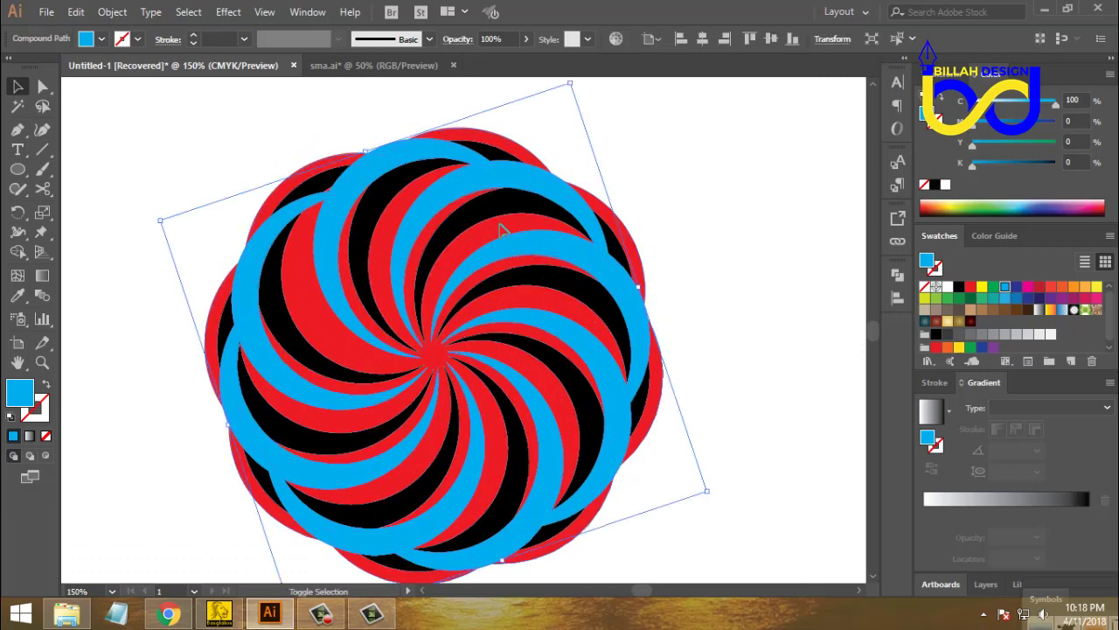
{"action": "left_click", "coordinate": [502, 229], "text": "shift"}
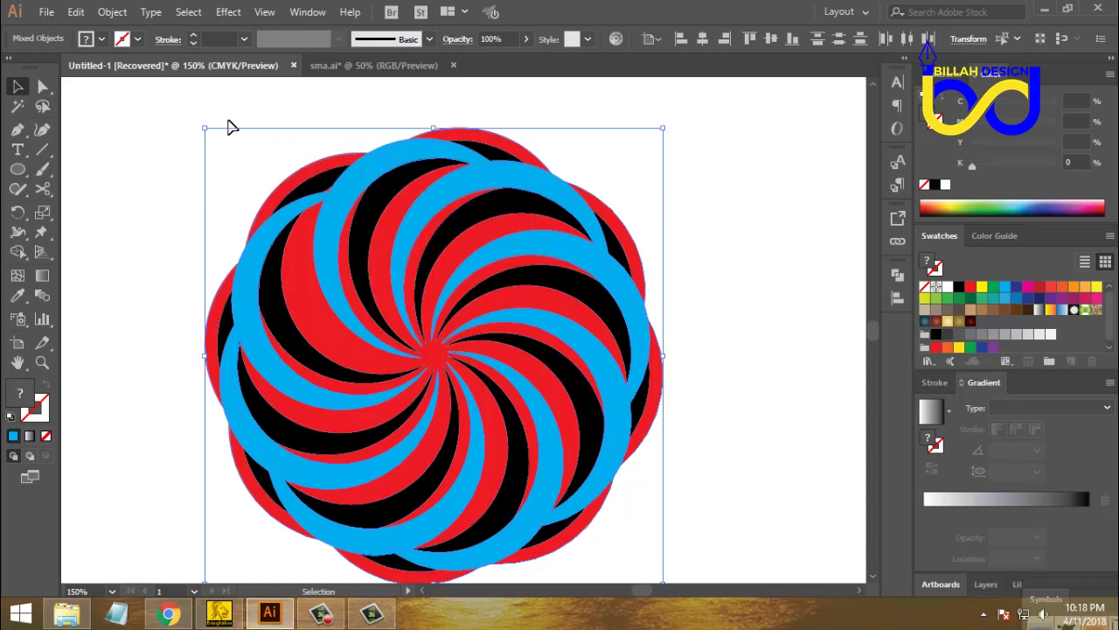
{"action": "left_click", "coordinate": [900, 273]}
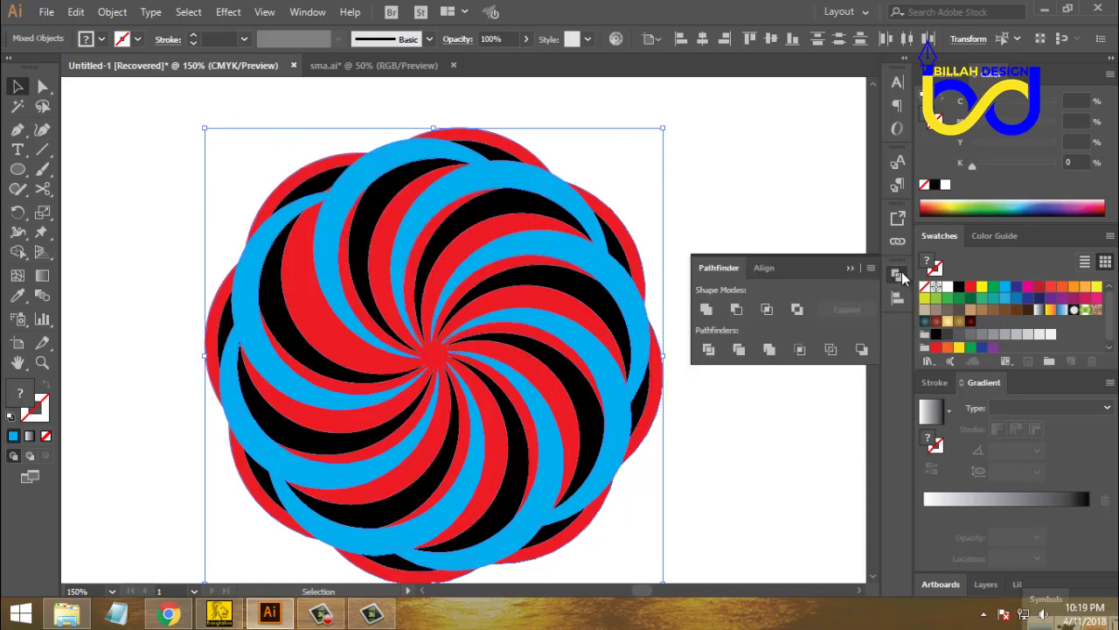
{"action": "left_click", "coordinate": [740, 307]}
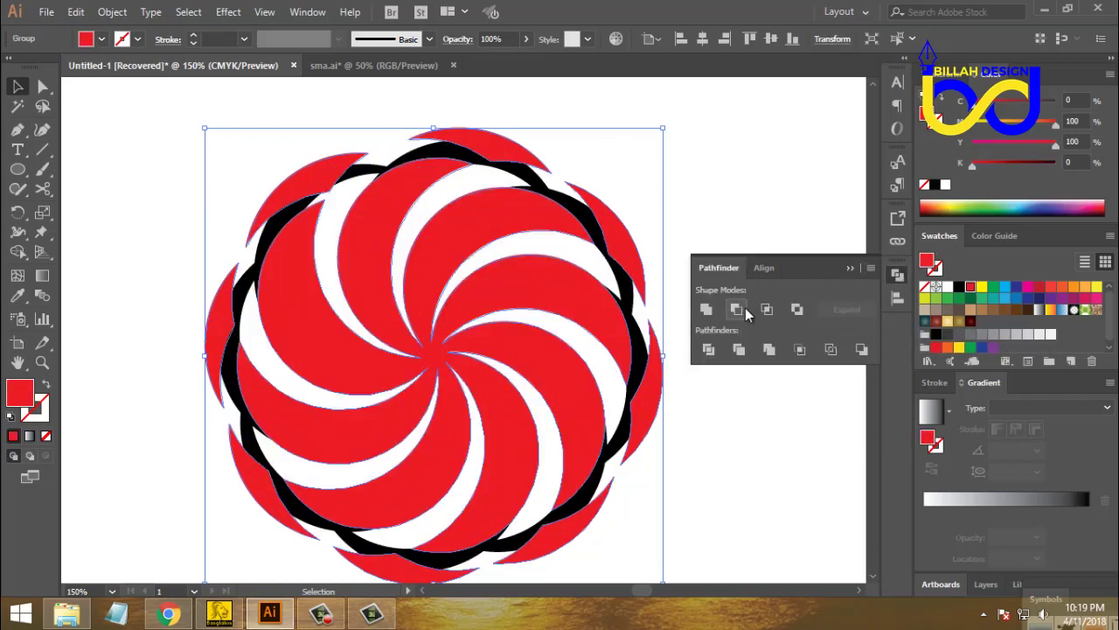
{"action": "left_click", "coordinate": [899, 274]}
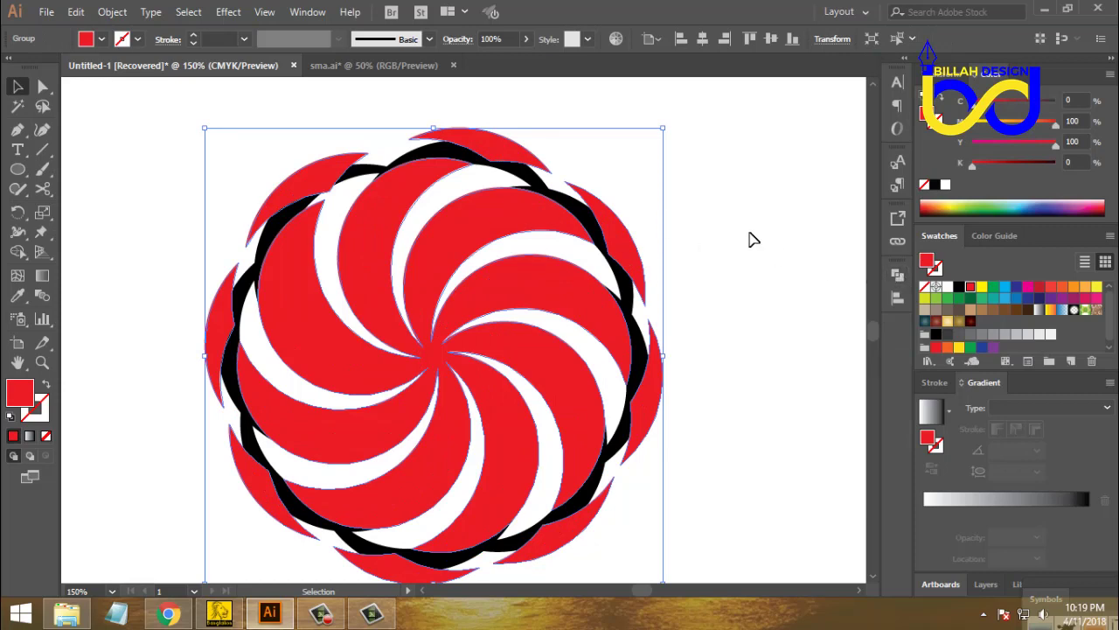
Move the cut red pinwheel off the black one, over the artboard's right edge.
{"action": "left_click", "coordinate": [735, 332]}
{"action": "key", "text": "ctrl+minus"}
{"action": "key", "text": "ctrl+minus"}
{"action": "key", "text": "ctrl+minus"}
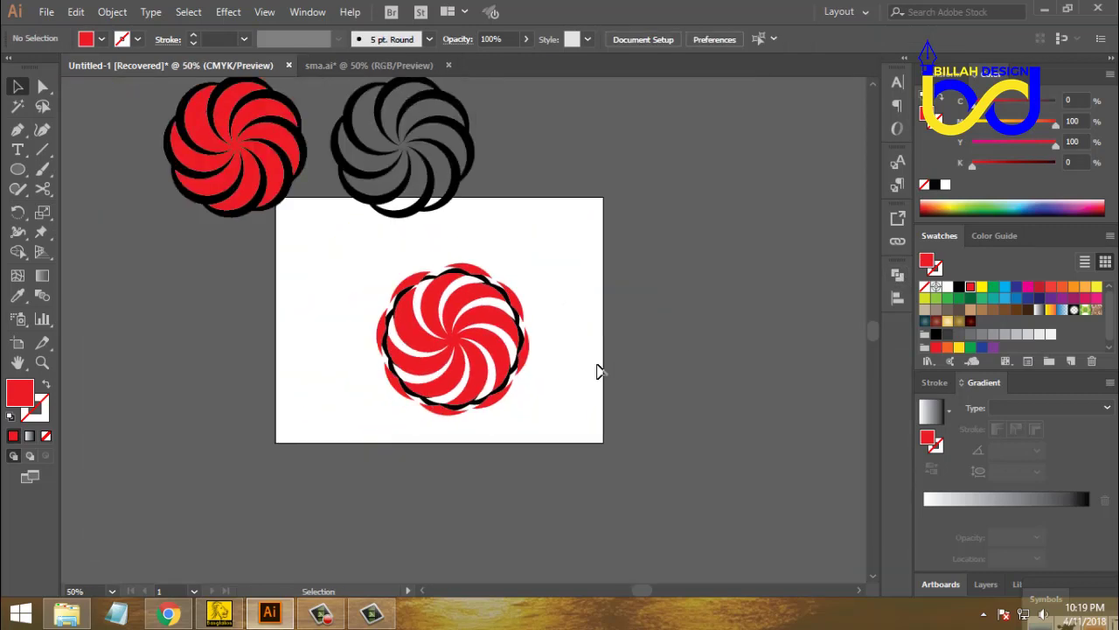
{"action": "left_click_drag", "start_coordinate": [495, 313], "coordinate": [665, 323]}
{"action": "left_click", "coordinate": [731, 452]}
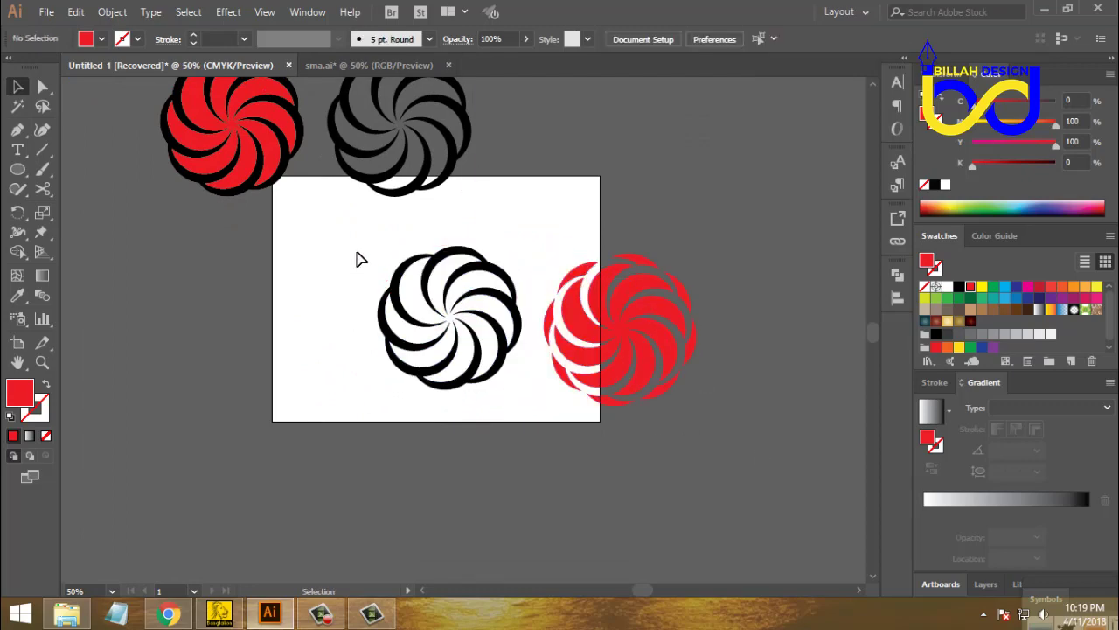
Move the black pinwheel off the artboard, beyond its left edge.
{"action": "left_click", "coordinate": [486, 354]}
{"action": "left_click_drag", "start_coordinate": [490, 354], "coordinate": [215, 311]}
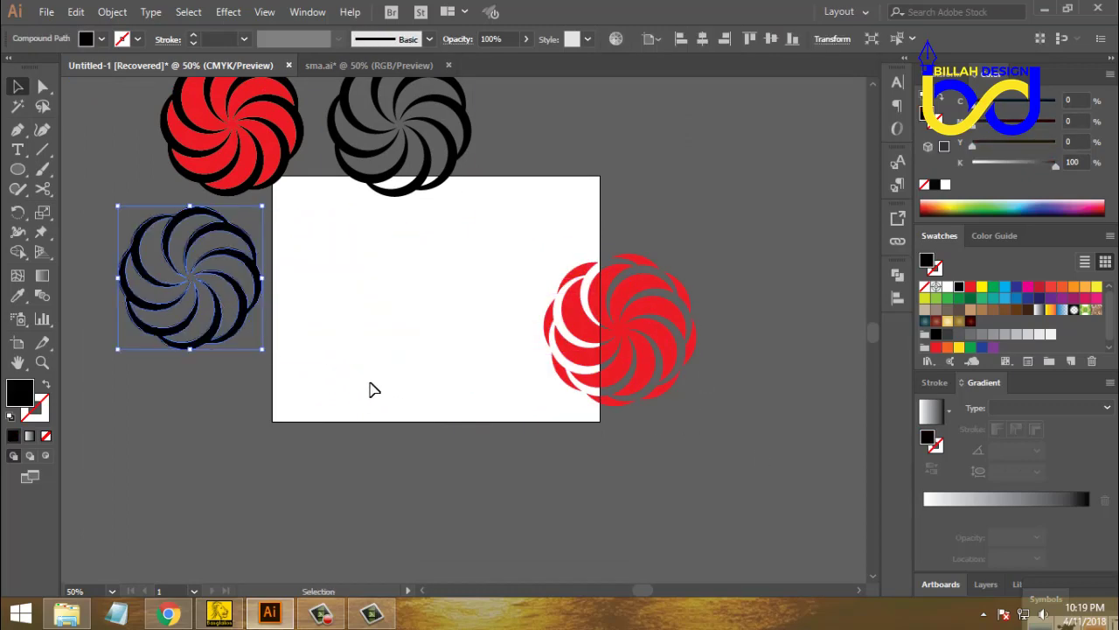
{"action": "left_click", "coordinate": [370, 388]}
Move the cut red pinwheel back to the middle of the artboard.
{"action": "left_click_drag", "start_coordinate": [513, 251], "coordinate": [473, 334]}
{"action": "left_click", "coordinate": [598, 374]}
{"action": "left_click_drag", "start_coordinate": [548, 320], "coordinate": [585, 348]}
{"action": "key", "text": "ctrl+equal"}
{"action": "left_click", "coordinate": [572, 366]}
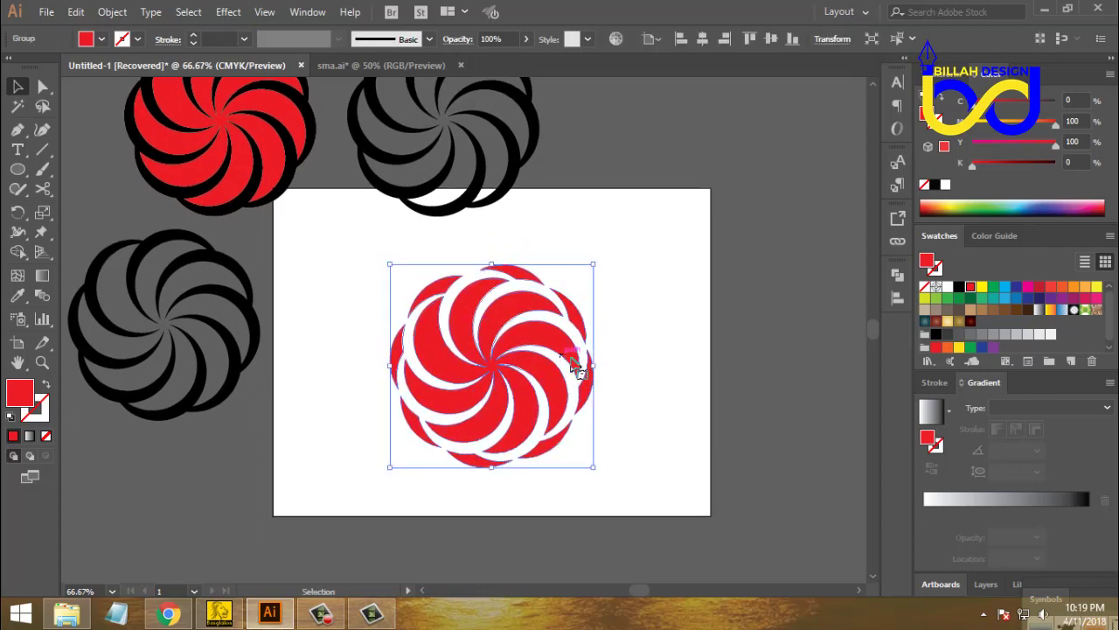
{"action": "left_click", "coordinate": [632, 360]}
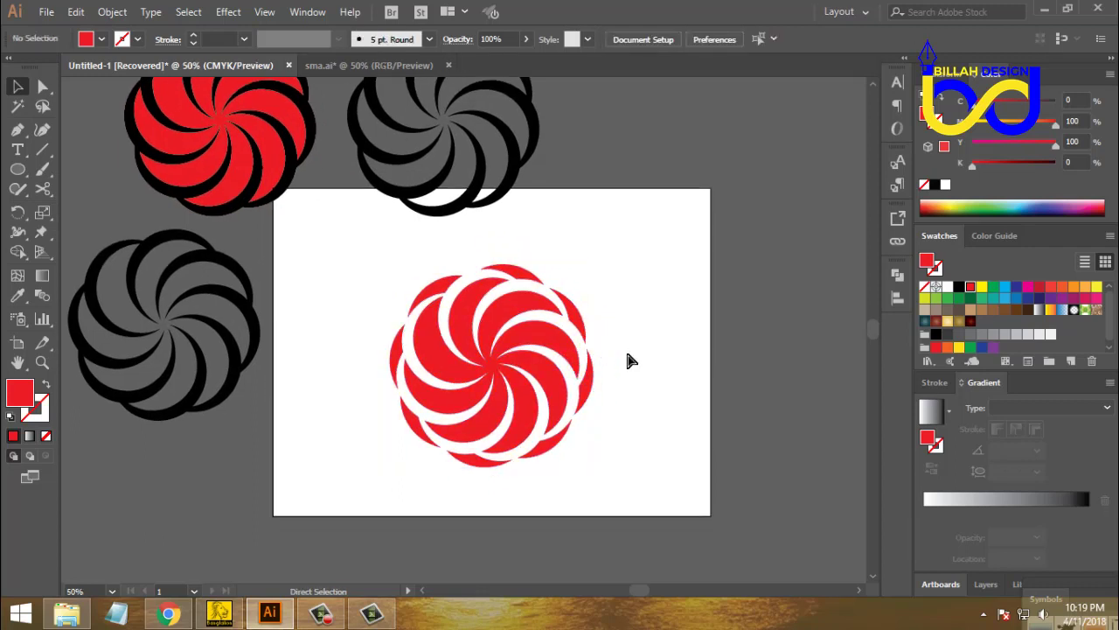
Move the black pinwheel from the artboard's left side to beyond its right edge.
{"action": "key", "text": "ctrl+minus"}
{"action": "left_click_drag", "start_coordinate": [296, 316], "coordinate": [788, 310]}
{"action": "left_click", "coordinate": [620, 394]}
{"action": "left_click_drag", "start_coordinate": [620, 394], "coordinate": [625, 388]}
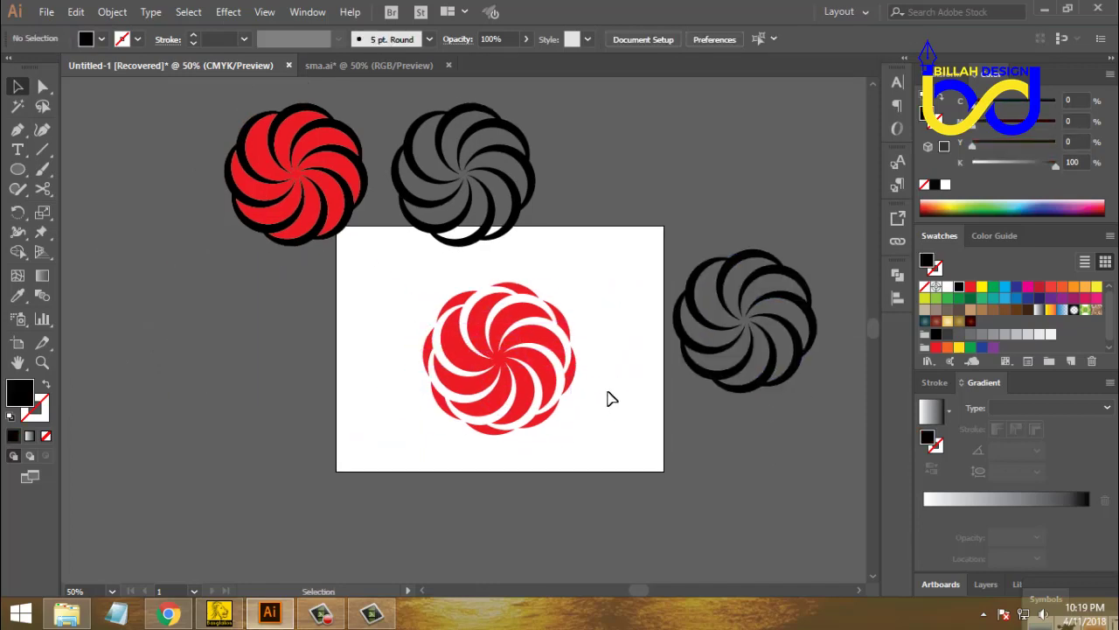
Shift the cut red pinwheel slightly to adjust its position near the artboard's centre.
{"action": "left_click_drag", "start_coordinate": [544, 345], "coordinate": [495, 346]}
{"action": "left_click", "coordinate": [637, 424]}
{"action": "key", "text": "ctrl+plus"}
{"action": "left_click", "coordinate": [627, 438]}
{"action": "left_click_drag", "start_coordinate": [621, 428], "coordinate": [600, 425]}
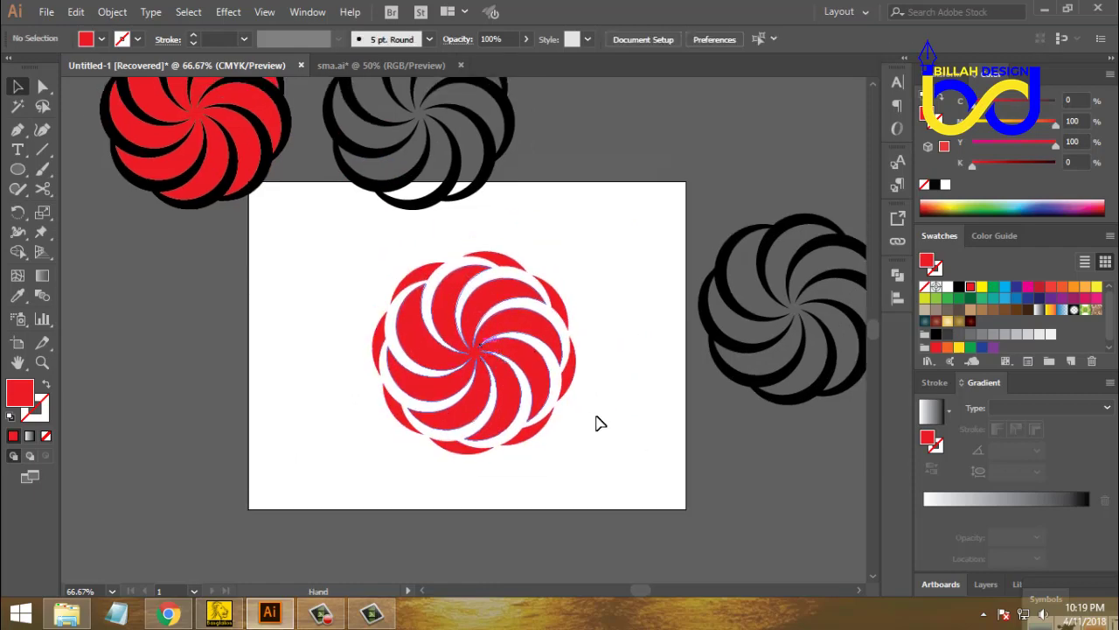
Duplicate the cut red pinwheel across the artboard's left edge.
{"action": "left_click_drag", "start_coordinate": [406, 354], "coordinate": [116, 354]}
{"action": "left_click", "coordinate": [382, 470]}
Ungroup the cut red pinwheel and move its inner swirl out of the outer ring to the artboard's lower-left corner.
{"action": "right_click", "coordinate": [470, 357]}
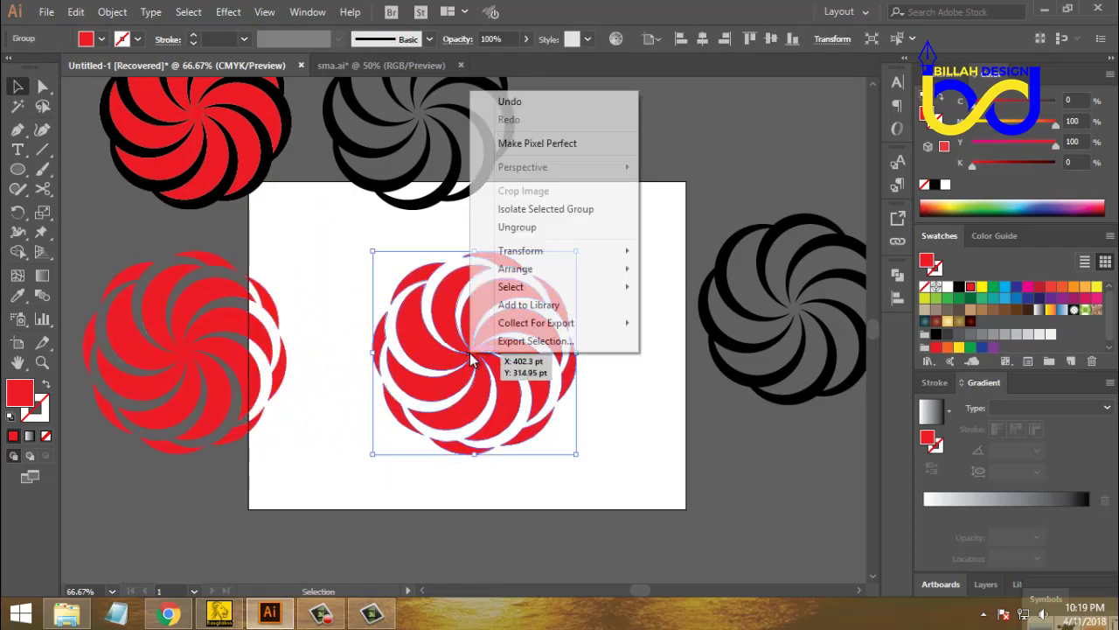
{"action": "left_click", "coordinate": [513, 225]}
{"action": "left_click", "coordinate": [544, 367]}
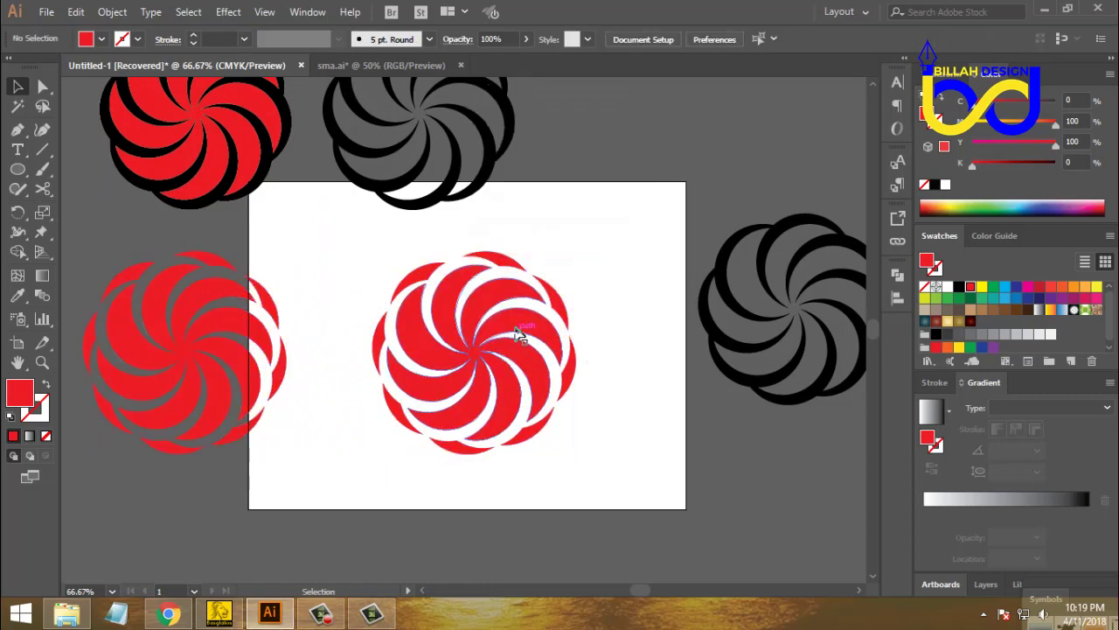
{"action": "left_click_drag", "start_coordinate": [544, 368], "coordinate": [394, 516]}
{"action": "left_click", "coordinate": [599, 527]}
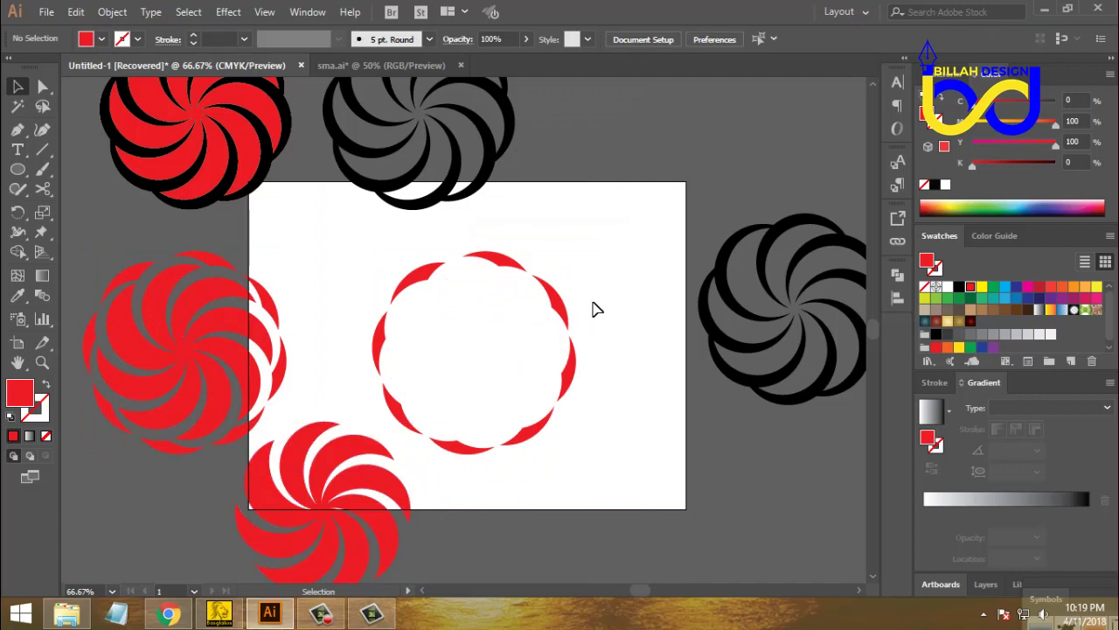
Delete all the leftover red slivers of the outer ring in the middle of the artboard.
{"action": "left_click_drag", "start_coordinate": [592, 307], "coordinate": [507, 473]}
{"action": "key", "text": "Delete"}
{"action": "left_click_drag", "start_coordinate": [507, 263], "coordinate": [401, 385]}
{"action": "left_click_drag", "start_coordinate": [447, 321], "coordinate": [387, 400]}
{"action": "key", "text": "Delete"}
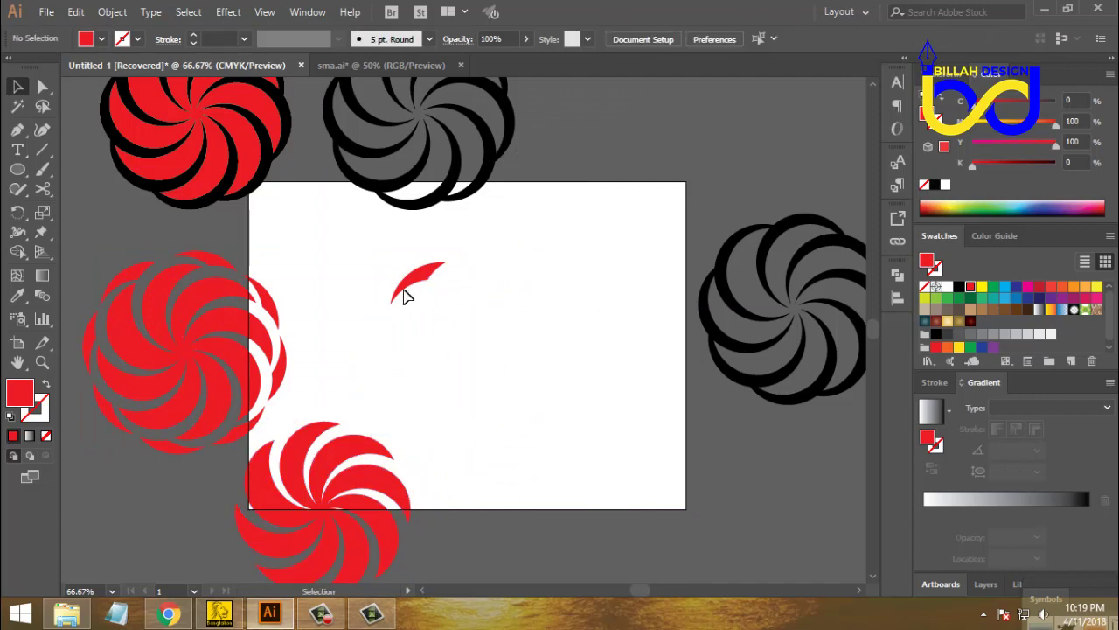
{"action": "left_click", "coordinate": [401, 293]}
{"action": "key", "text": "Delete"}
Move the detached red swirl from the lower-left corner back to the middle of the artboard.
{"action": "left_click_drag", "start_coordinate": [358, 479], "coordinate": [542, 314]}
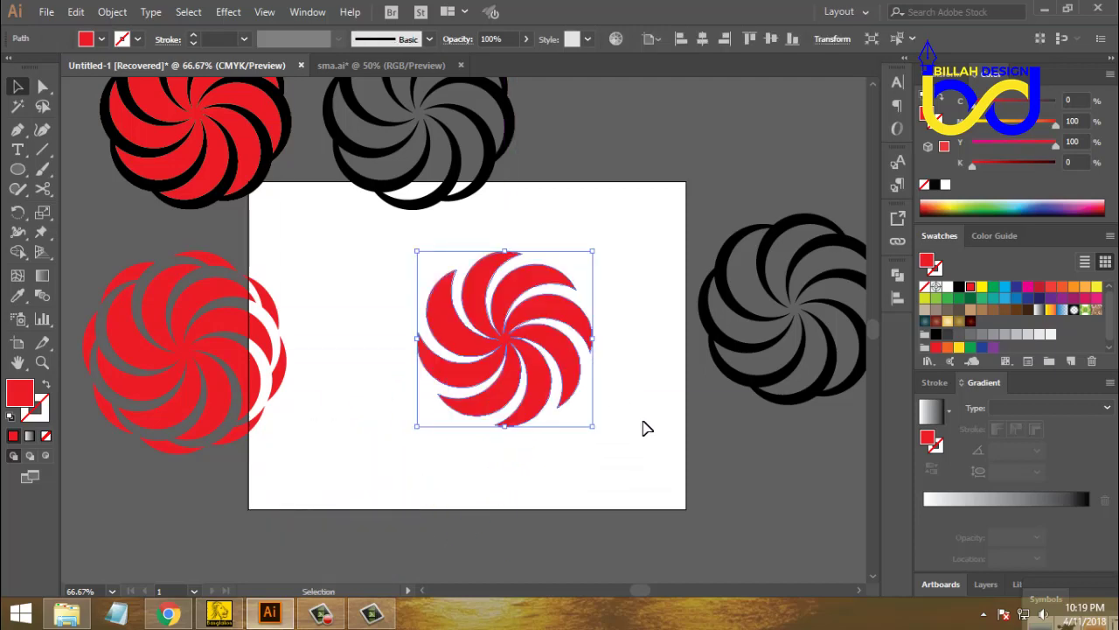
{"action": "left_click", "coordinate": [645, 430]}
{"action": "mouse_move", "coordinate": [644, 430]}
{"action": "left_mouse_down"}
{"action": "mouse_move", "coordinate": [600, 405]}
{"action": "mouse_move", "coordinate": [665, 423]}
{"action": "left_mouse_up"}
{"action": "key", "text": "ctrl+minus"}
{"action": "key", "text": "ctrl+minus"}
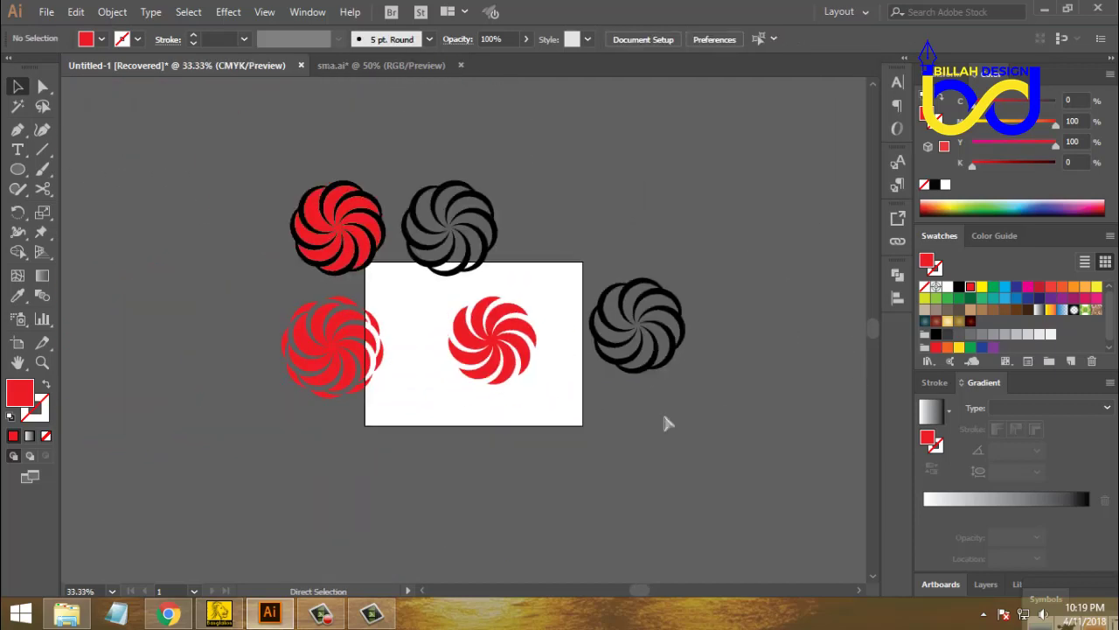
{"action": "key", "text": "ctrl+plus"}
Shift the red swirl into the artboard's left half and move the upper black pinwheel towards the artboard's top-right corner.
{"action": "mouse_move", "coordinate": [485, 280]}
{"action": "left_mouse_down"}
{"action": "mouse_move", "coordinate": [538, 297]}
{"action": "mouse_move", "coordinate": [489, 284]}
{"action": "left_mouse_up"}
{"action": "left_click_drag", "start_coordinate": [461, 213], "coordinate": [588, 242]}
{"action": "left_click", "coordinate": [613, 374]}
{"action": "left_click_drag", "start_coordinate": [606, 379], "coordinate": [613, 379]}
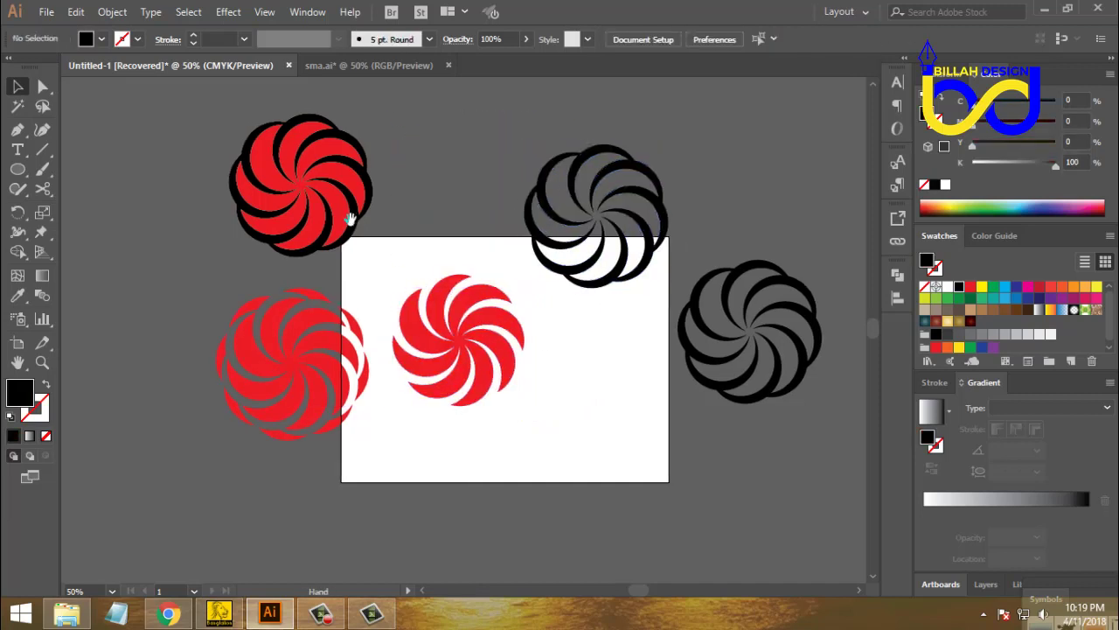
Nudge the red swirl up towards the artboard's upper-left corner and move the overlapping black pinwheel completely above the artboard.
{"action": "left_click", "coordinate": [462, 294]}
{"action": "left_click", "coordinate": [464, 301]}
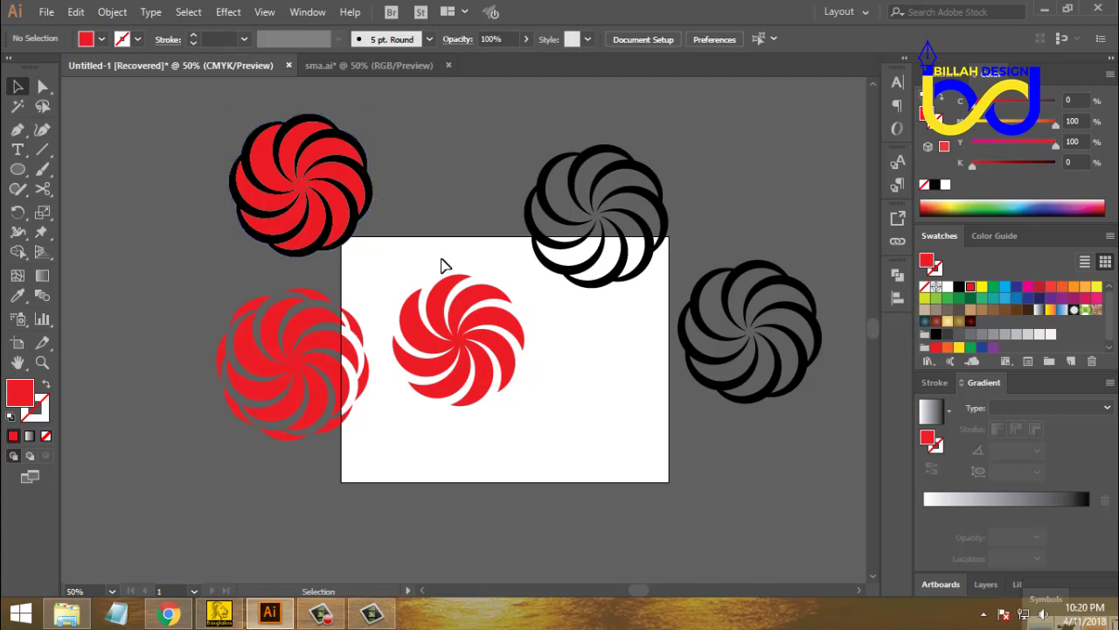
{"action": "left_click_drag", "start_coordinate": [477, 328], "coordinate": [466, 300]}
{"action": "left_click", "coordinate": [607, 410]}
{"action": "left_click_drag", "start_coordinate": [607, 410], "coordinate": [567, 373]}
{"action": "left_click_drag", "start_coordinate": [577, 249], "coordinate": [579, 199]}
{"action": "left_click_drag", "start_coordinate": [598, 360], "coordinate": [617, 388]}
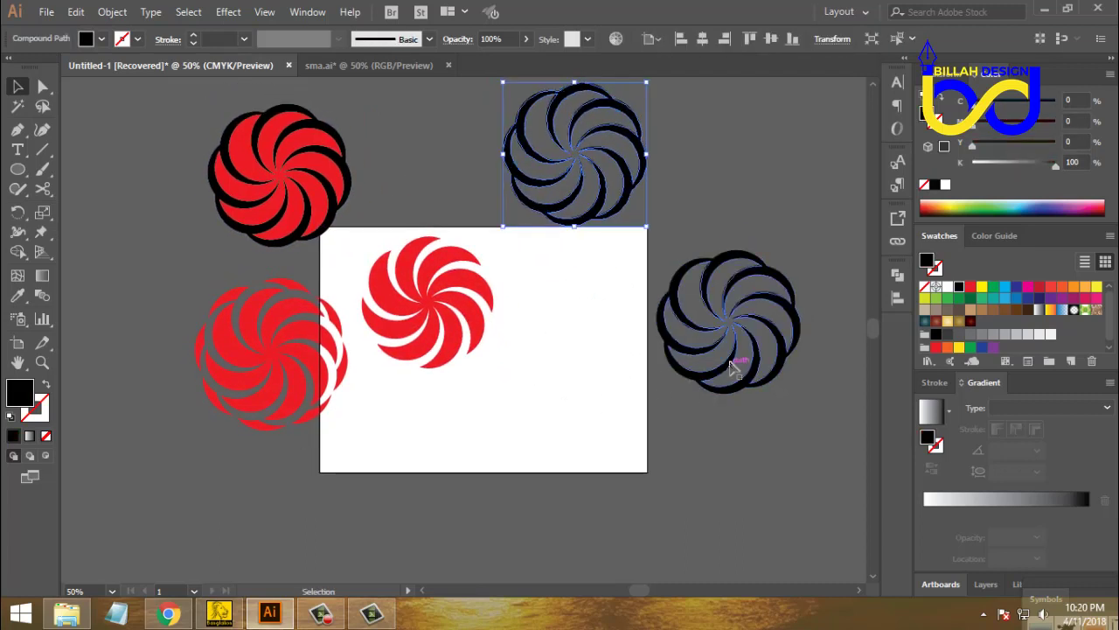
Move the second black pinwheel beyond the artboard's upper-right corner and the cut red pinwheel clear of the artboard's left edge.
{"action": "left_click_drag", "start_coordinate": [714, 370], "coordinate": [605, 323]}
{"action": "left_click", "coordinate": [604, 446]}
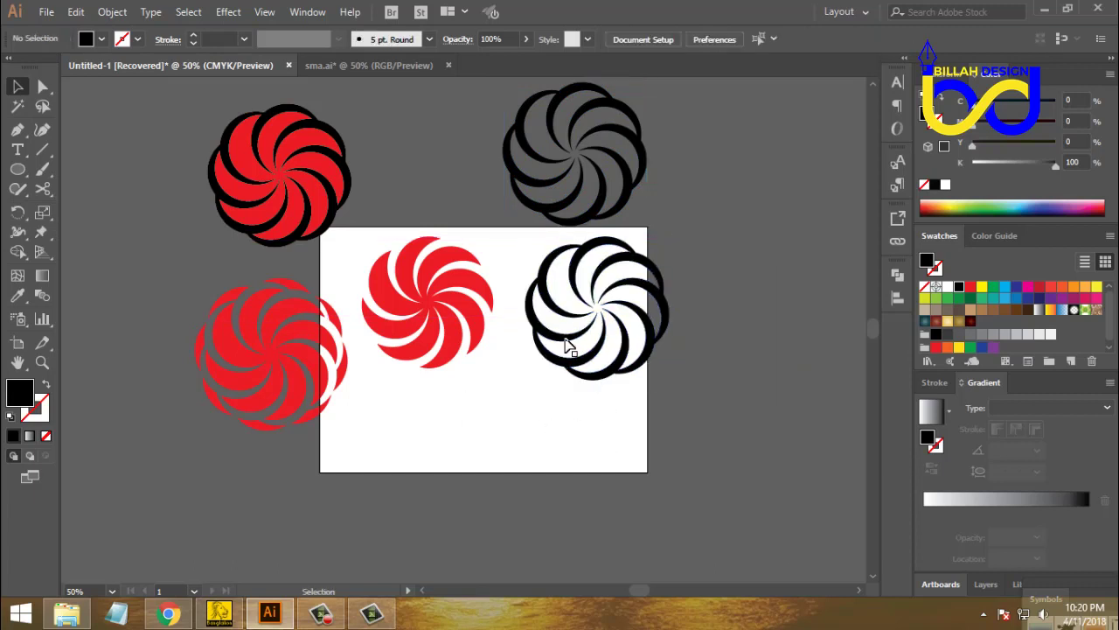
{"action": "left_click_drag", "start_coordinate": [567, 343], "coordinate": [710, 197]}
{"action": "left_click", "coordinate": [344, 384]}
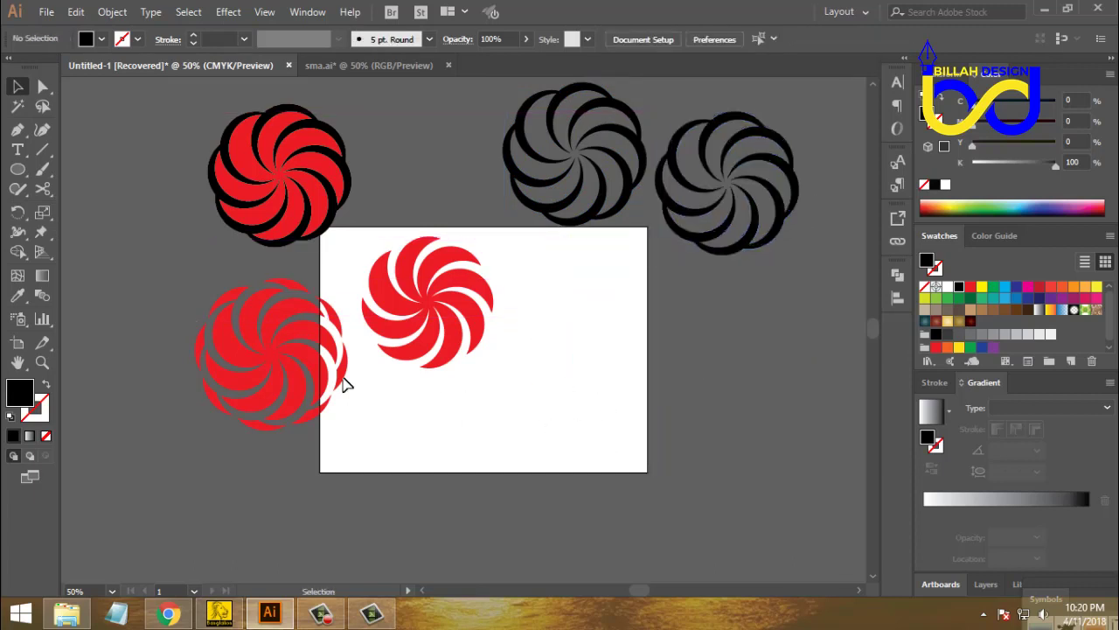
{"action": "left_click_drag", "start_coordinate": [212, 274], "coordinate": [173, 284]}
{"action": "left_click", "coordinate": [423, 444]}
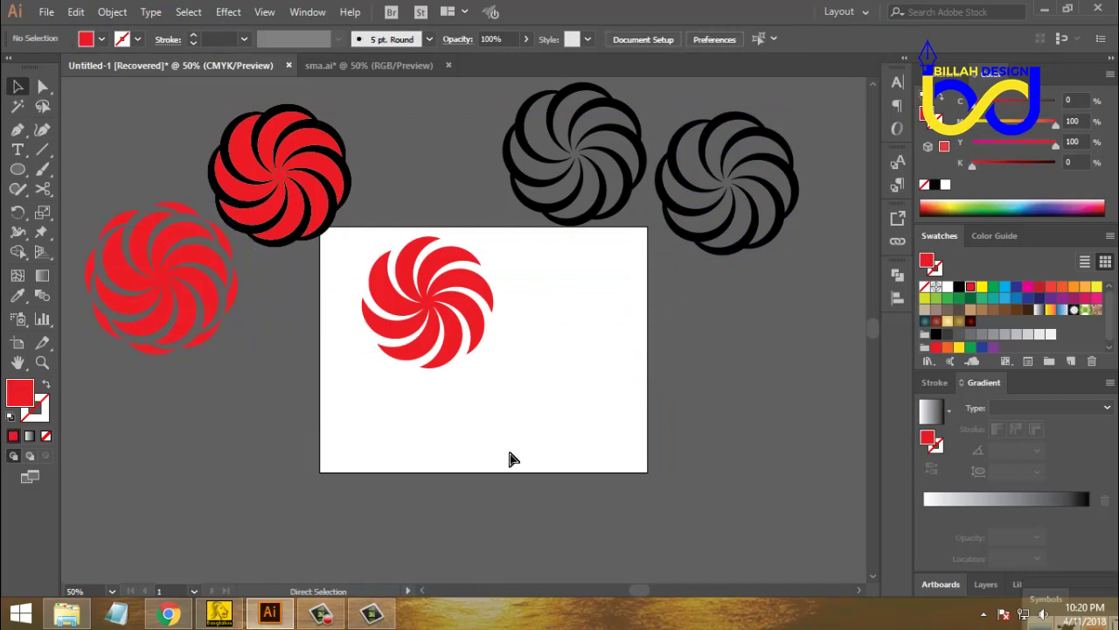
Move the red swirl from the upper-left area closer to the centre of the artboard.
{"action": "key", "text": "ctrl+plus"}
{"action": "scroll", "coordinate": [552, 405], "scroll_direction": "down", "scroll_amount": 2}
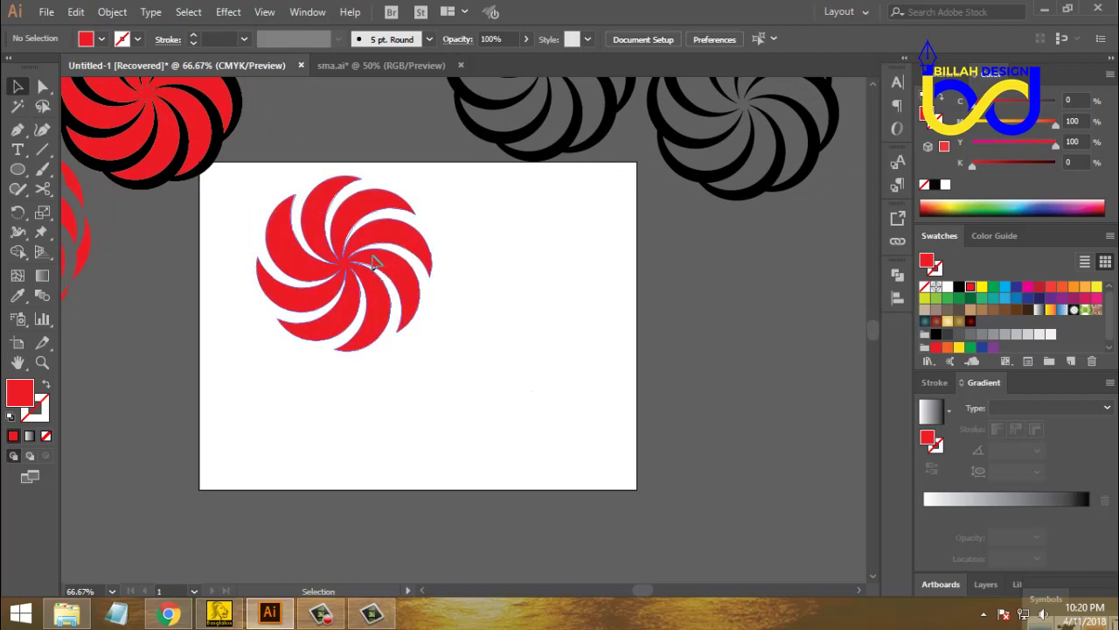
{"action": "left_click_drag", "start_coordinate": [374, 262], "coordinate": [460, 300]}
{"action": "left_click", "coordinate": [624, 323]}
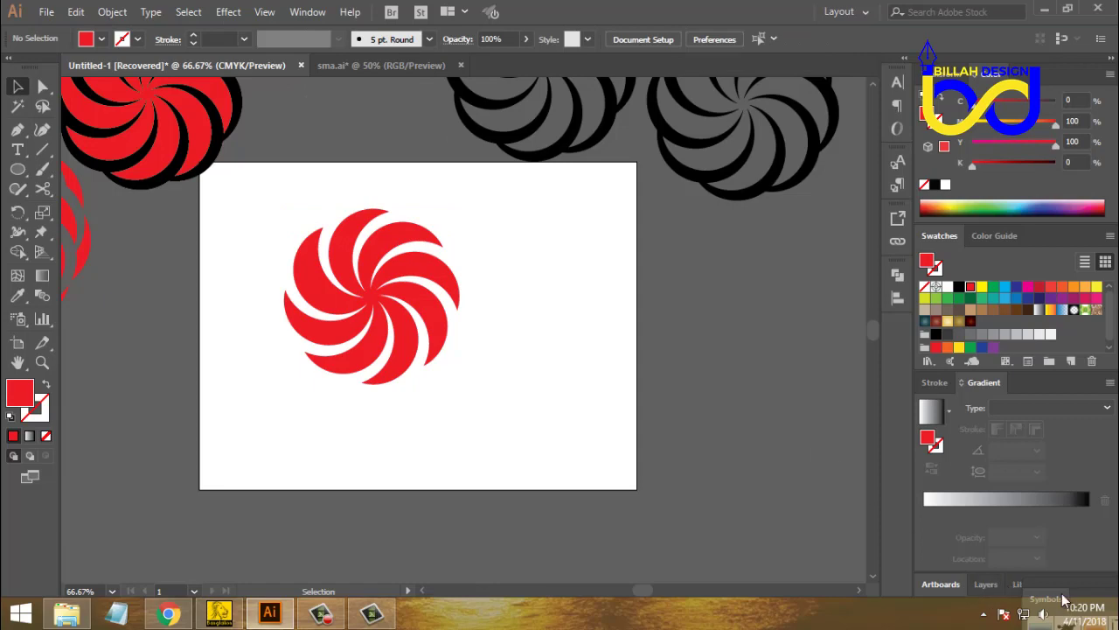
Show the Brushes panel, place it beside the artboard and make it taller.
{"action": "left_click", "coordinate": [308, 13]}
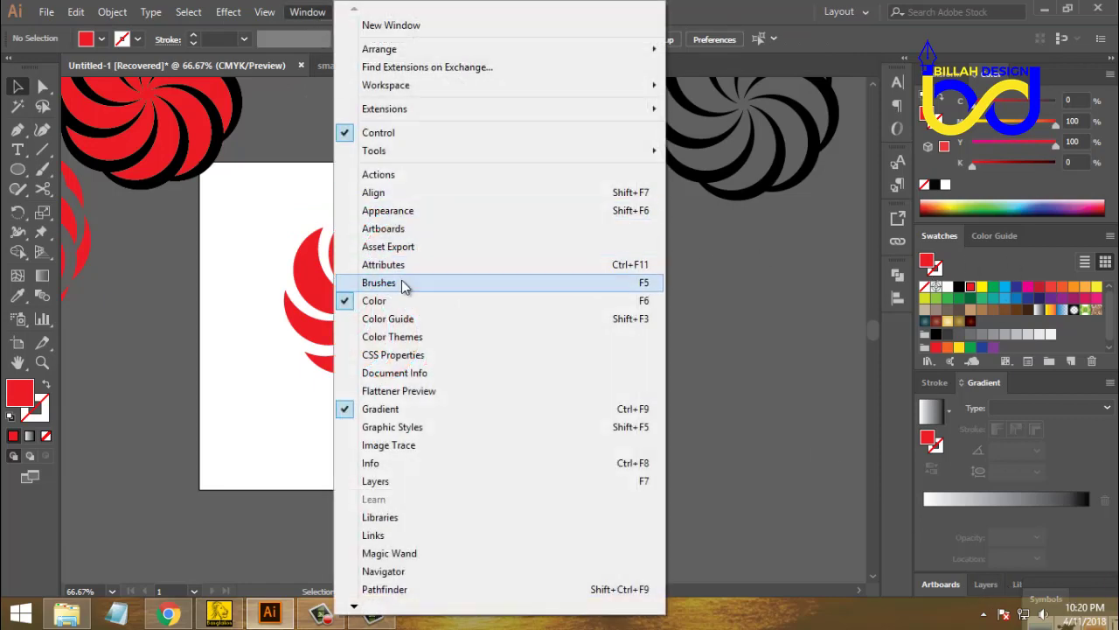
{"action": "left_click", "coordinate": [429, 283]}
{"action": "left_click_drag", "start_coordinate": [788, 185], "coordinate": [797, 216]}
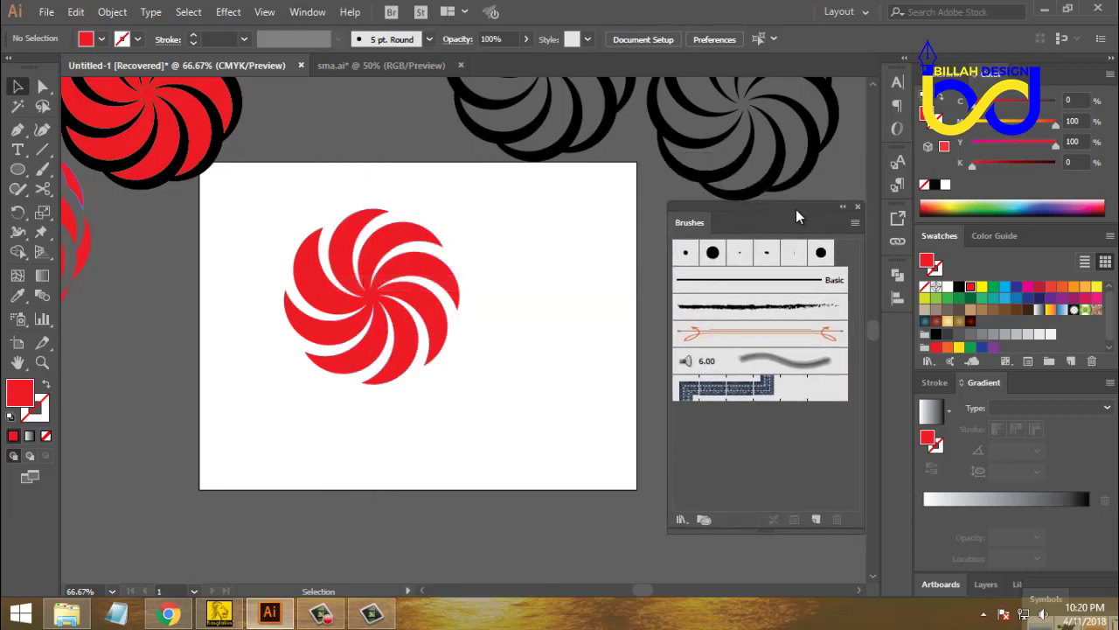
{"action": "left_click_drag", "start_coordinate": [787, 532], "coordinate": [784, 560]}
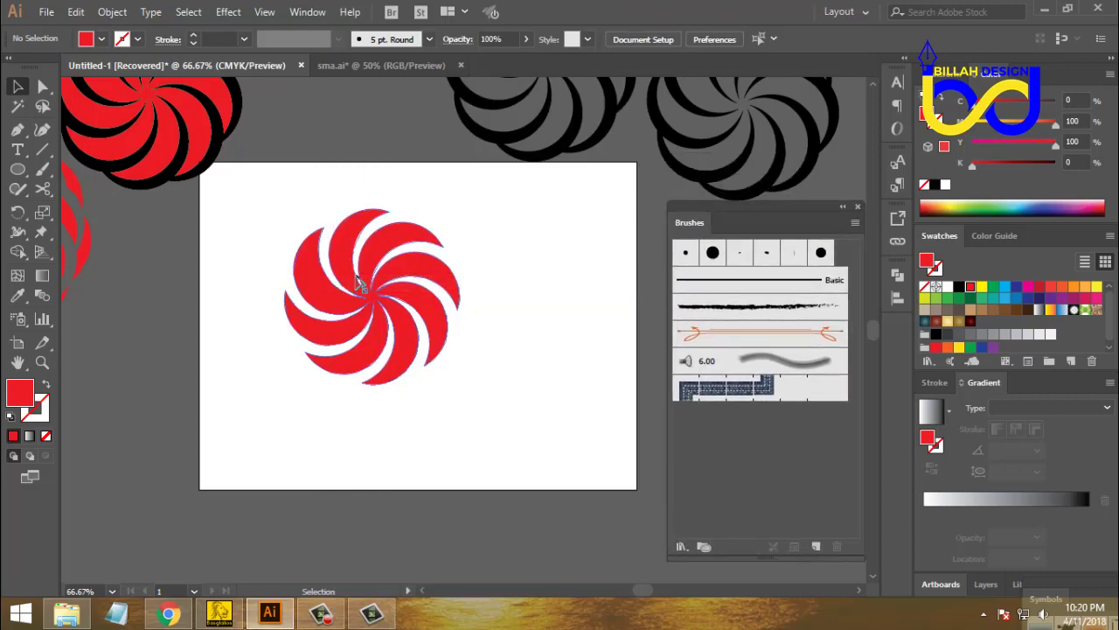
Create an art brush from the red swirl with Scale Proportionately and the Tints colorization method.
{"action": "mouse_move", "coordinate": [366, 267]}
{"action": "left_mouse_down"}
{"action": "mouse_move", "coordinate": [441, 301]}
{"action": "mouse_move", "coordinate": [428, 372]}
{"action": "mouse_move", "coordinate": [767, 451]}
{"action": "mouse_move", "coordinate": [775, 443]}
{"action": "left_mouse_up"}
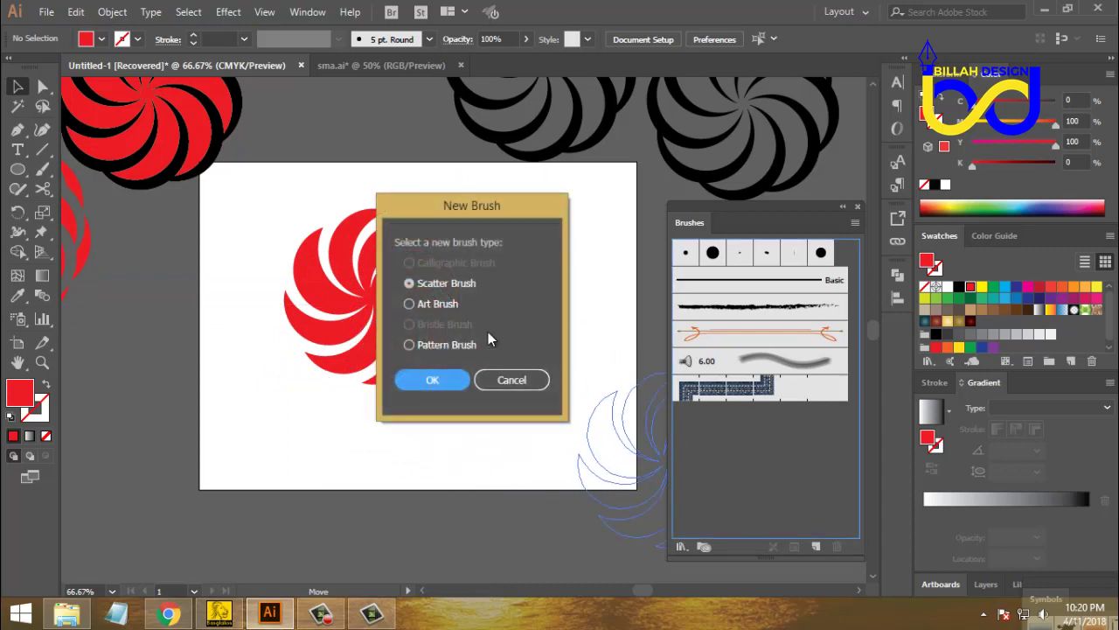
{"action": "left_click", "coordinate": [409, 305]}
{"action": "left_click", "coordinate": [447, 380]}
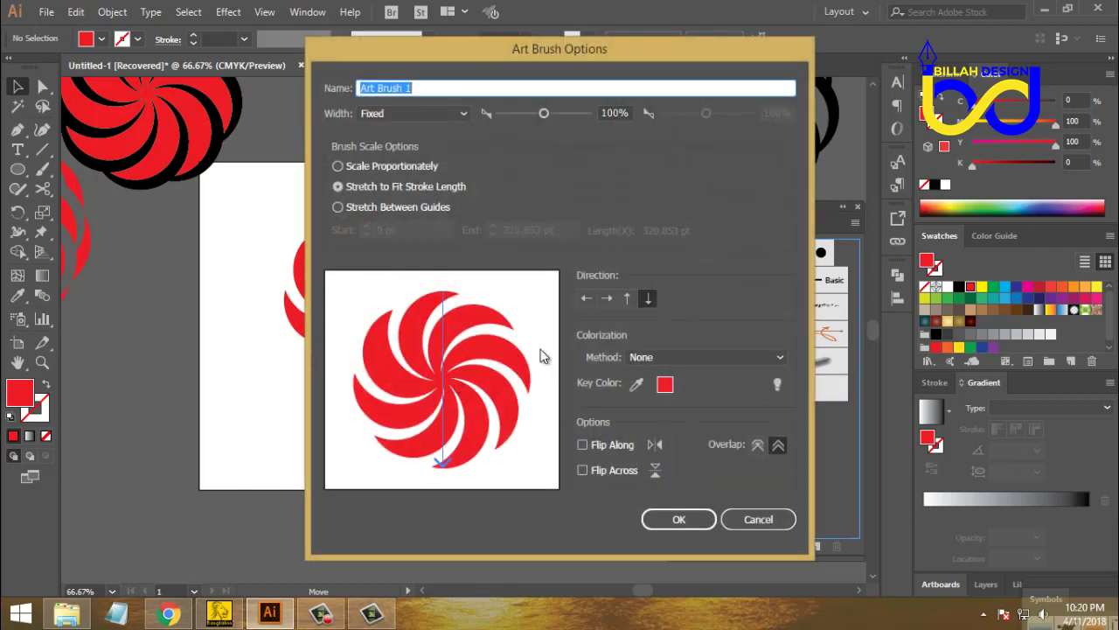
{"action": "left_click", "coordinate": [682, 361]}
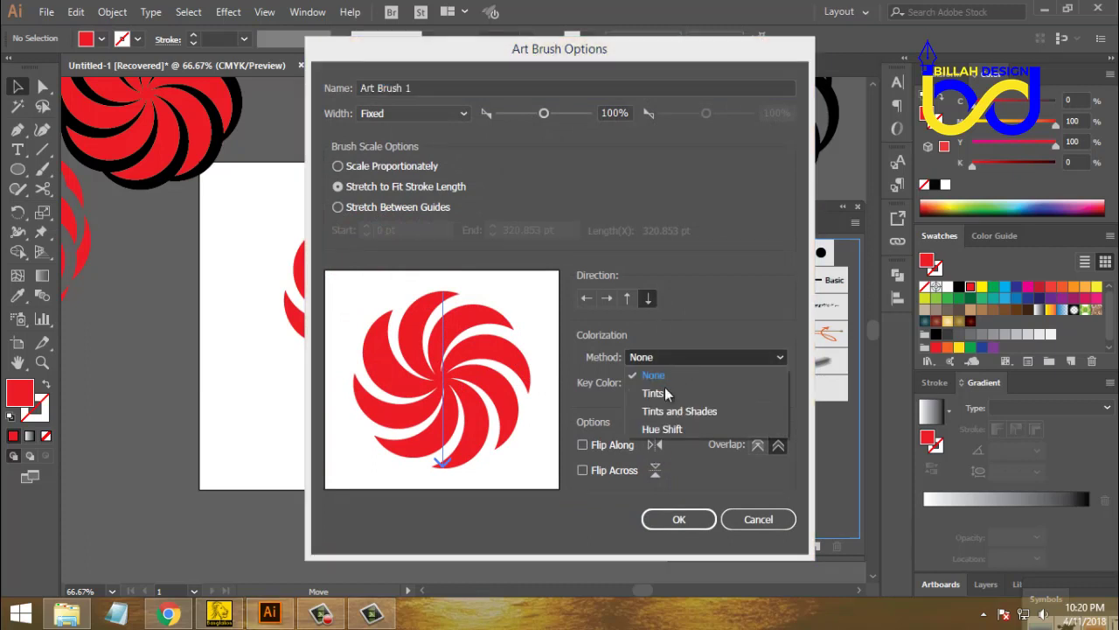
{"action": "left_click", "coordinate": [662, 395]}
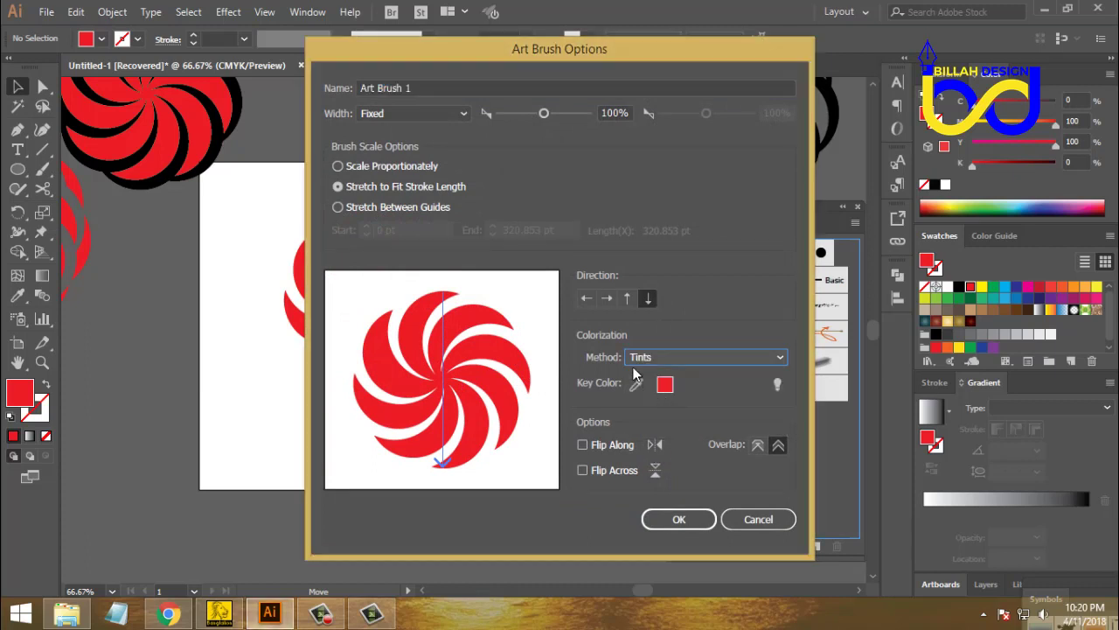
{"action": "left_click", "coordinate": [339, 166]}
{"action": "left_click", "coordinate": [673, 517]}
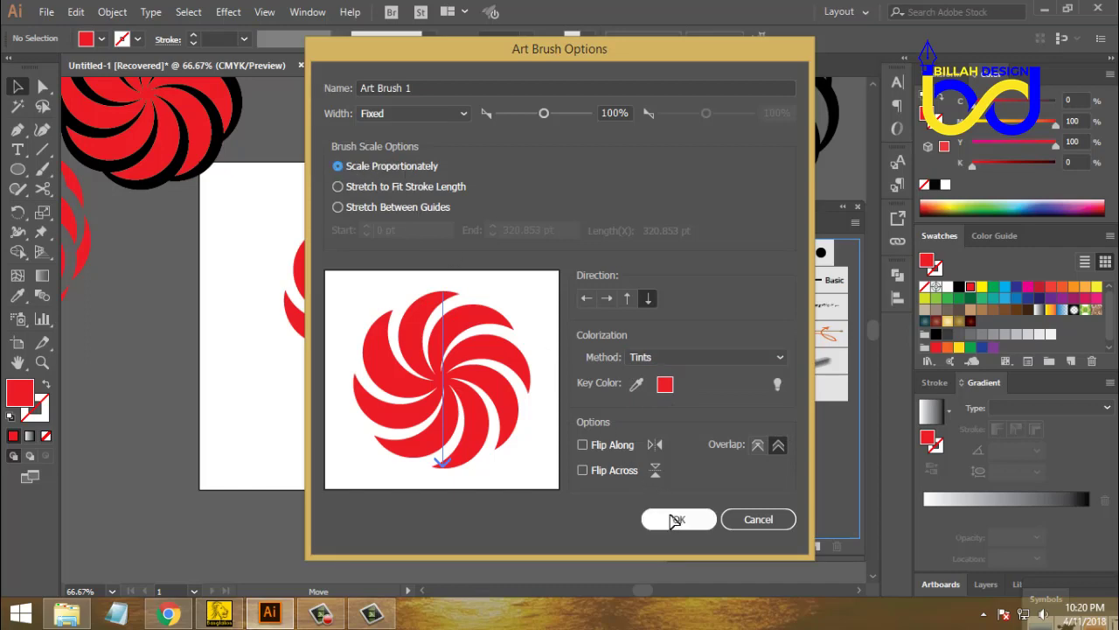
{"action": "left_click", "coordinate": [558, 405]}
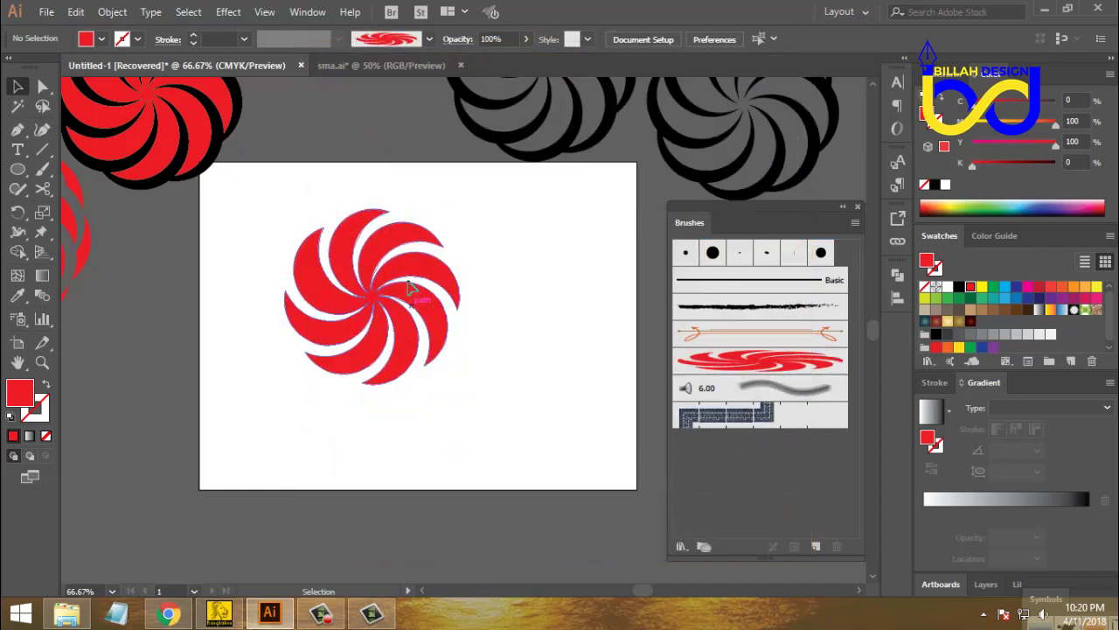
Move the red swirl over the artboard's upper edge and set the Paintbrush to no fill and a red stroke.
{"action": "left_click_drag", "start_coordinate": [407, 286], "coordinate": [366, 149]}
{"action": "left_click", "coordinate": [446, 363]}
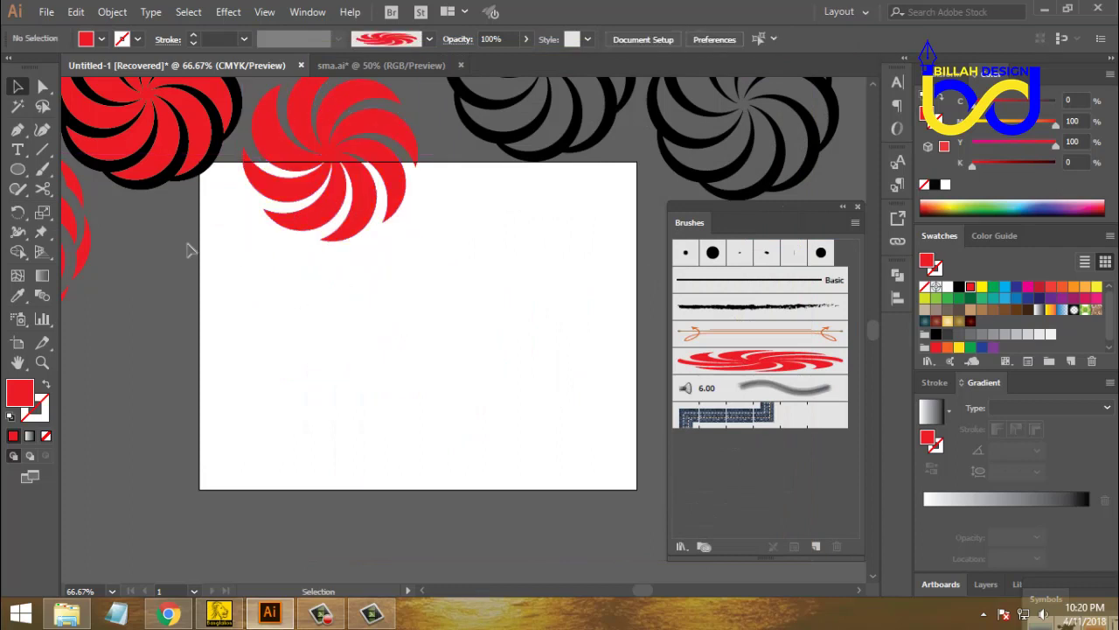
{"action": "left_click", "coordinate": [41, 169]}
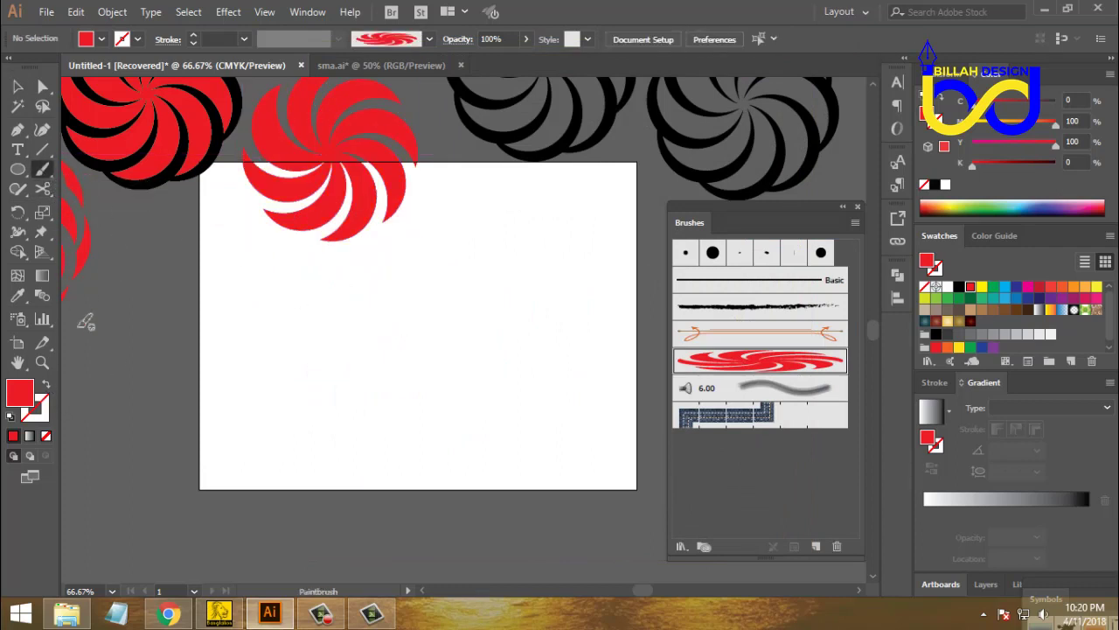
{"action": "left_click", "coordinate": [46, 386]}
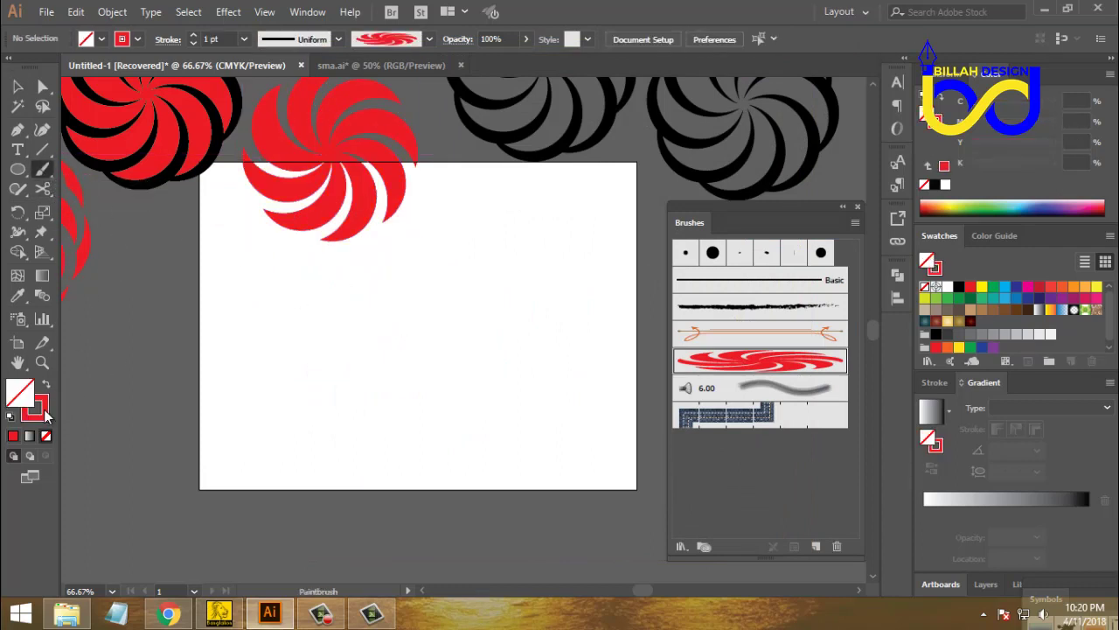
{"action": "left_click", "coordinate": [46, 414]}
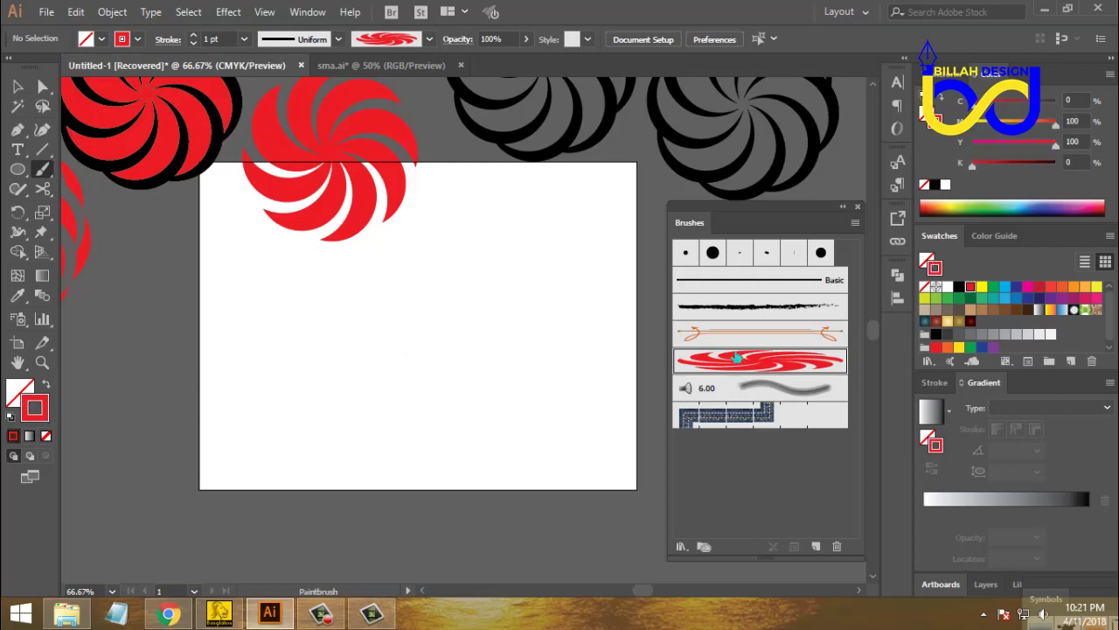
Paint three small swirls of different sizes on the artboard with the new art brush.
{"action": "left_click", "coordinate": [501, 340]}
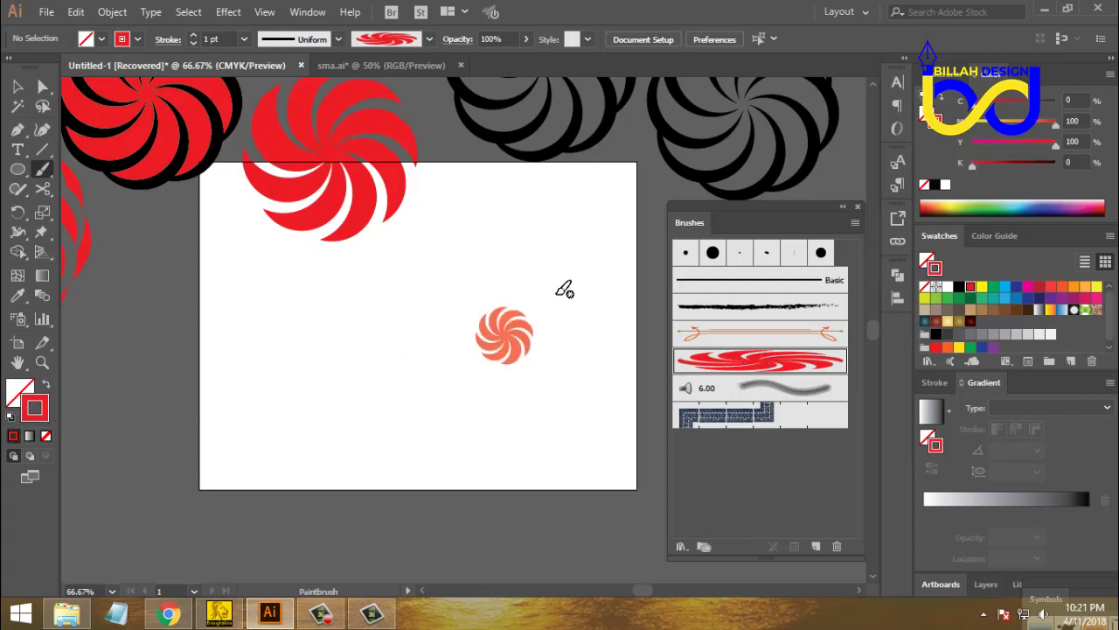
{"action": "left_click_drag", "start_coordinate": [548, 257], "coordinate": [549, 255]}
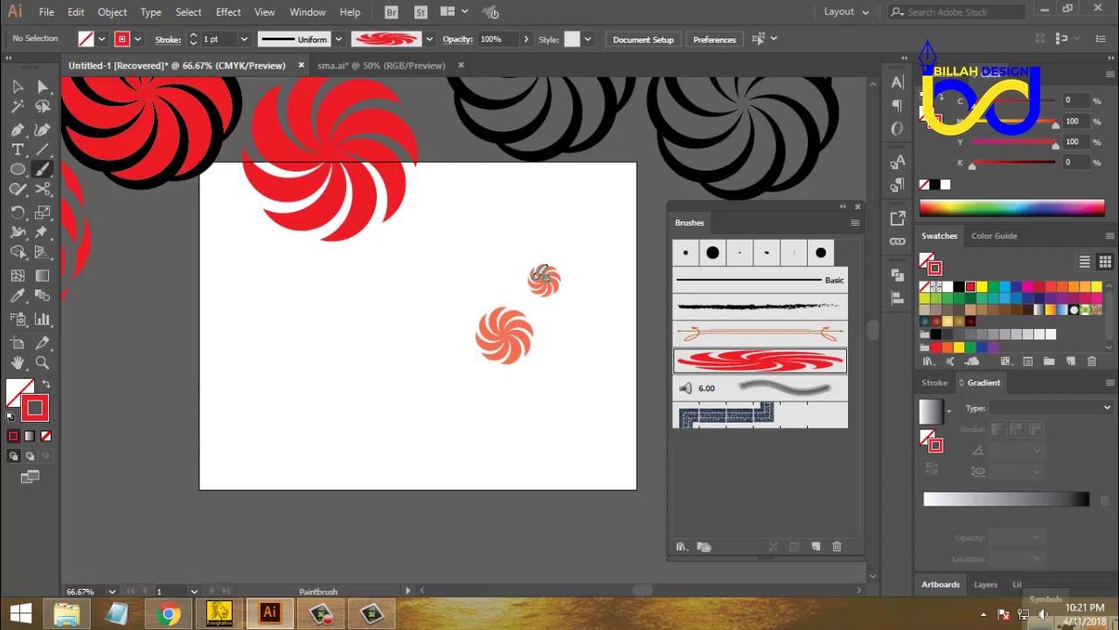
{"action": "left_click", "coordinate": [408, 319]}
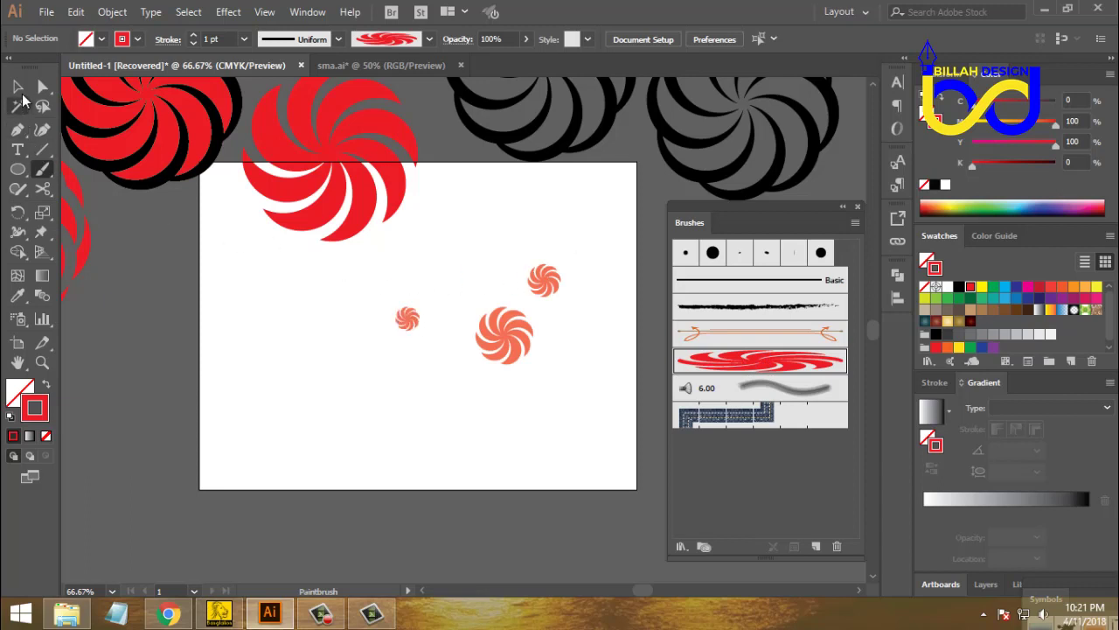
Move the three painted swirls higher on the artboard to free the space below them.
{"action": "left_click", "coordinate": [18, 86]}
{"action": "left_click_drag", "start_coordinate": [500, 352], "coordinate": [456, 264]}
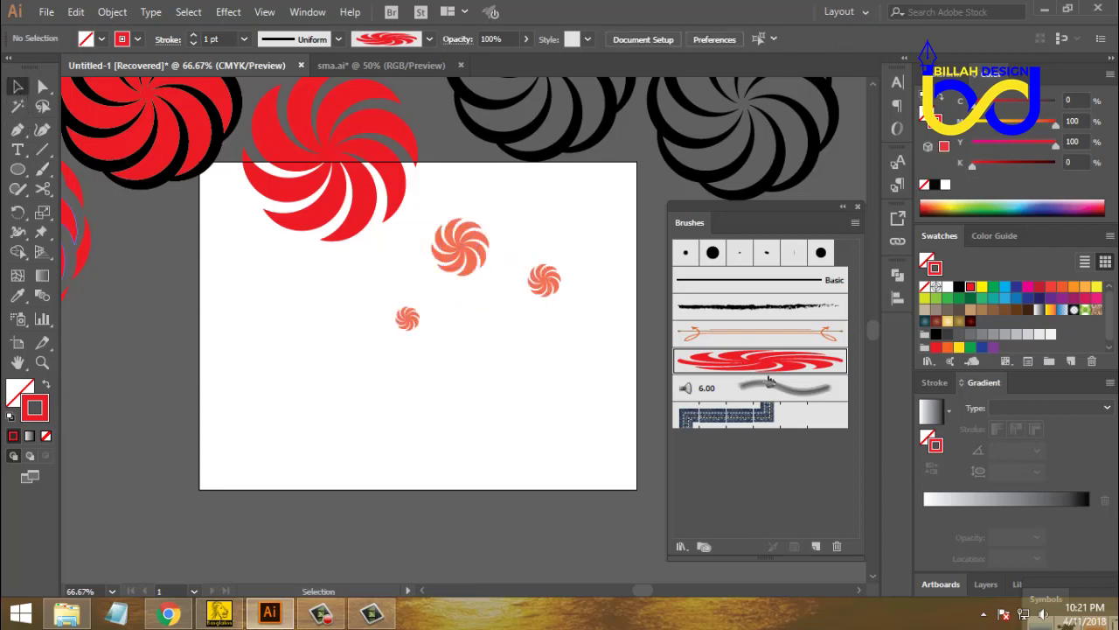
{"action": "left_click_drag", "start_coordinate": [557, 289], "coordinate": [552, 266]}
{"action": "left_click_drag", "start_coordinate": [414, 338], "coordinate": [388, 304]}
{"action": "left_click", "coordinate": [453, 378]}
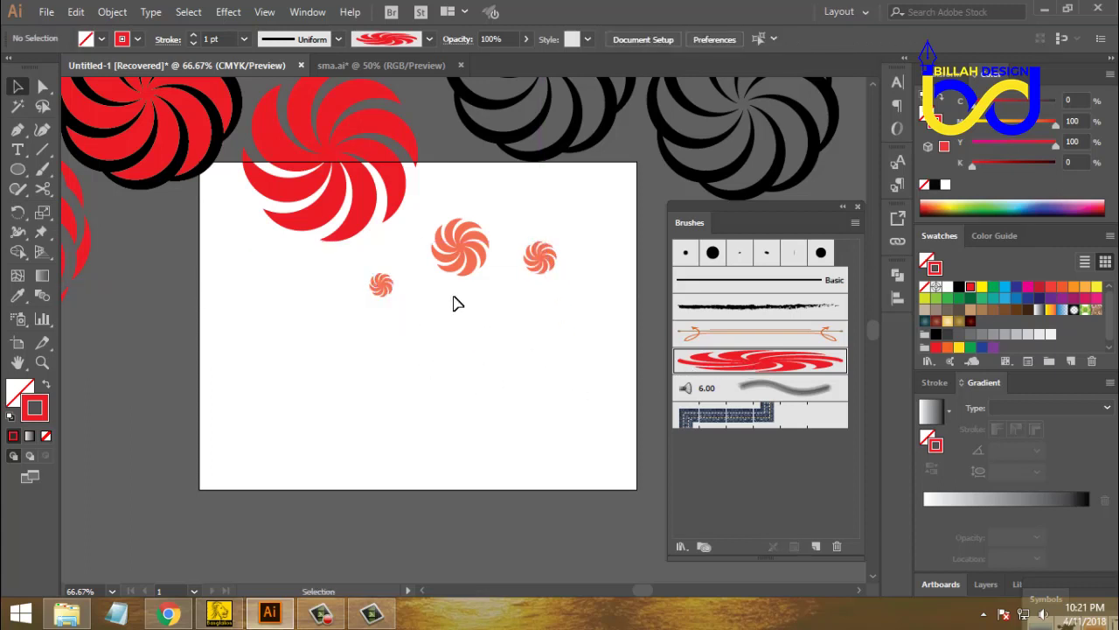
Paint six more swirls of varying sizes across the artboard's middle and left side with the swirl art brush.
{"action": "left_click", "coordinate": [42, 169]}
{"action": "left_click", "coordinate": [473, 362]}
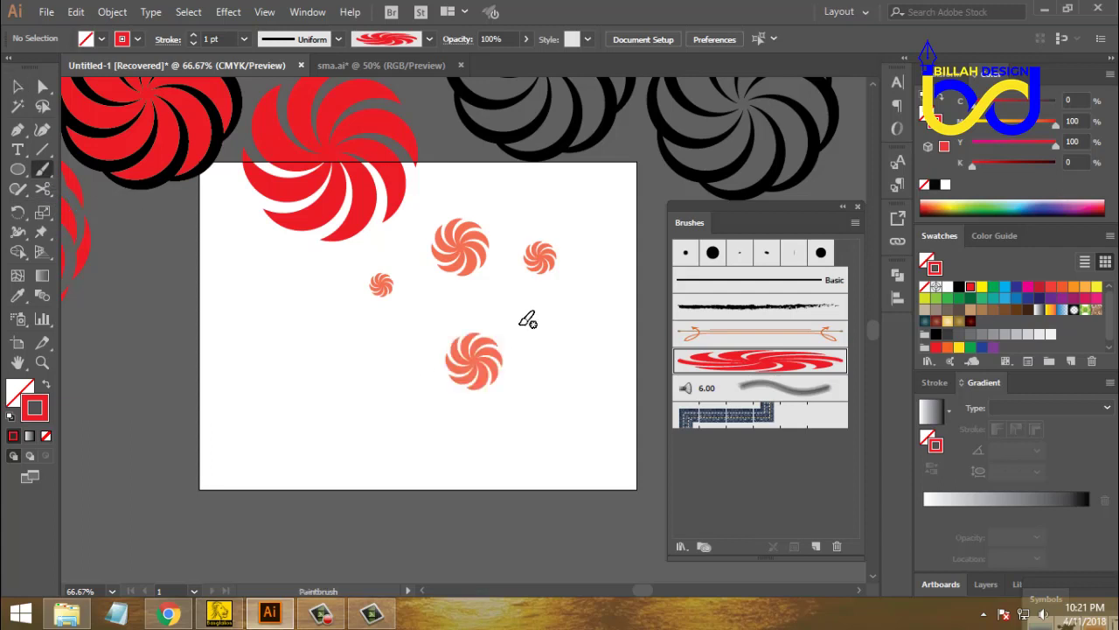
{"action": "left_click", "coordinate": [557, 344]}
{"action": "left_click", "coordinate": [337, 350]}
{"action": "left_click", "coordinate": [372, 349]}
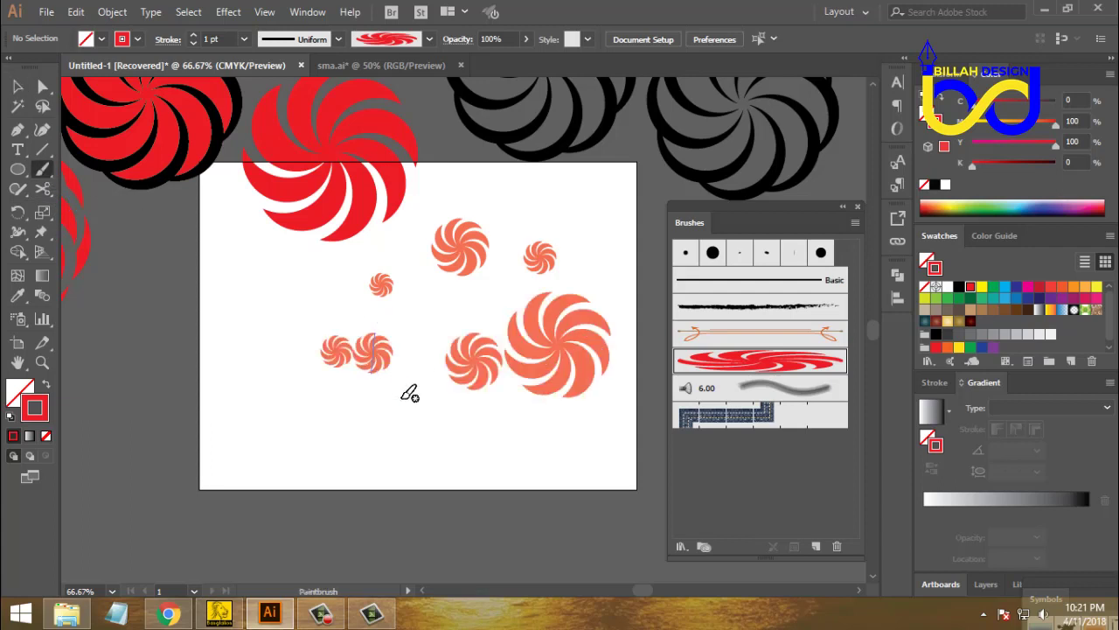
{"action": "left_click", "coordinate": [408, 359]}
{"action": "left_click", "coordinate": [273, 280]}
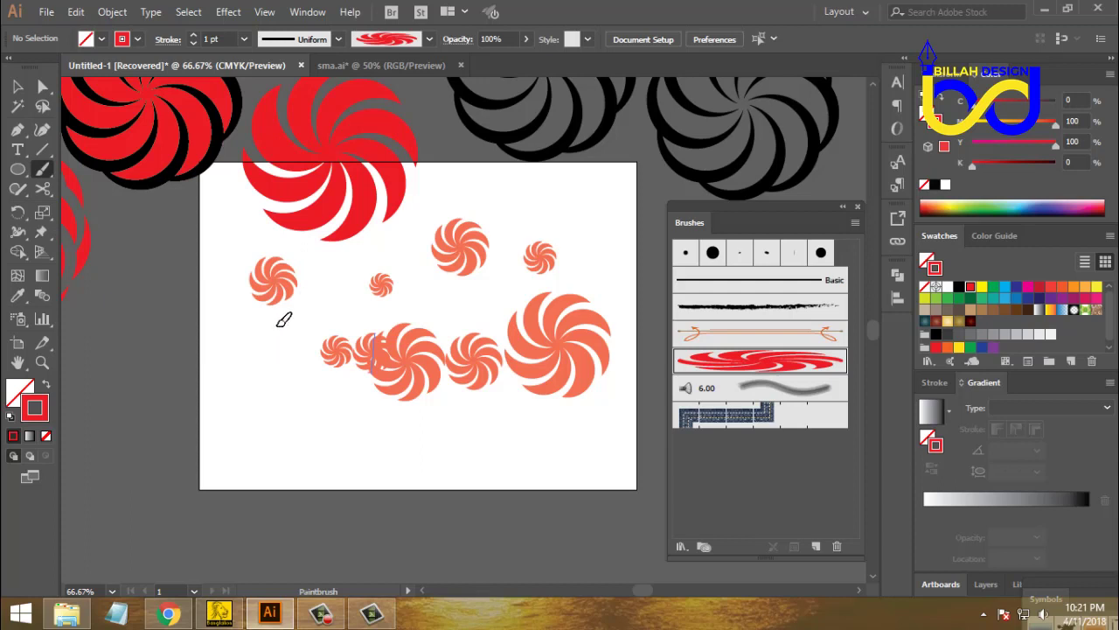
Paint one more swirl at the artboard's left side, and delete all the painted swirls except the upper middle one.
{"action": "left_click", "coordinate": [273, 333]}
{"action": "left_click", "coordinate": [17, 86]}
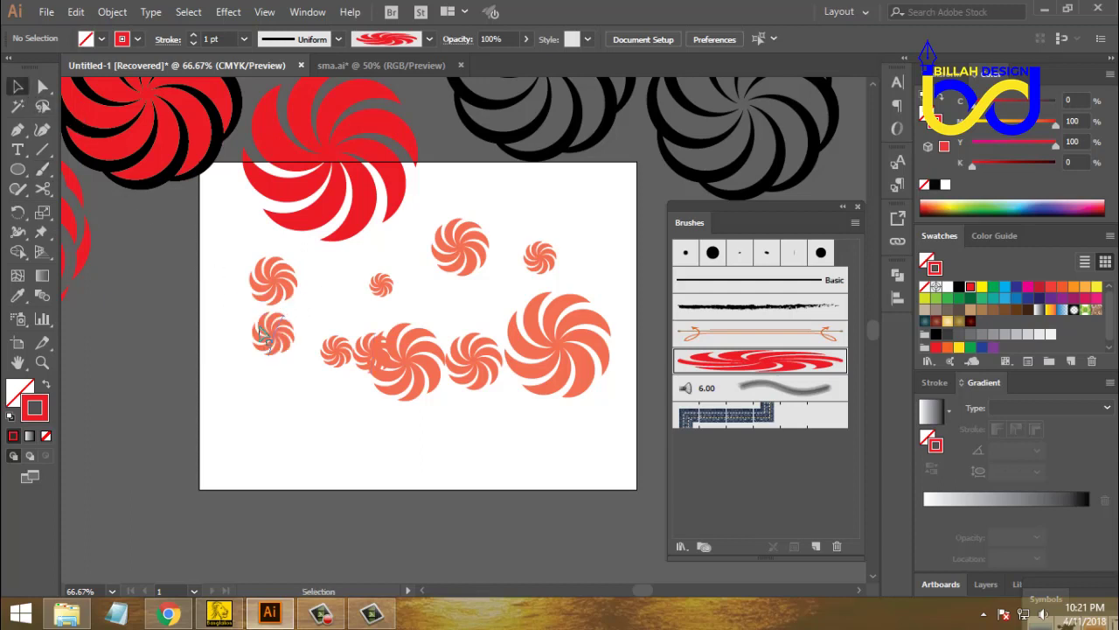
{"action": "left_click_drag", "start_coordinate": [194, 268], "coordinate": [594, 422]}
{"action": "key", "text": "Delete"}
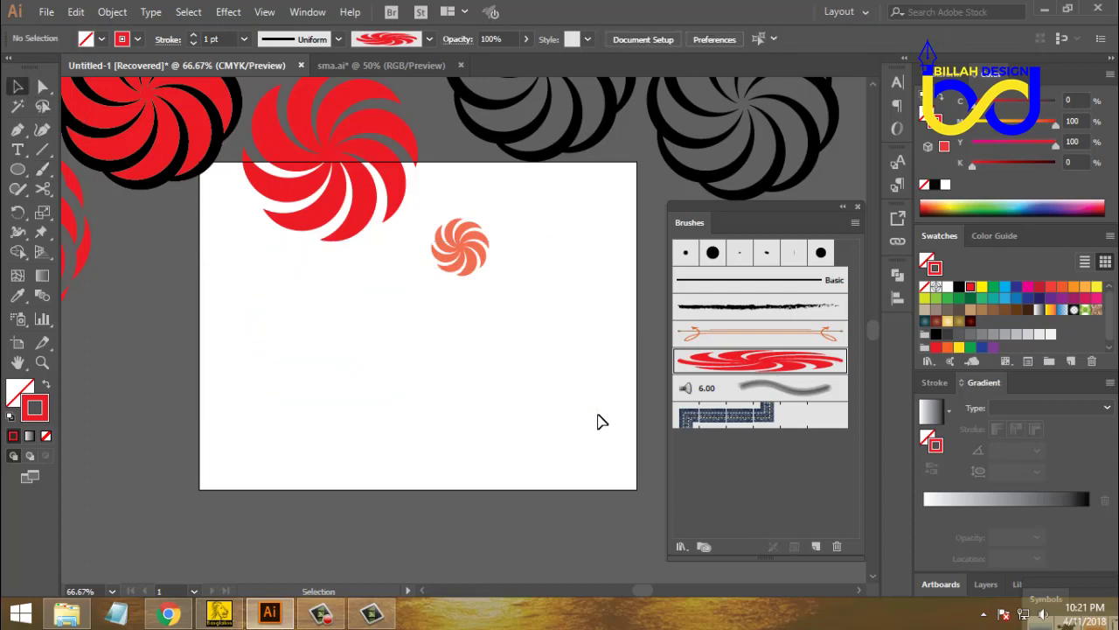
Set the swirl art brush to Stretch to Fit Stroke Length and apply the change to the existing strokes.
{"action": "double_click", "coordinate": [727, 364]}
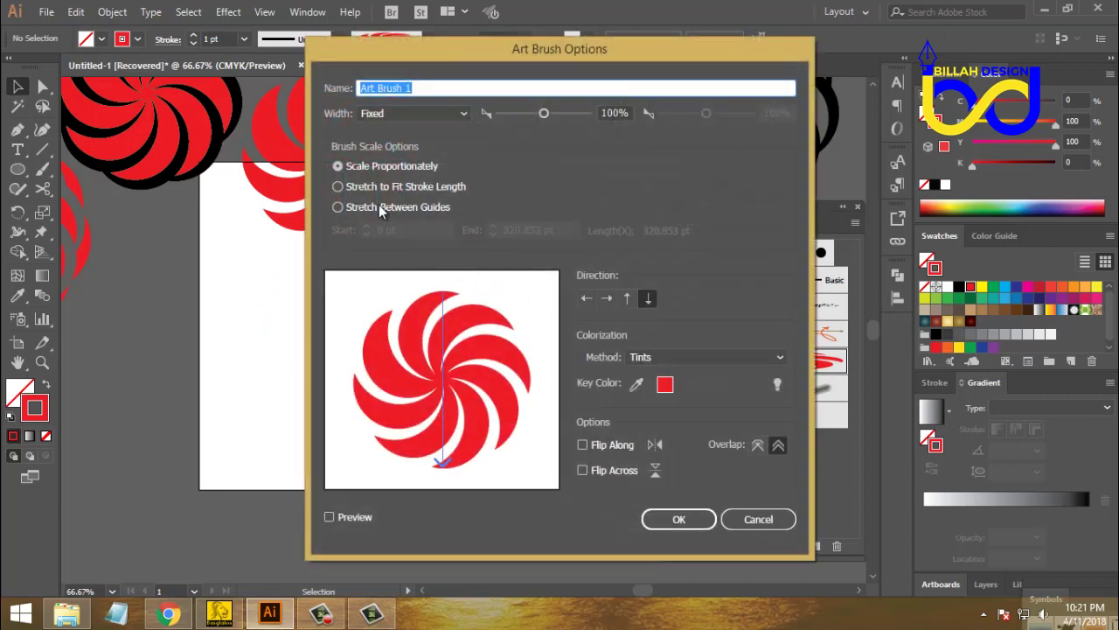
{"action": "left_click", "coordinate": [339, 188]}
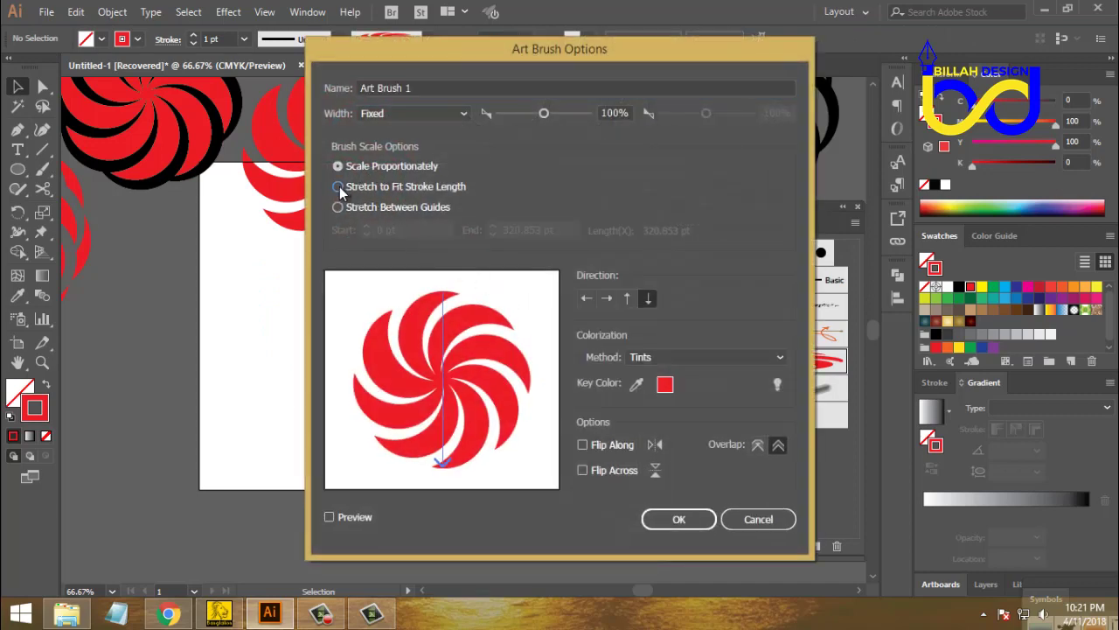
{"action": "left_click", "coordinate": [675, 519]}
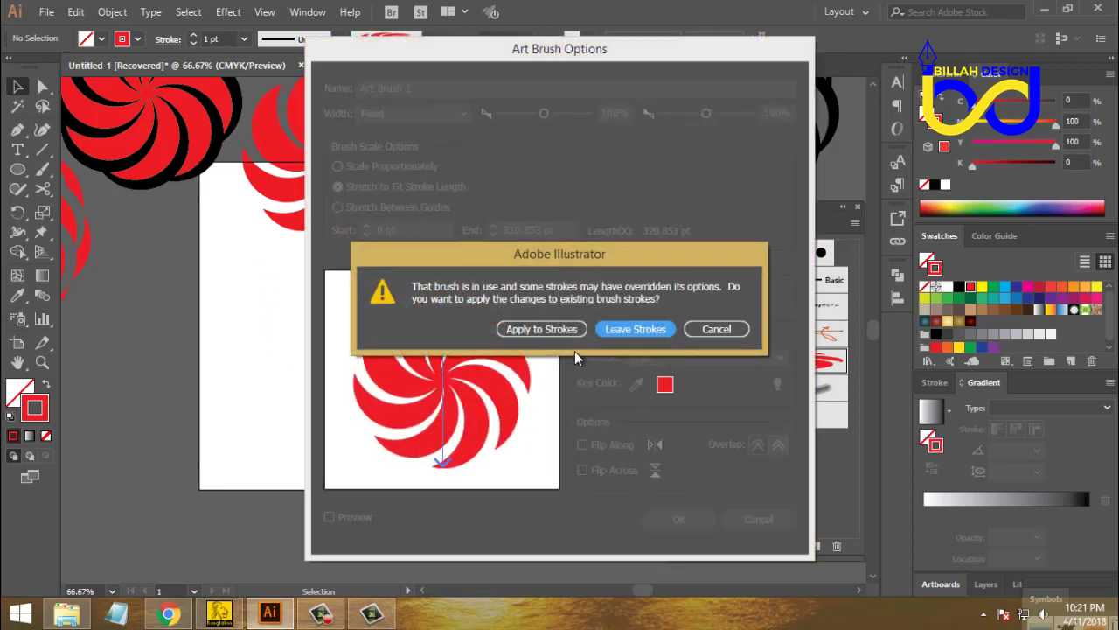
{"action": "left_click", "coordinate": [559, 331]}
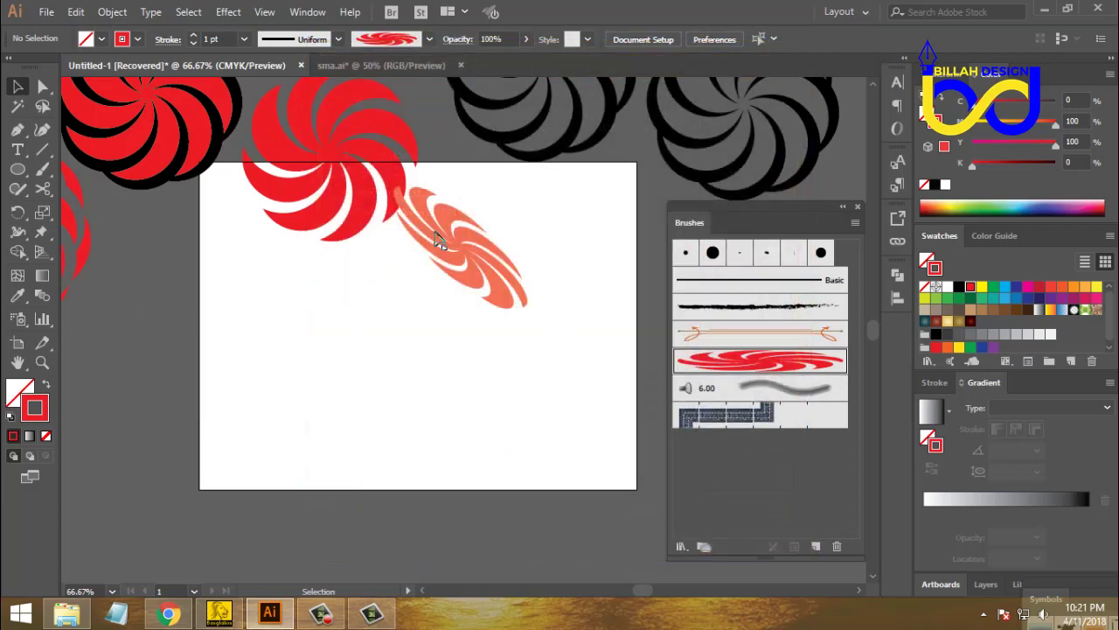
Move the stretched swirl toward the artboard's upper right and paint eight swirls of varying lengths and directions around it.
{"action": "left_click_drag", "start_coordinate": [439, 262], "coordinate": [421, 296]}
{"action": "key", "text": "ctrl+z"}
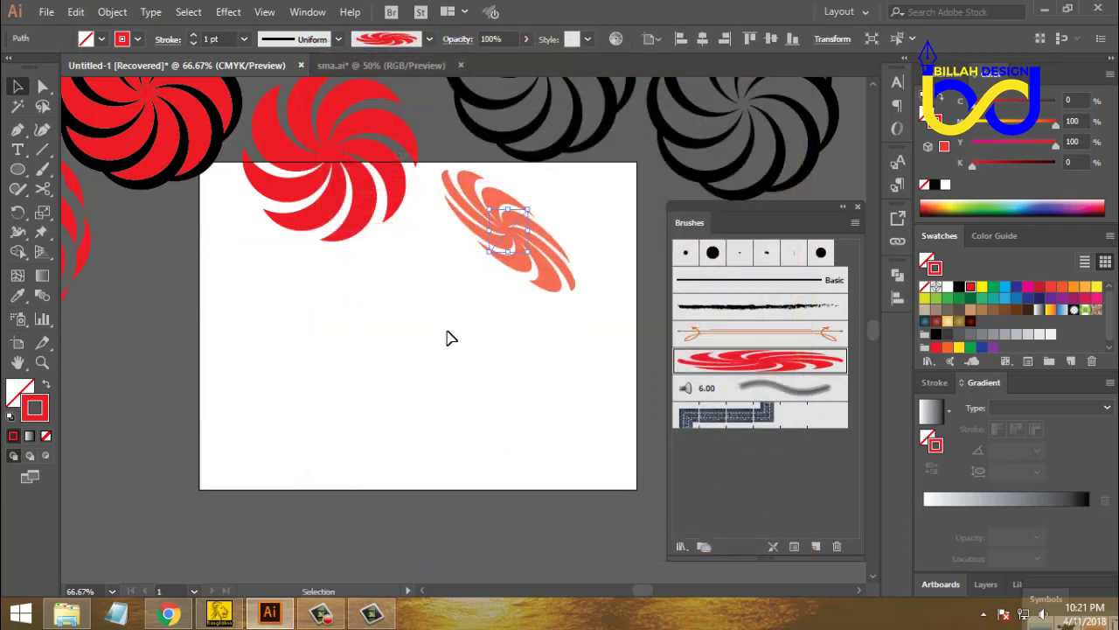
{"action": "left_click", "coordinate": [42, 169]}
{"action": "mouse_move", "coordinate": [376, 273]}
{"action": "left_mouse_down"}
{"action": "mouse_move", "coordinate": [359, 355]}
{"action": "mouse_move", "coordinate": [390, 433]}
{"action": "left_mouse_up"}
{"action": "left_click_drag", "start_coordinate": [447, 333], "coordinate": [591, 427]}
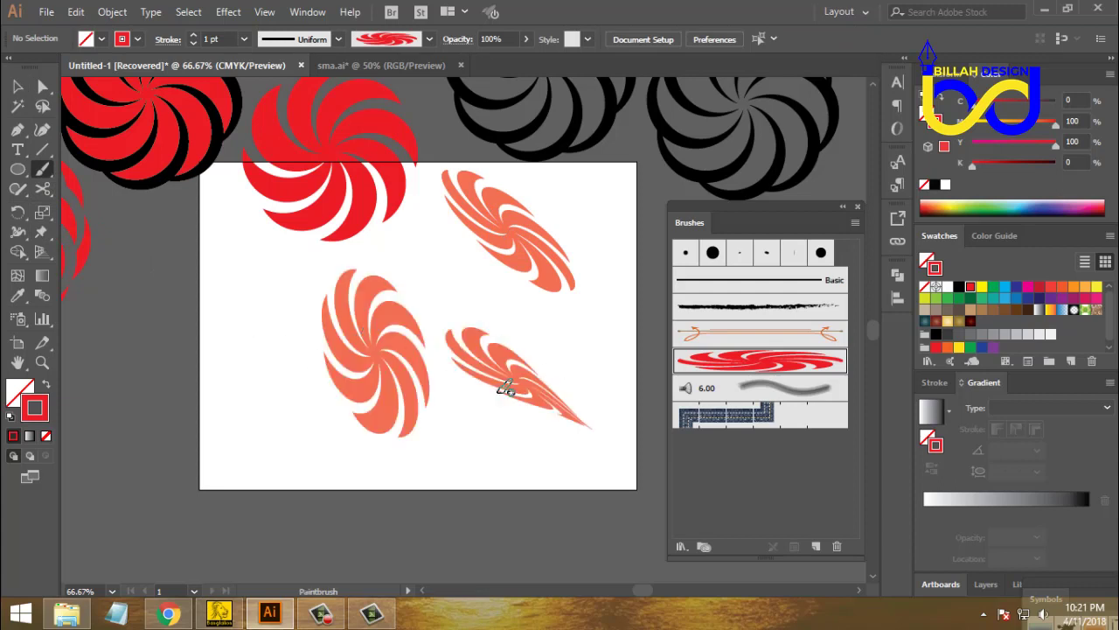
{"action": "left_click_drag", "start_coordinate": [348, 372], "coordinate": [203, 372]}
{"action": "left_click_drag", "start_coordinate": [339, 313], "coordinate": [177, 315]}
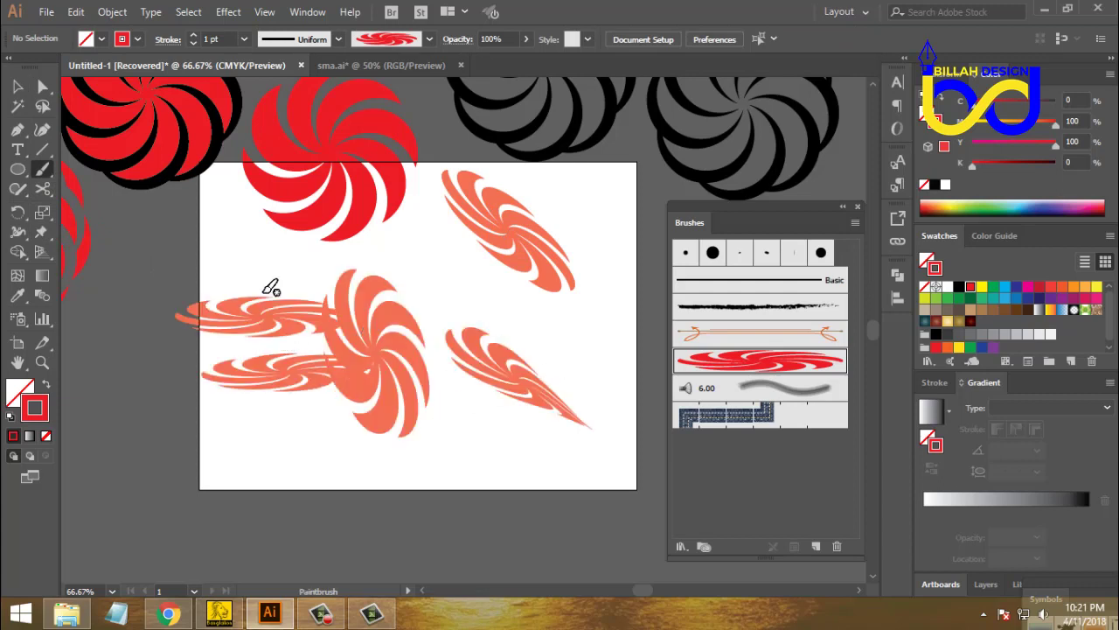
{"action": "left_click_drag", "start_coordinate": [454, 255], "coordinate": [457, 250]}
{"action": "left_click_drag", "start_coordinate": [477, 437], "coordinate": [567, 486]}
{"action": "left_click_drag", "start_coordinate": [348, 398], "coordinate": [314, 544]}
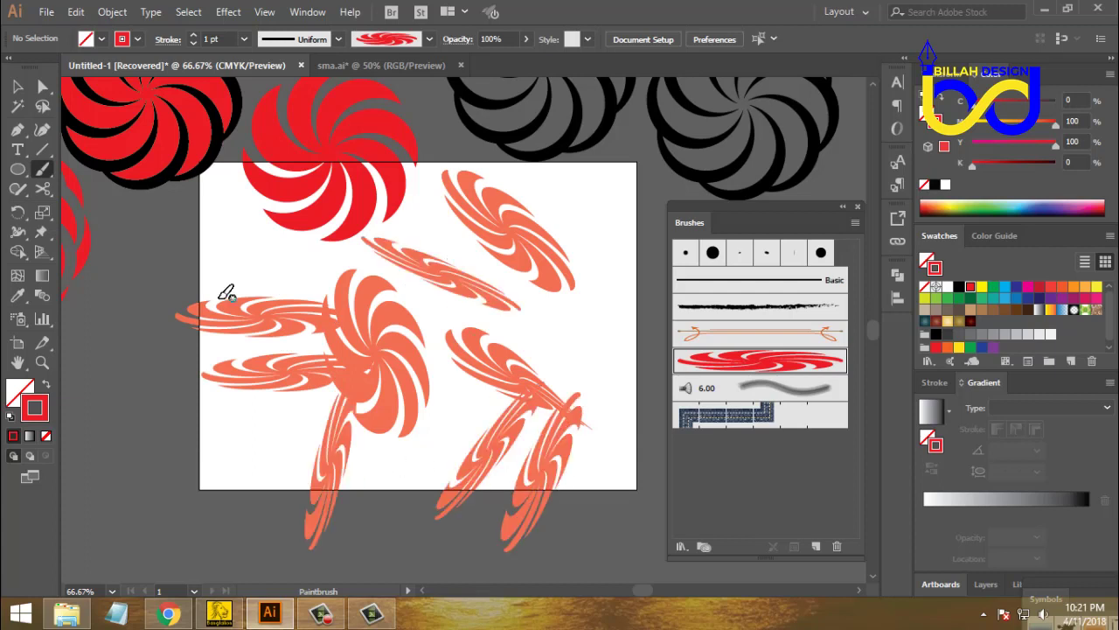
Delete all the painted swirls, keeping the large red swirl at the artboard's upper edge.
{"action": "key", "text": "v"}
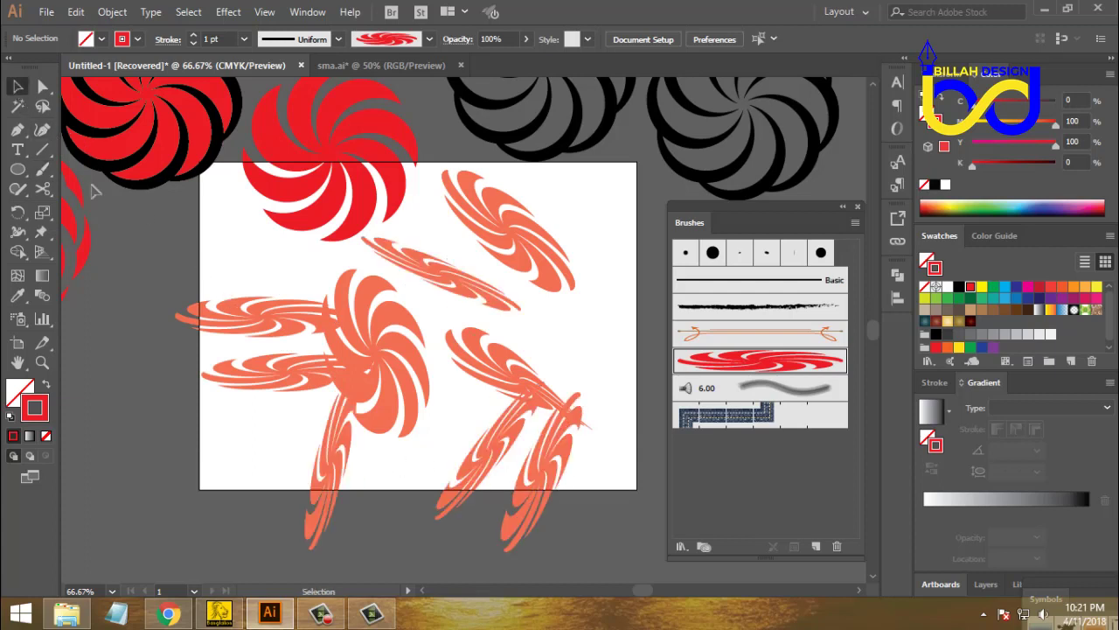
{"action": "left_click", "coordinate": [525, 496]}
{"action": "key", "text": "Delete"}
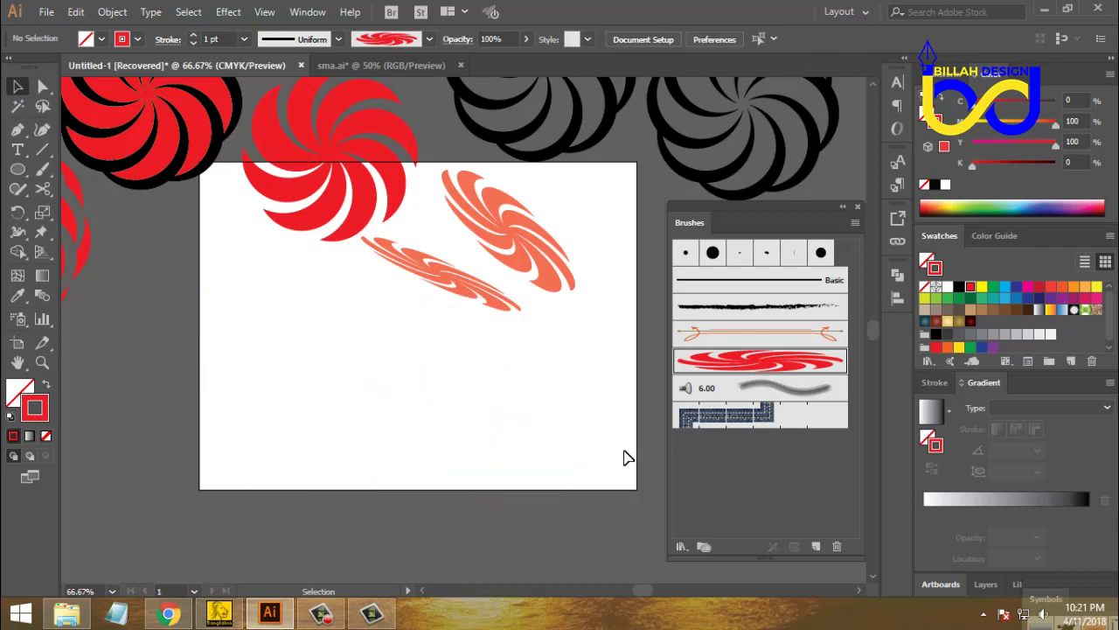
{"action": "left_click", "coordinate": [519, 301]}
{"action": "key", "text": "Delete"}
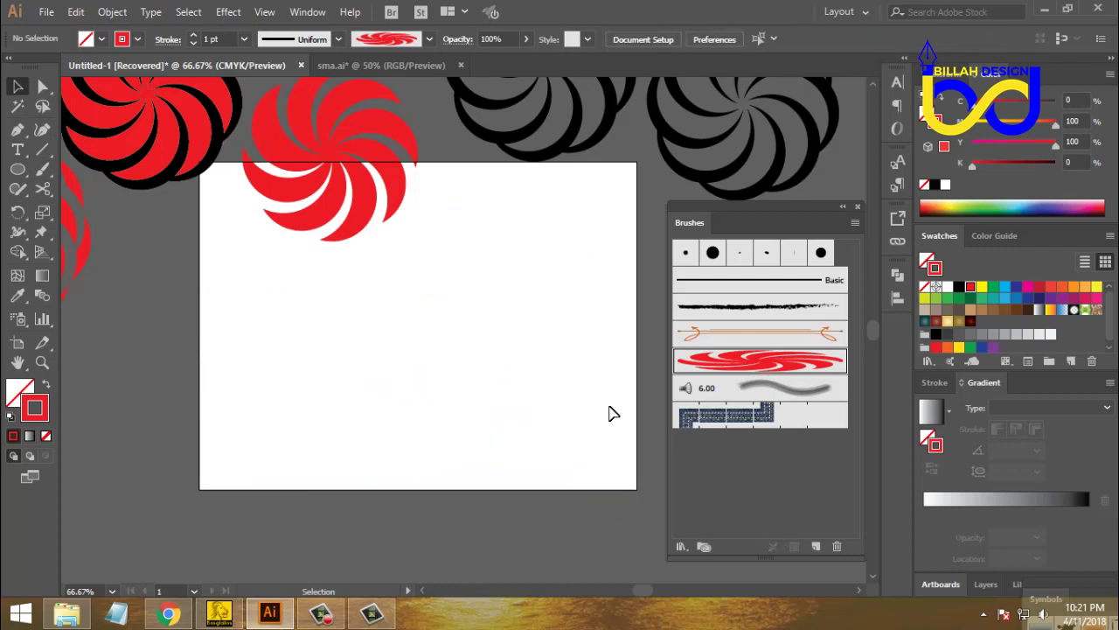
Set the swirl art brush's scale option back to Scale Proportionately.
{"action": "double_click", "coordinate": [773, 367]}
{"action": "left_click", "coordinate": [419, 166]}
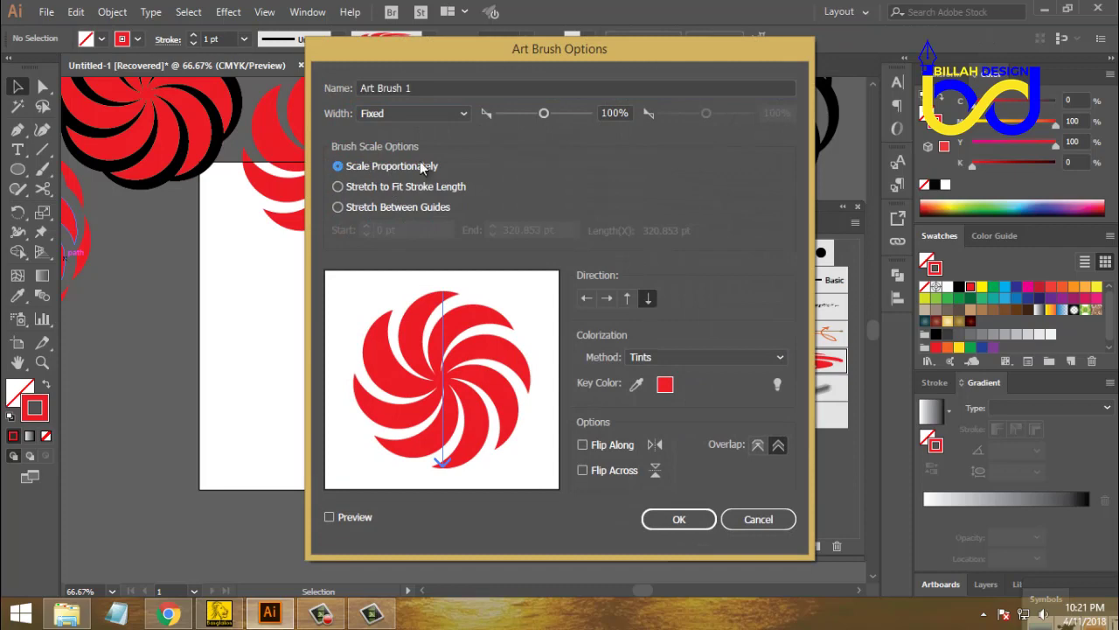
{"action": "left_click", "coordinate": [678, 520]}
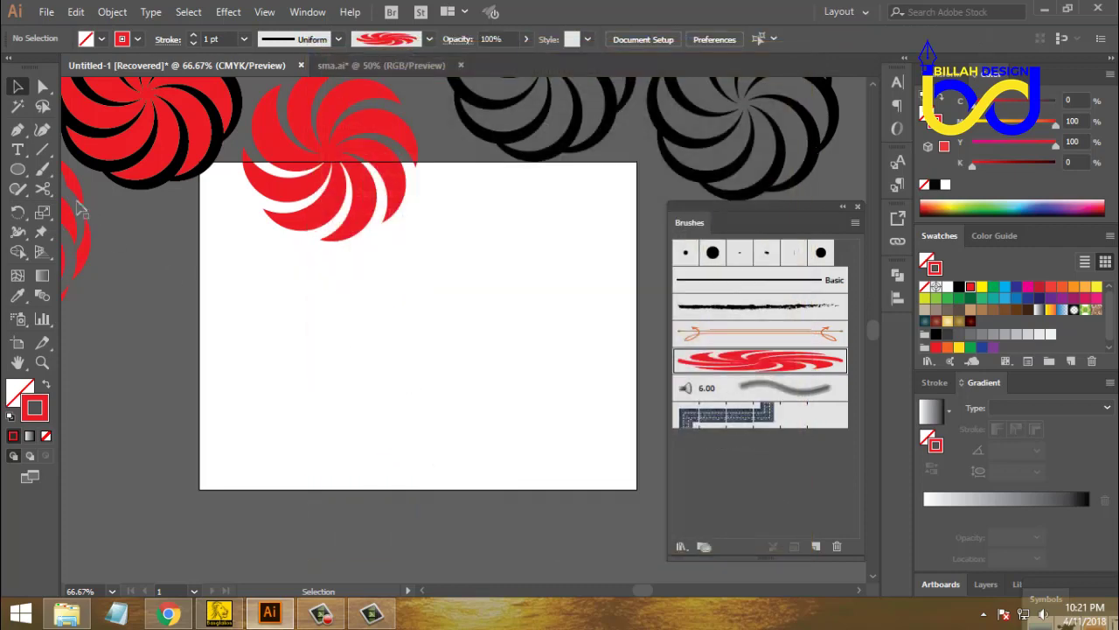
Paint two small swirls near the artboard's centre with the proportionally scaled brush.
{"action": "left_click", "coordinate": [42, 169]}
{"action": "left_click_drag", "start_coordinate": [405, 310], "coordinate": [504, 333]}
{"action": "left_click", "coordinate": [16, 88]}
{"action": "left_click_drag", "start_coordinate": [450, 339], "coordinate": [492, 299]}
Move the large red swirl from the artboard's upper edge fully onto its left side.
{"action": "key", "text": "ctrl+minus"}
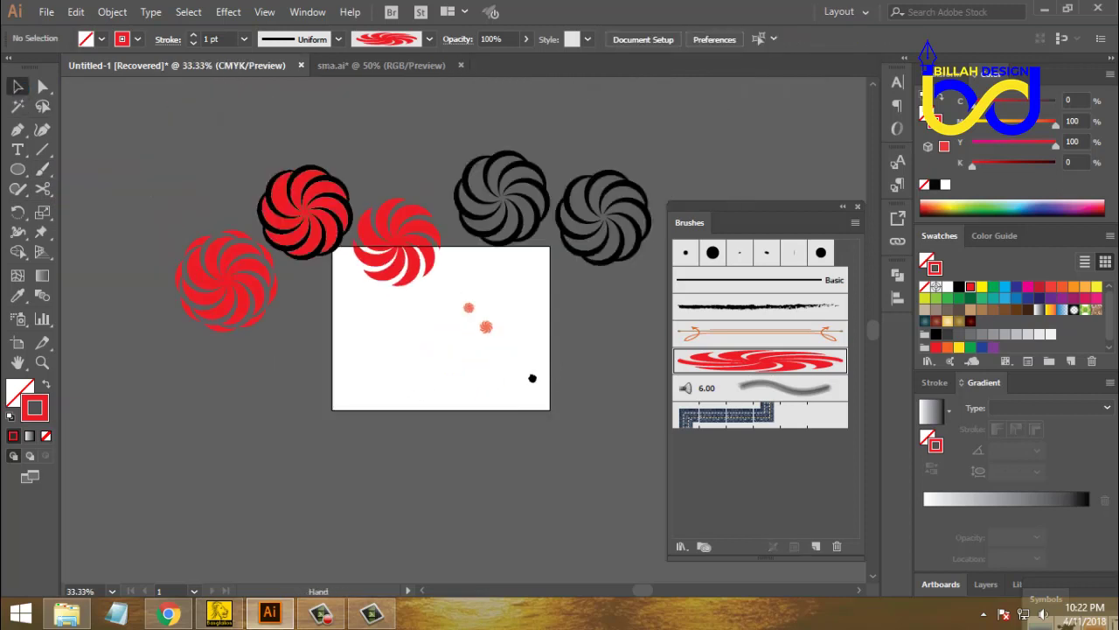
{"action": "left_click_drag", "start_coordinate": [557, 379], "coordinate": [518, 391]}
{"action": "left_click_drag", "start_coordinate": [371, 284], "coordinate": [353, 360]}
{"action": "left_click_drag", "start_coordinate": [452, 430], "coordinate": [452, 431]}
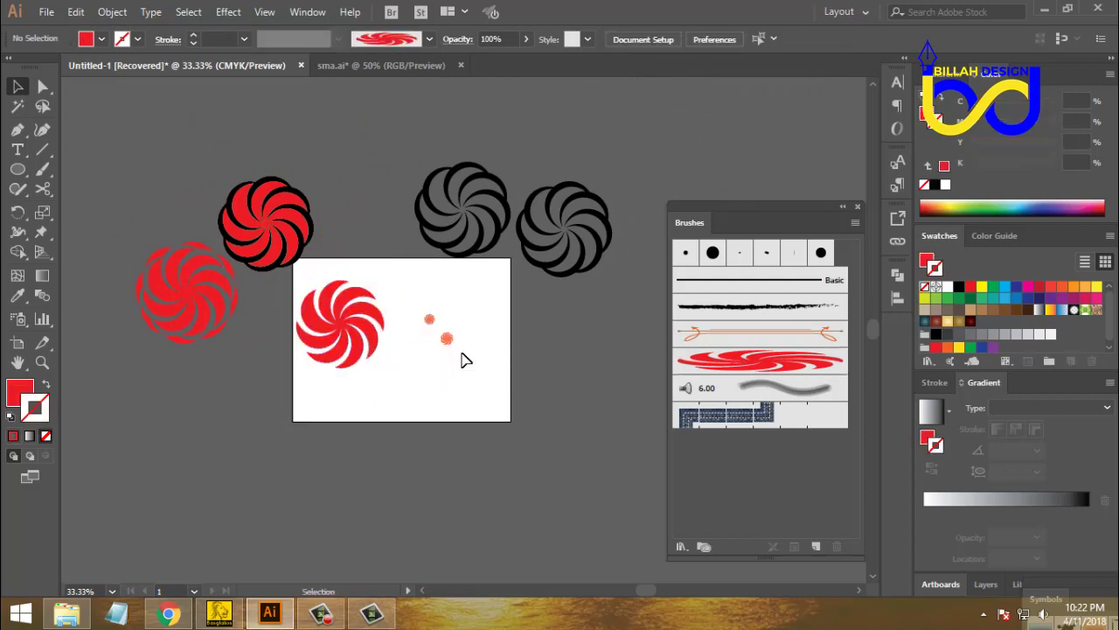
Delete the two small painted swirls and close the Brushes panel.
{"action": "left_click_drag", "start_coordinate": [418, 297], "coordinate": [499, 410]}
{"action": "key", "text": "Delete"}
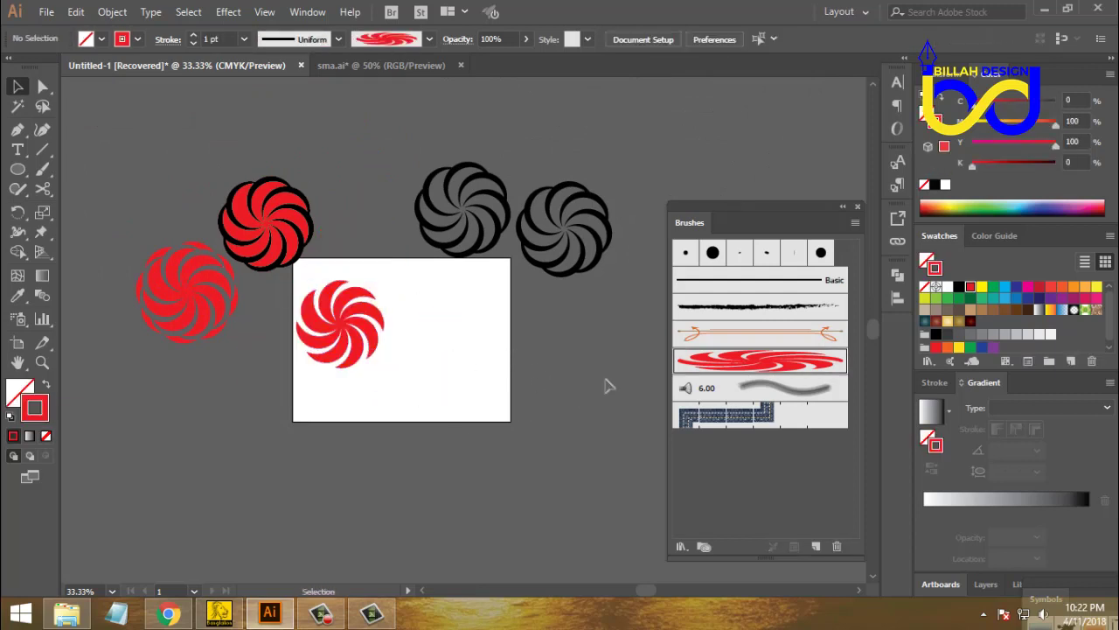
{"action": "left_click", "coordinate": [858, 207]}
Move the nearer black pinwheel onto the artboard to the right of the red swirl, and delete the other black pinwheel.
{"action": "key", "text": "ctrl+equal"}
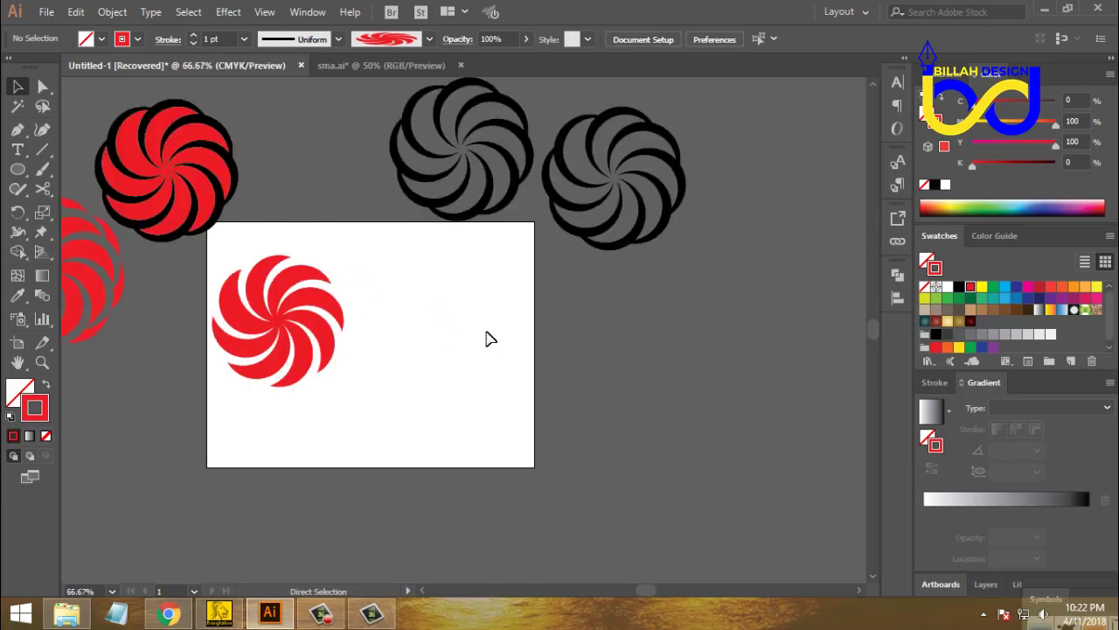
{"action": "key", "text": "ctrl+equal"}
{"action": "left_click_drag", "start_coordinate": [400, 317], "coordinate": [480, 367]}
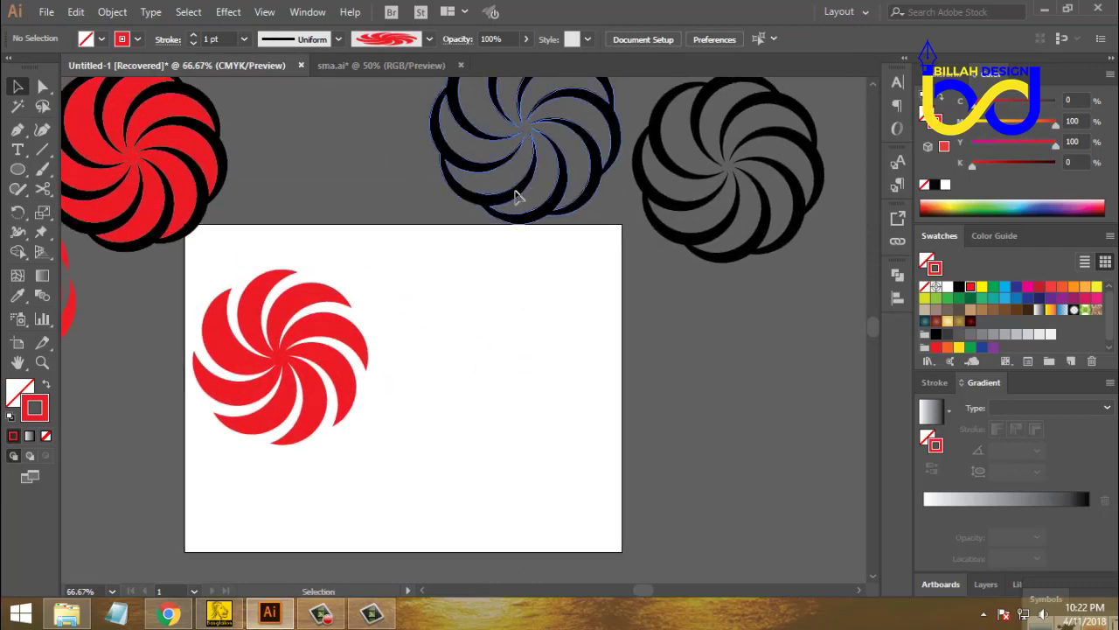
{"action": "left_click_drag", "start_coordinate": [519, 196], "coordinate": [482, 370]}
{"action": "left_click", "coordinate": [533, 463]}
{"action": "left_click_drag", "start_coordinate": [548, 464], "coordinate": [556, 426]}
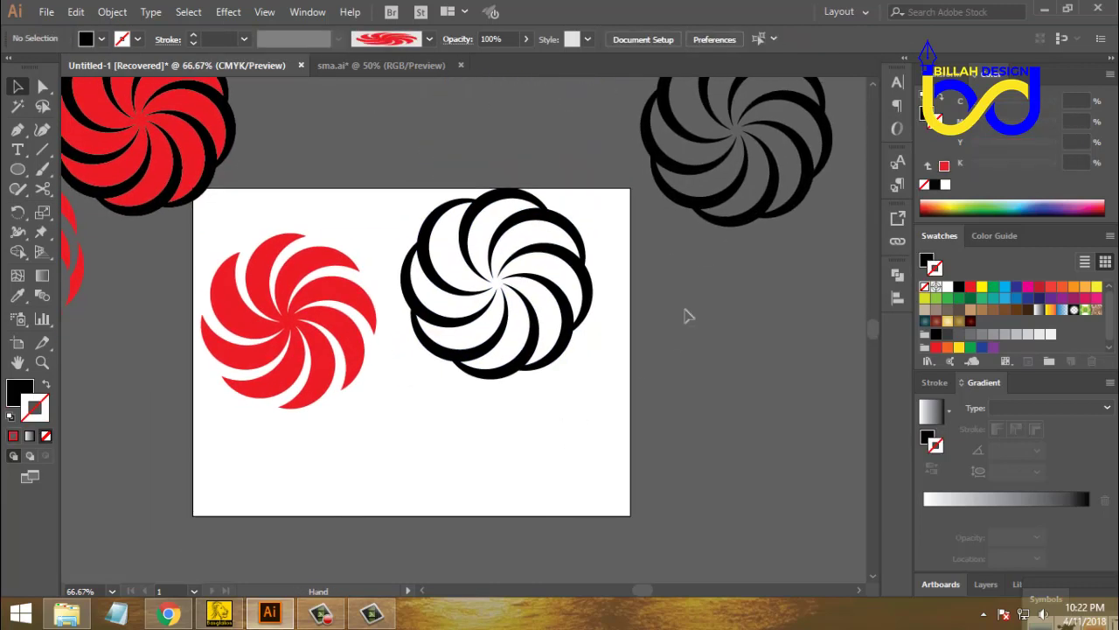
{"action": "left_click_drag", "start_coordinate": [704, 229], "coordinate": [710, 391]}
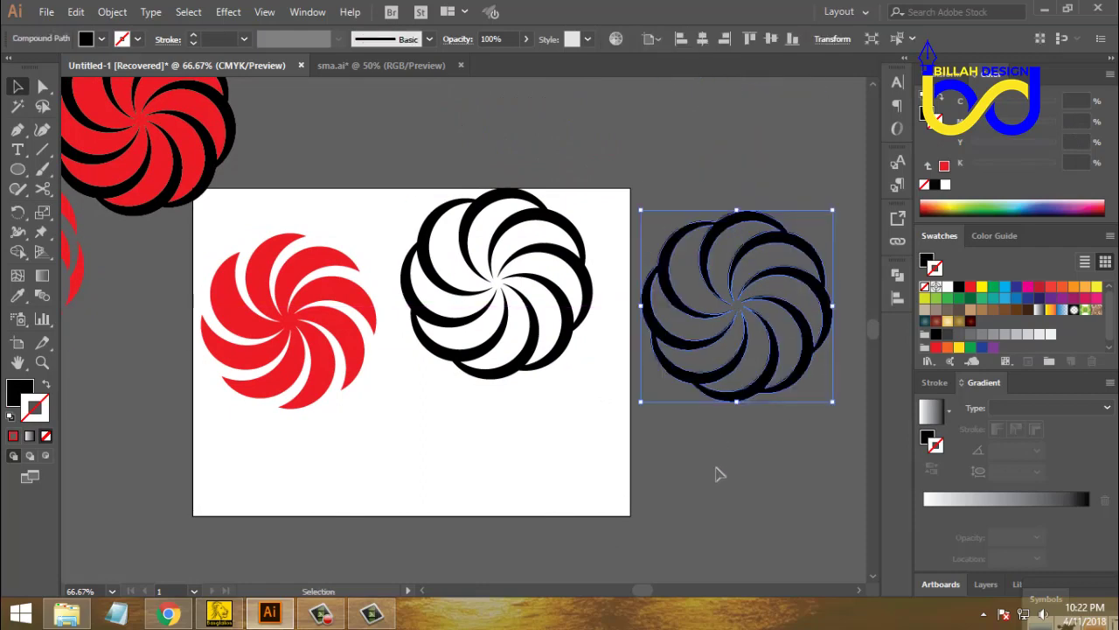
{"action": "key", "text": "Delete"}
Scale down the red pinwheel with the outer crescent segments and place it at the artboard's lower middle.
{"action": "left_click_drag", "start_coordinate": [489, 470], "coordinate": [618, 457]}
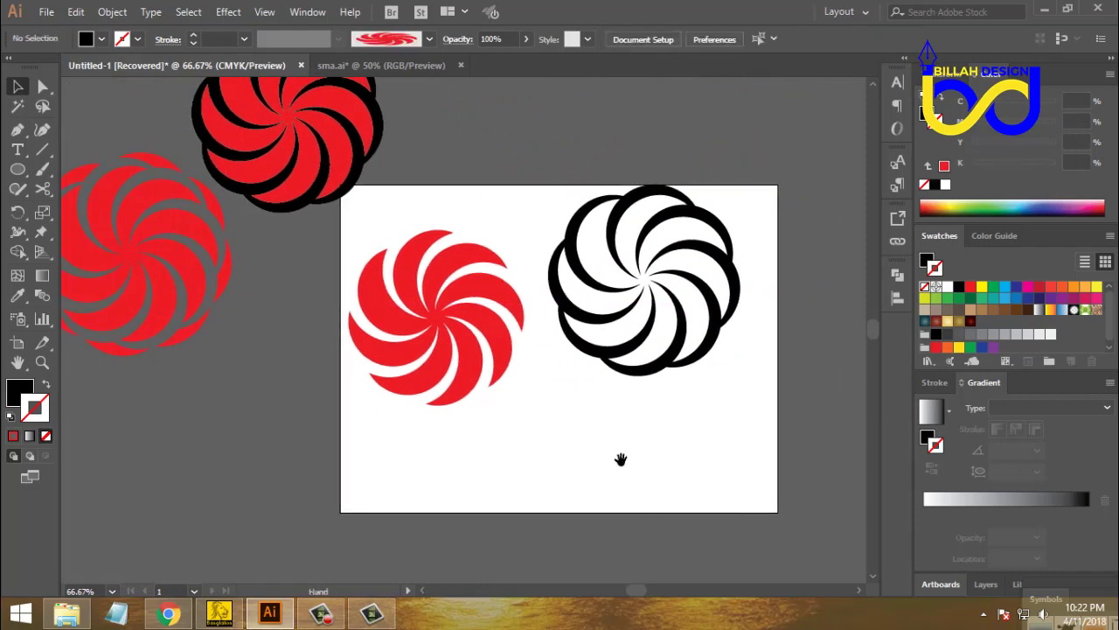
{"action": "left_click", "coordinate": [201, 248]}
{"action": "left_click_drag", "start_coordinate": [233, 357], "coordinate": [207, 329]}
{"action": "left_click_drag", "start_coordinate": [178, 255], "coordinate": [665, 478]}
{"action": "left_click", "coordinate": [704, 451]}
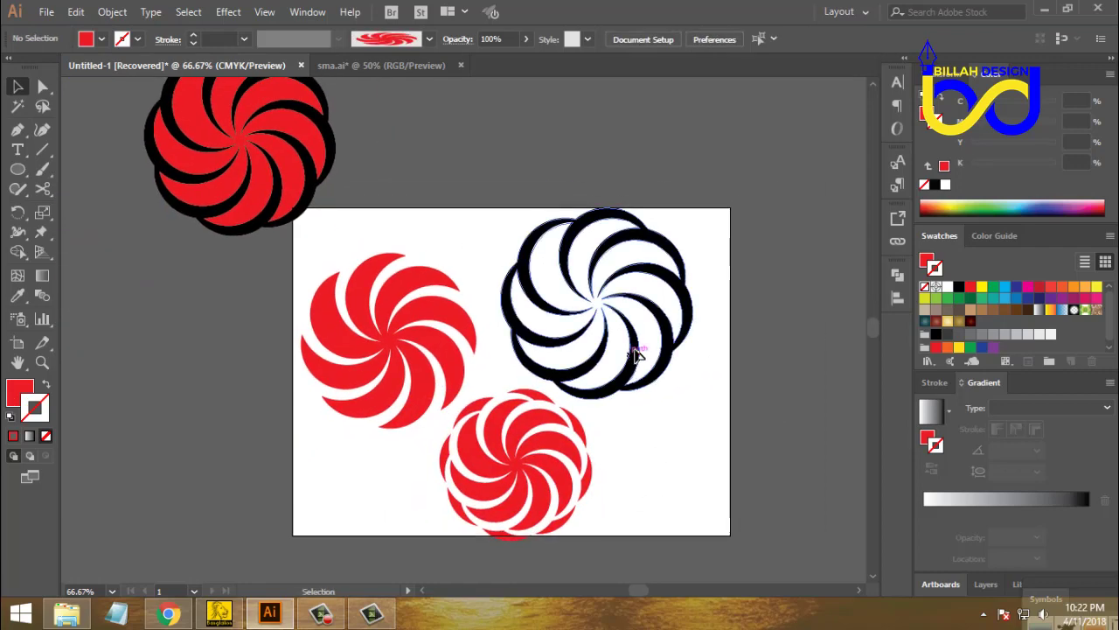
Scale down the black pinwheel and place it in the artboard's upper-right corner.
{"action": "left_click_drag", "start_coordinate": [672, 333], "coordinate": [698, 351]}
{"action": "left_click_drag", "start_coordinate": [716, 233], "coordinate": [690, 250]}
{"action": "left_click", "coordinate": [725, 420]}
{"action": "key", "text": "ctrl+plus"}
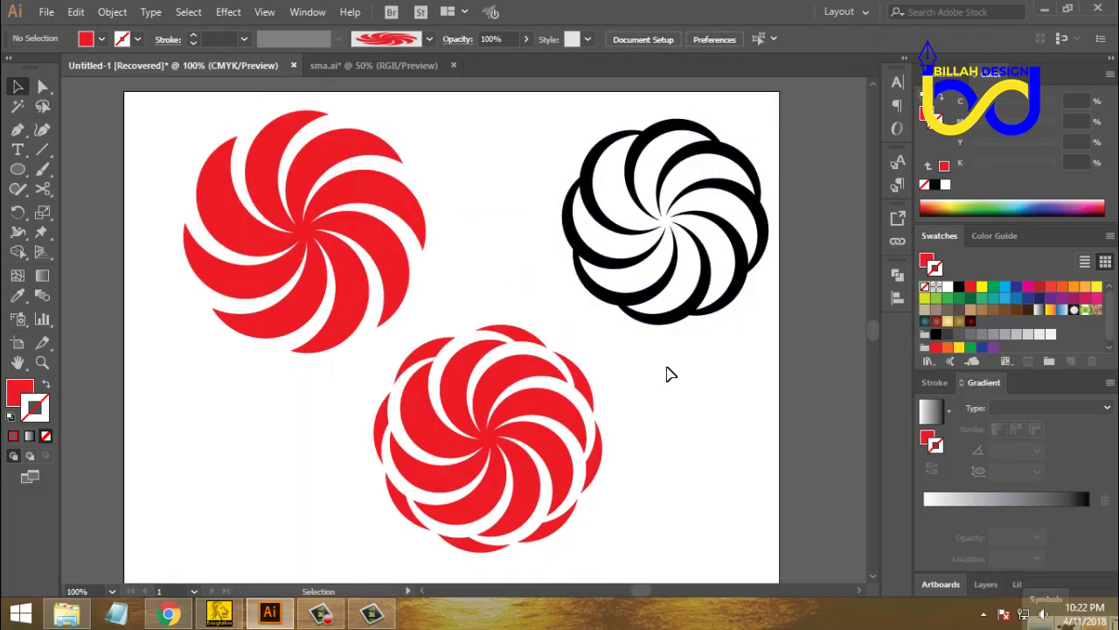